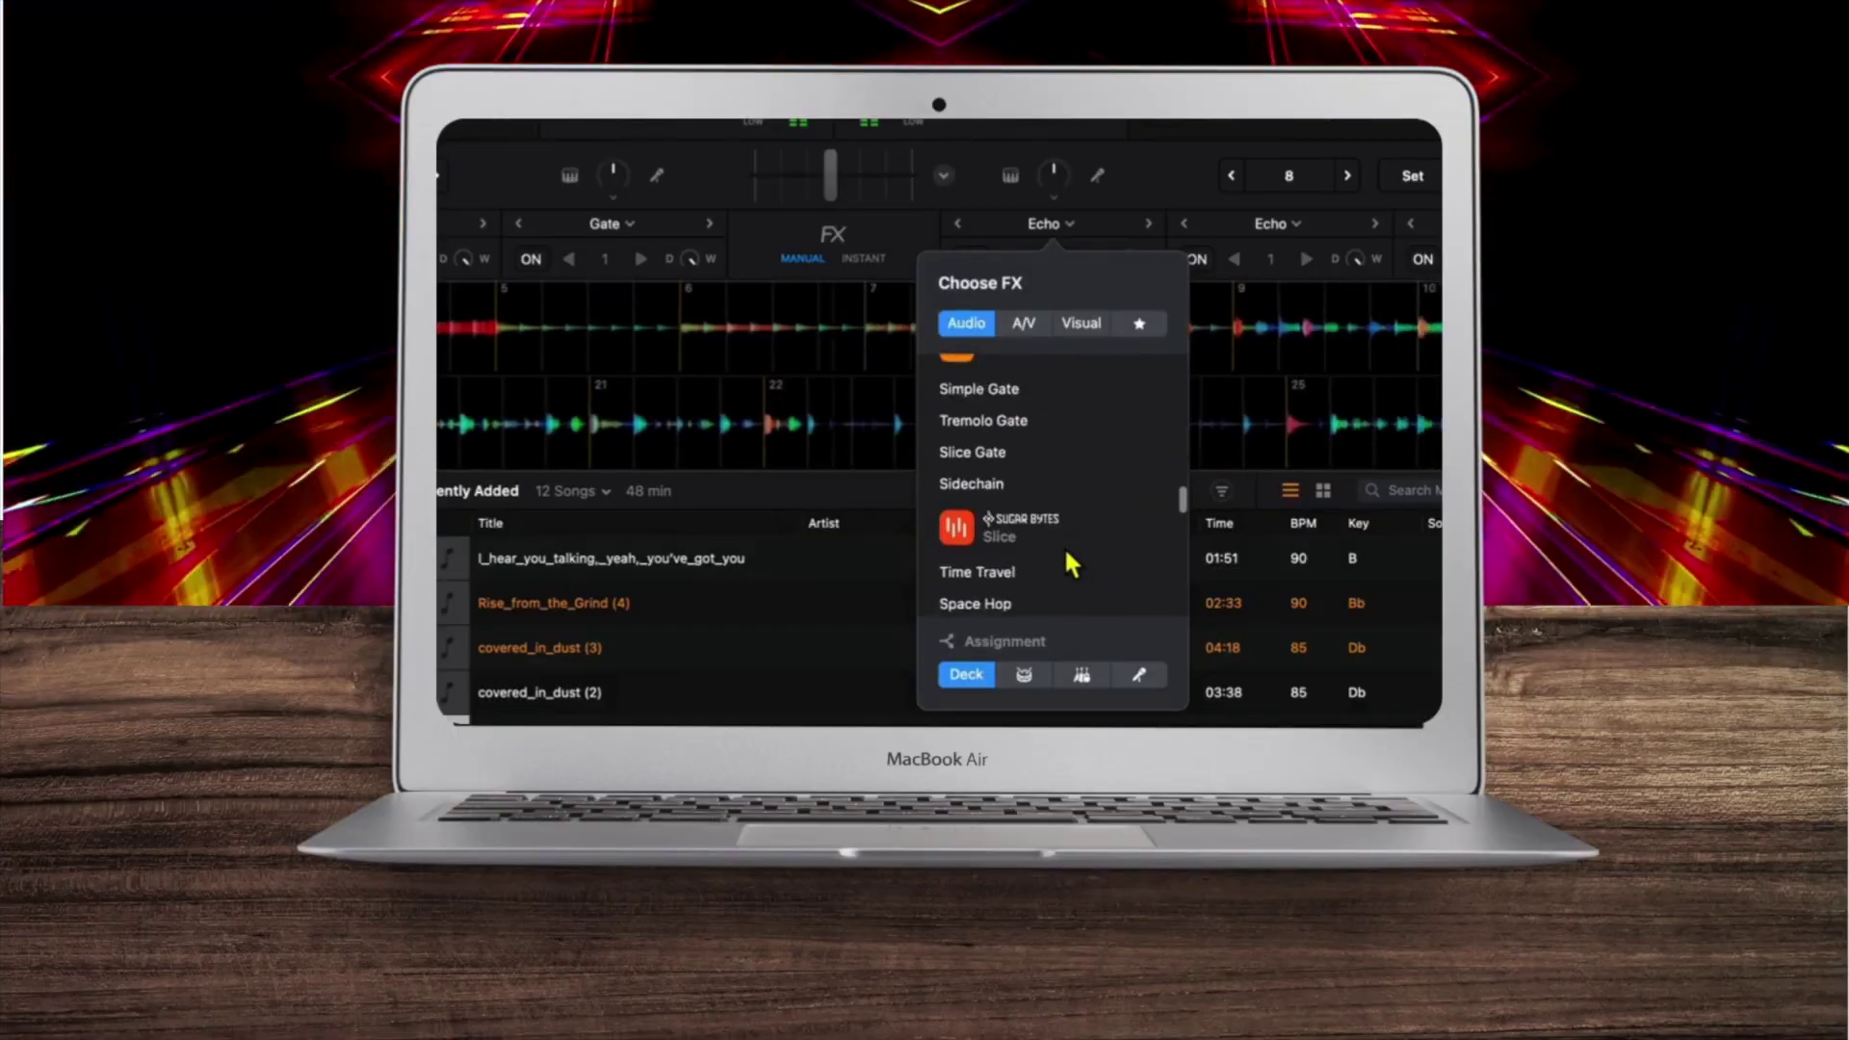
scroll(1065, 546, down, 15)
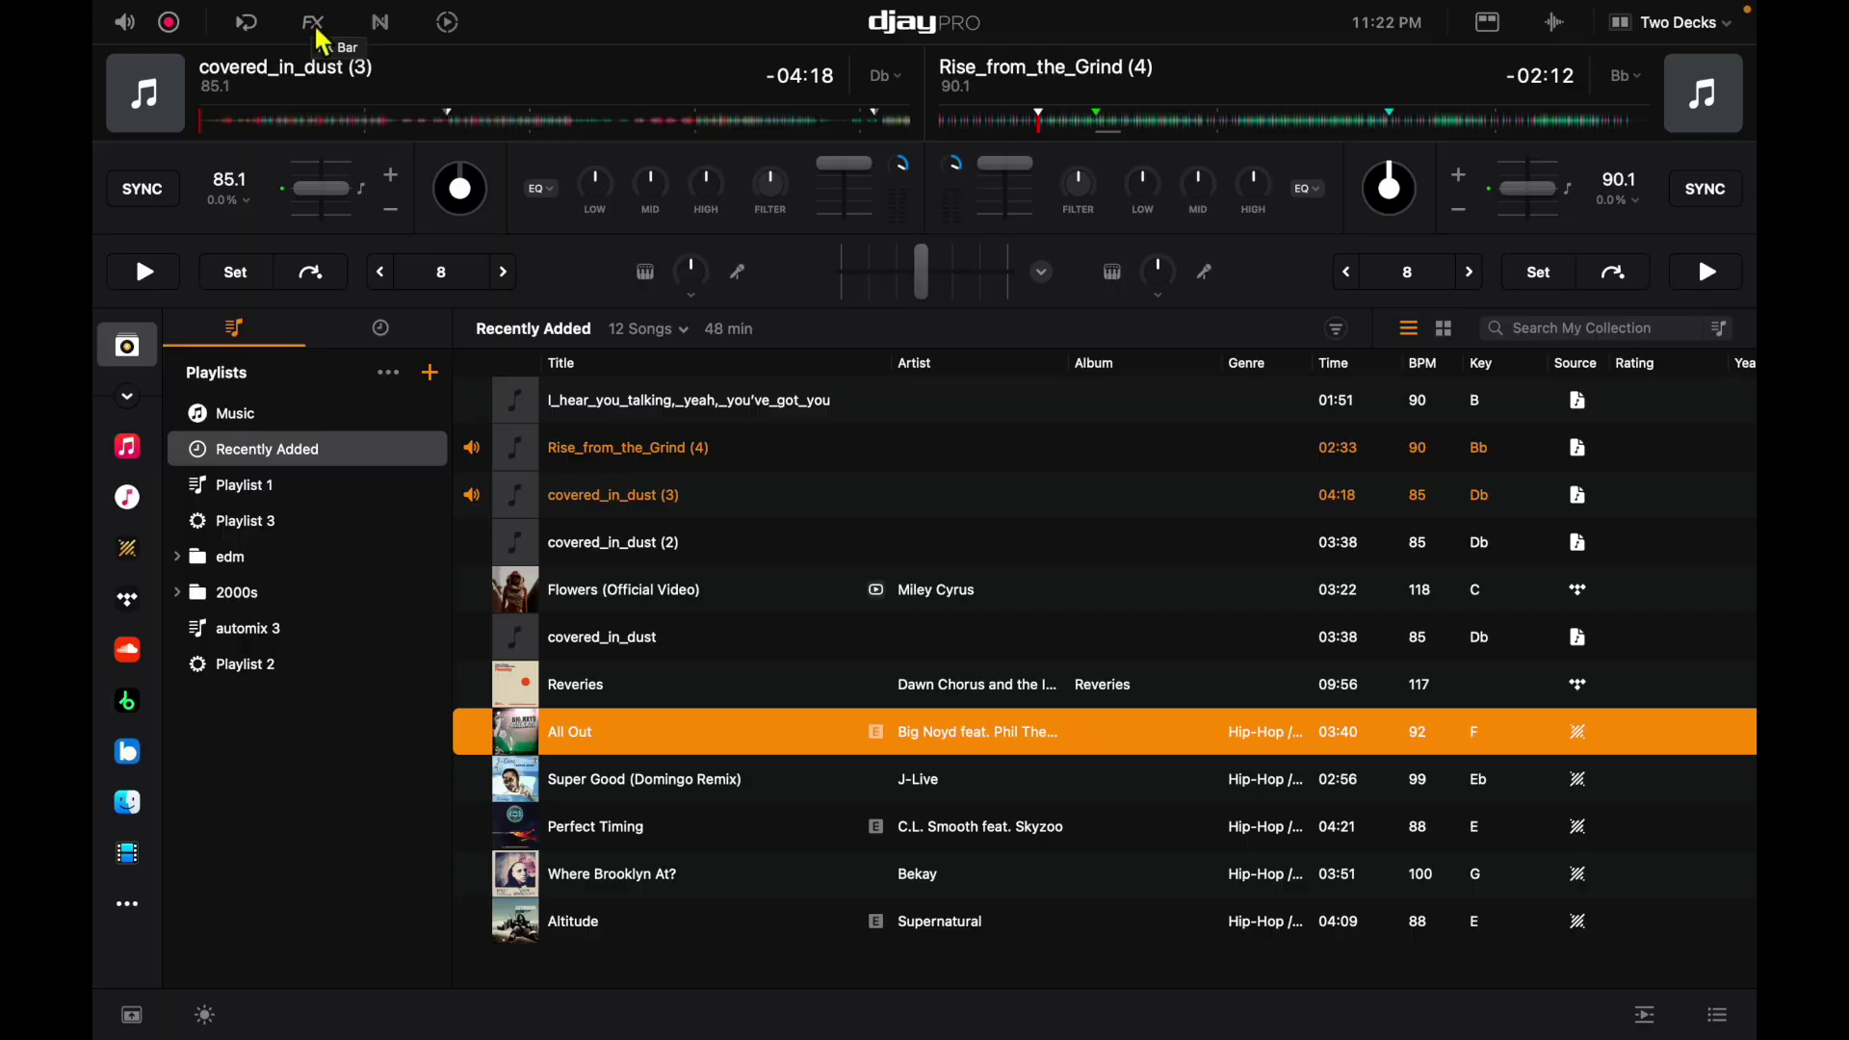
Show the instant FX for both decks, preview the deck-FX layout, then return to the compact view
click(318, 29)
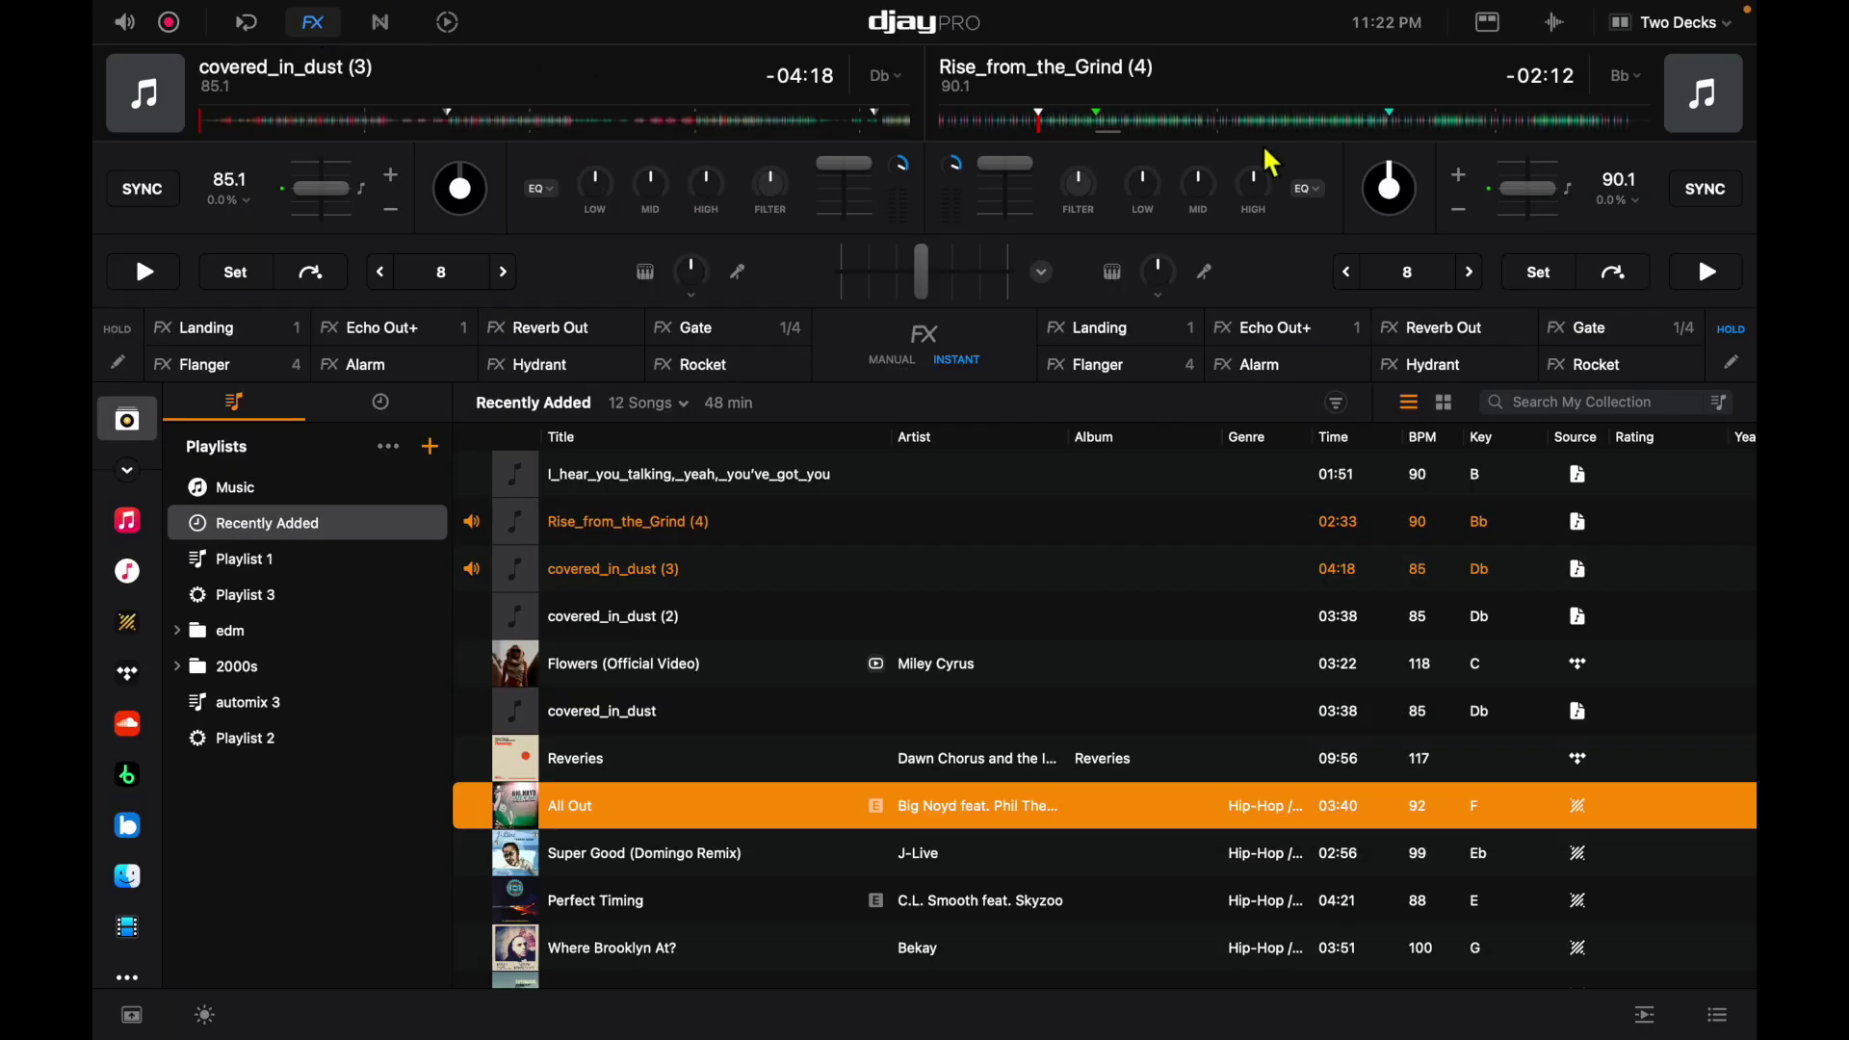
click(1490, 28)
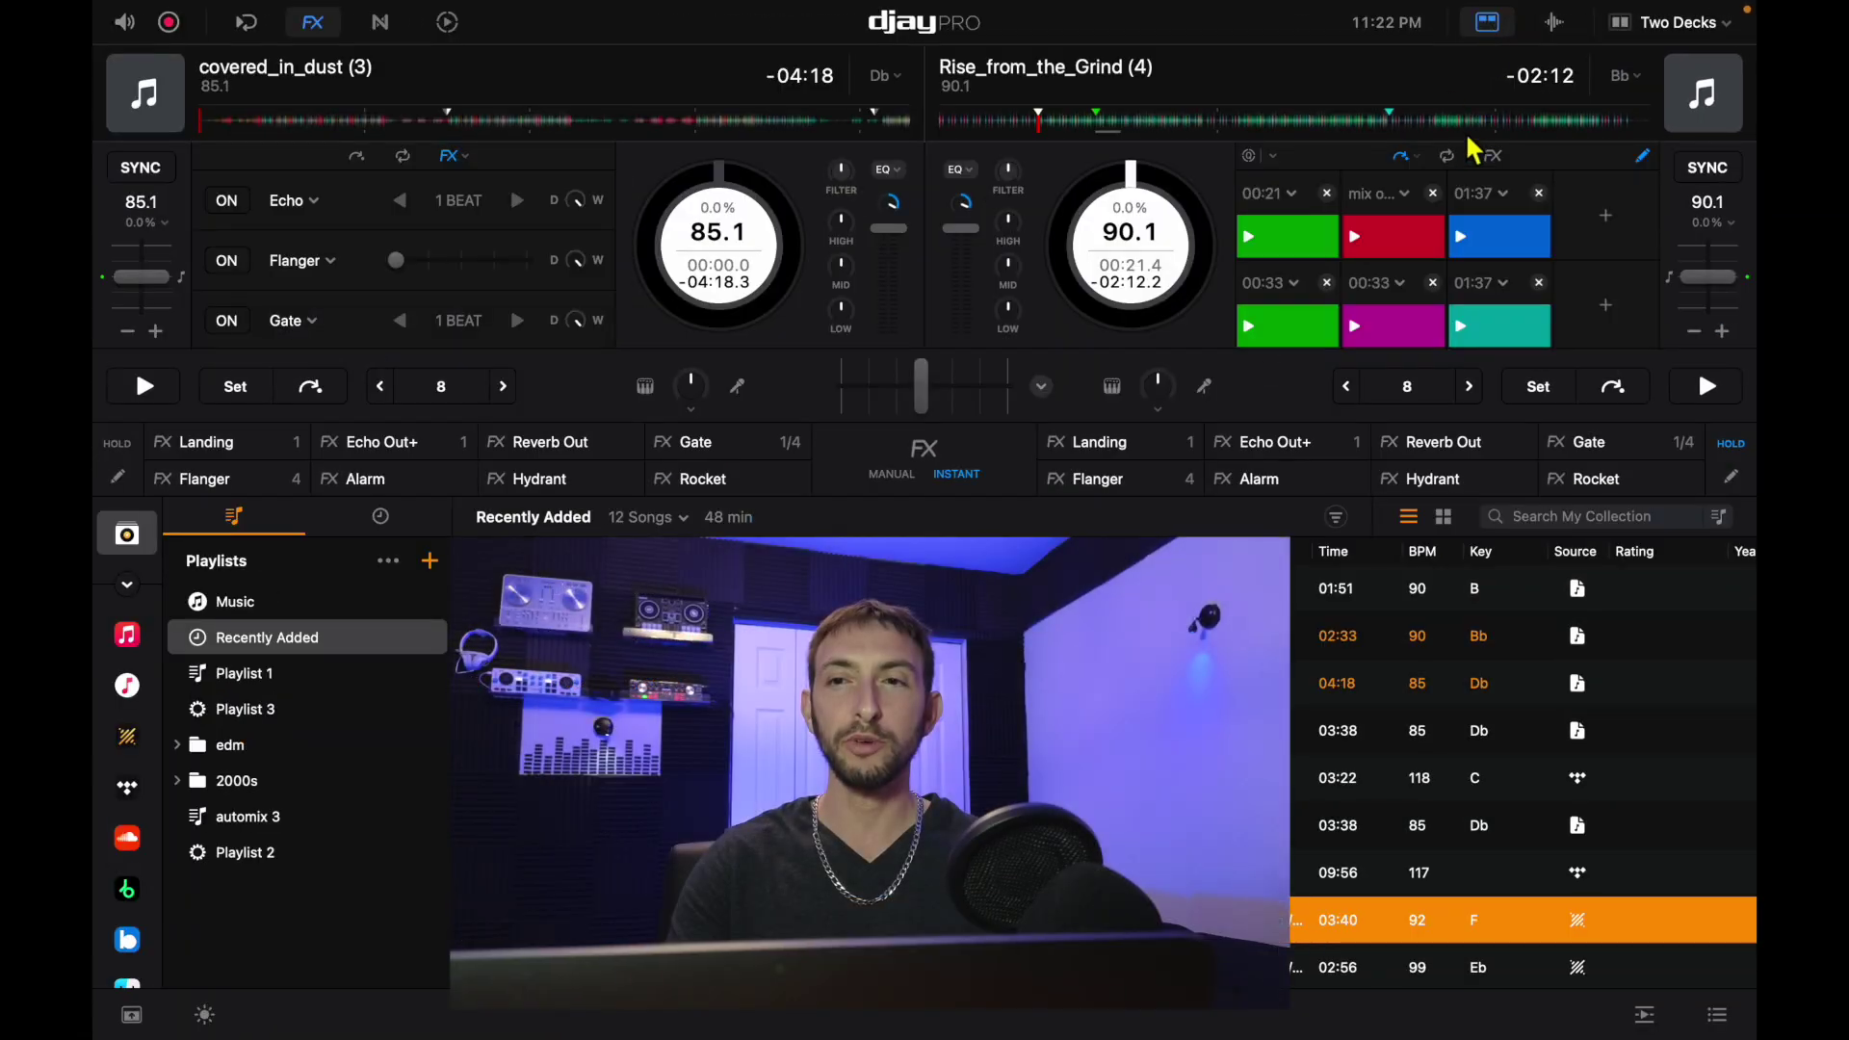
click(1489, 160)
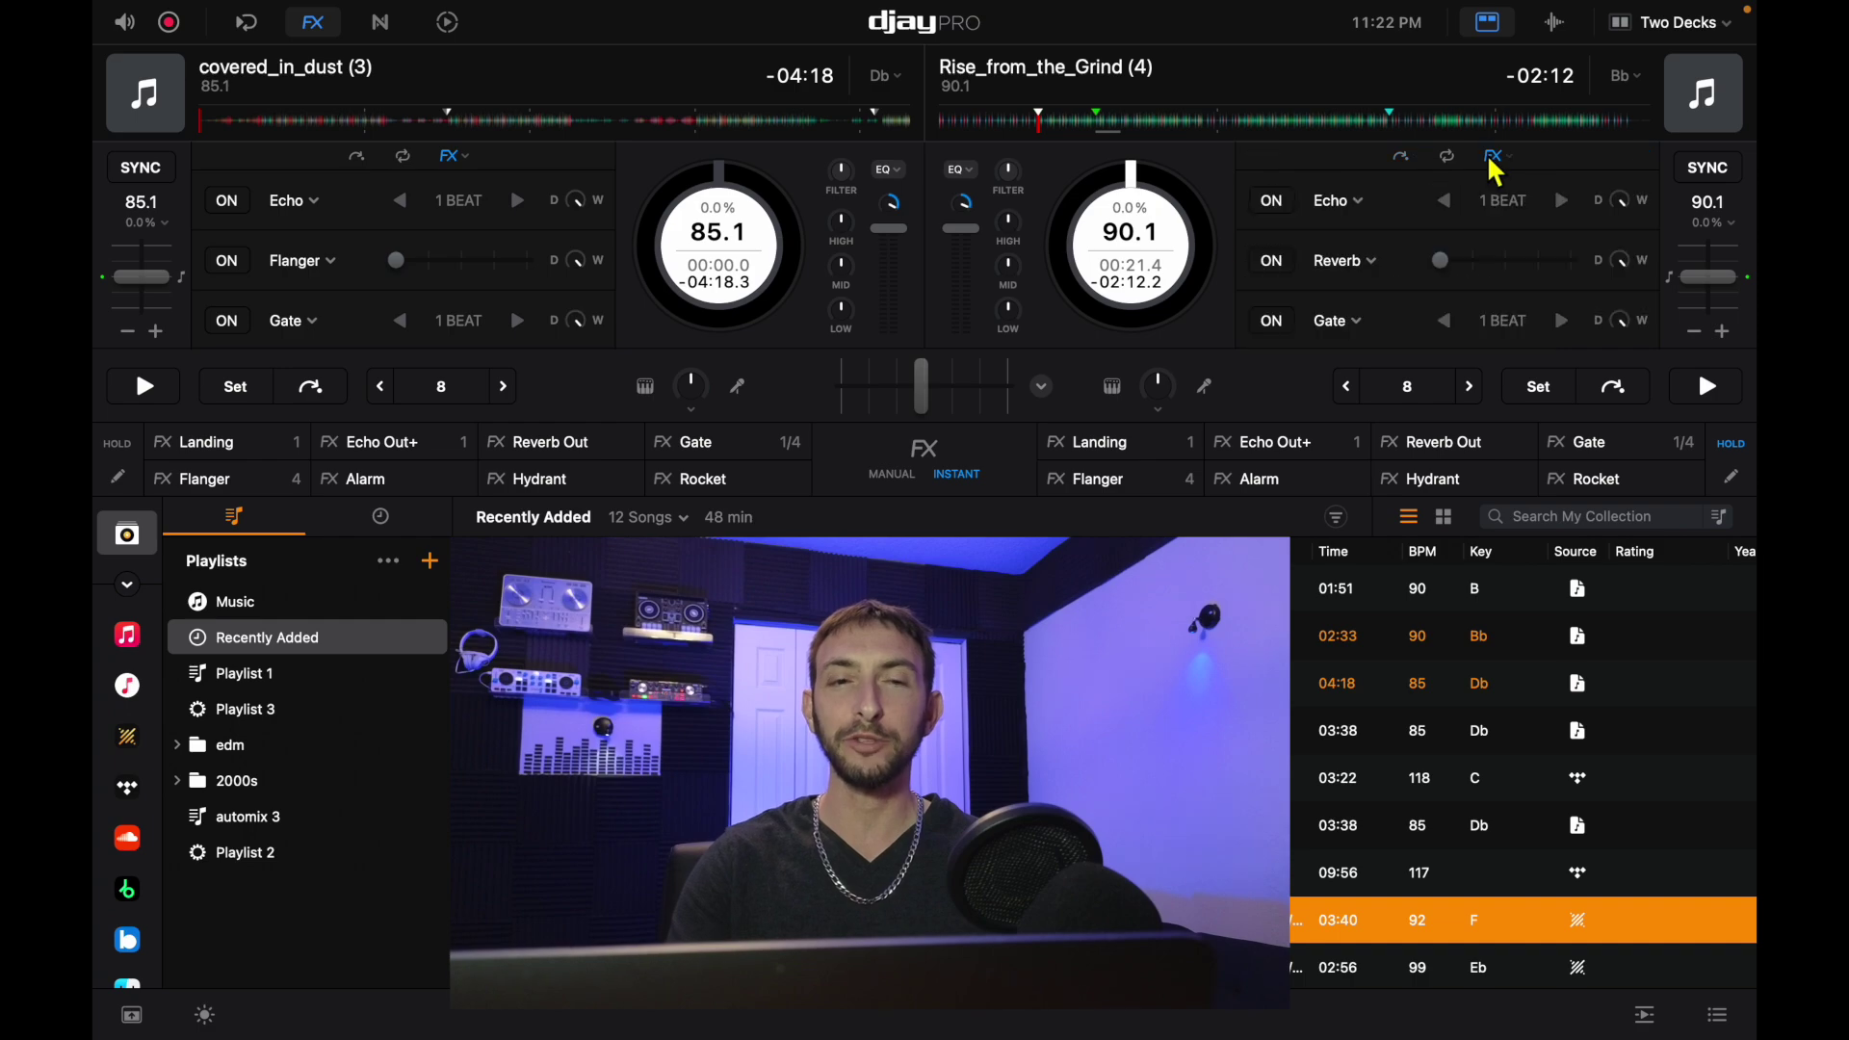
click(1490, 24)
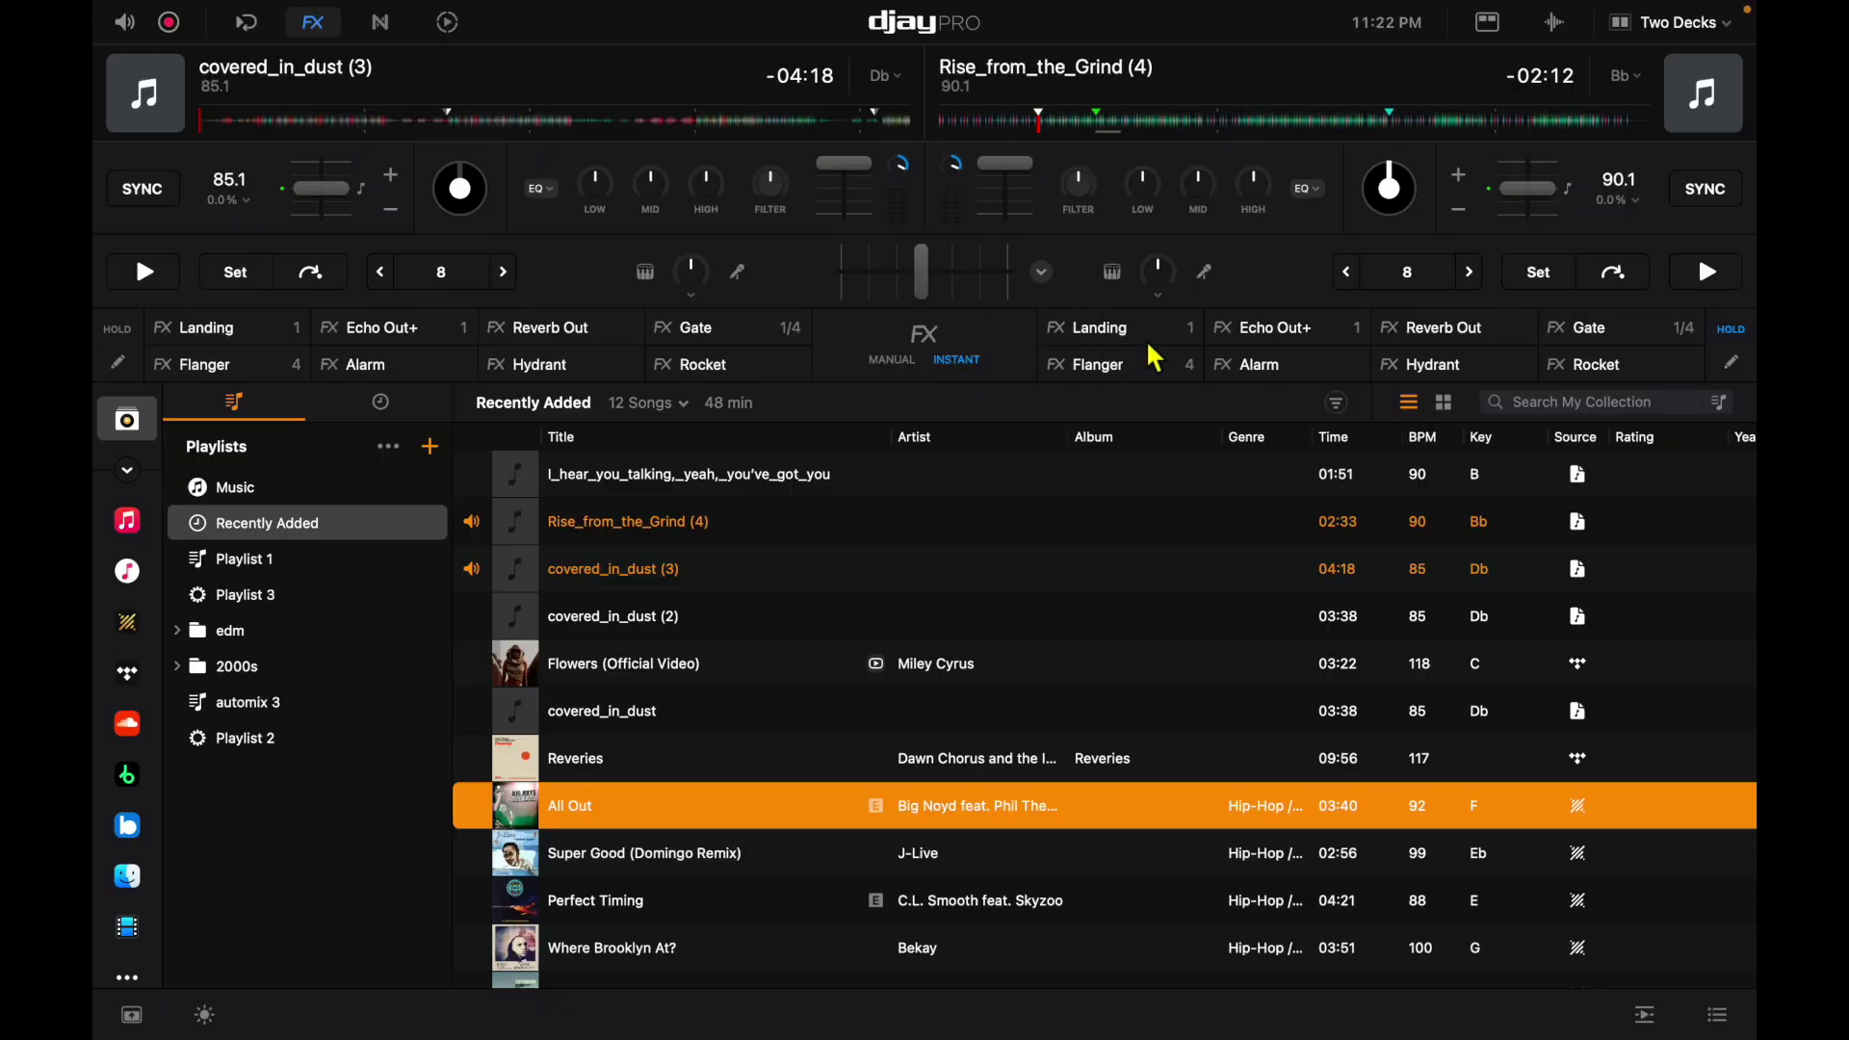
click(1107, 332)
Play Rise_from_the_Grid (4) and audition Landing, Flanger and Alarm while lowering system volume
click(1706, 272)
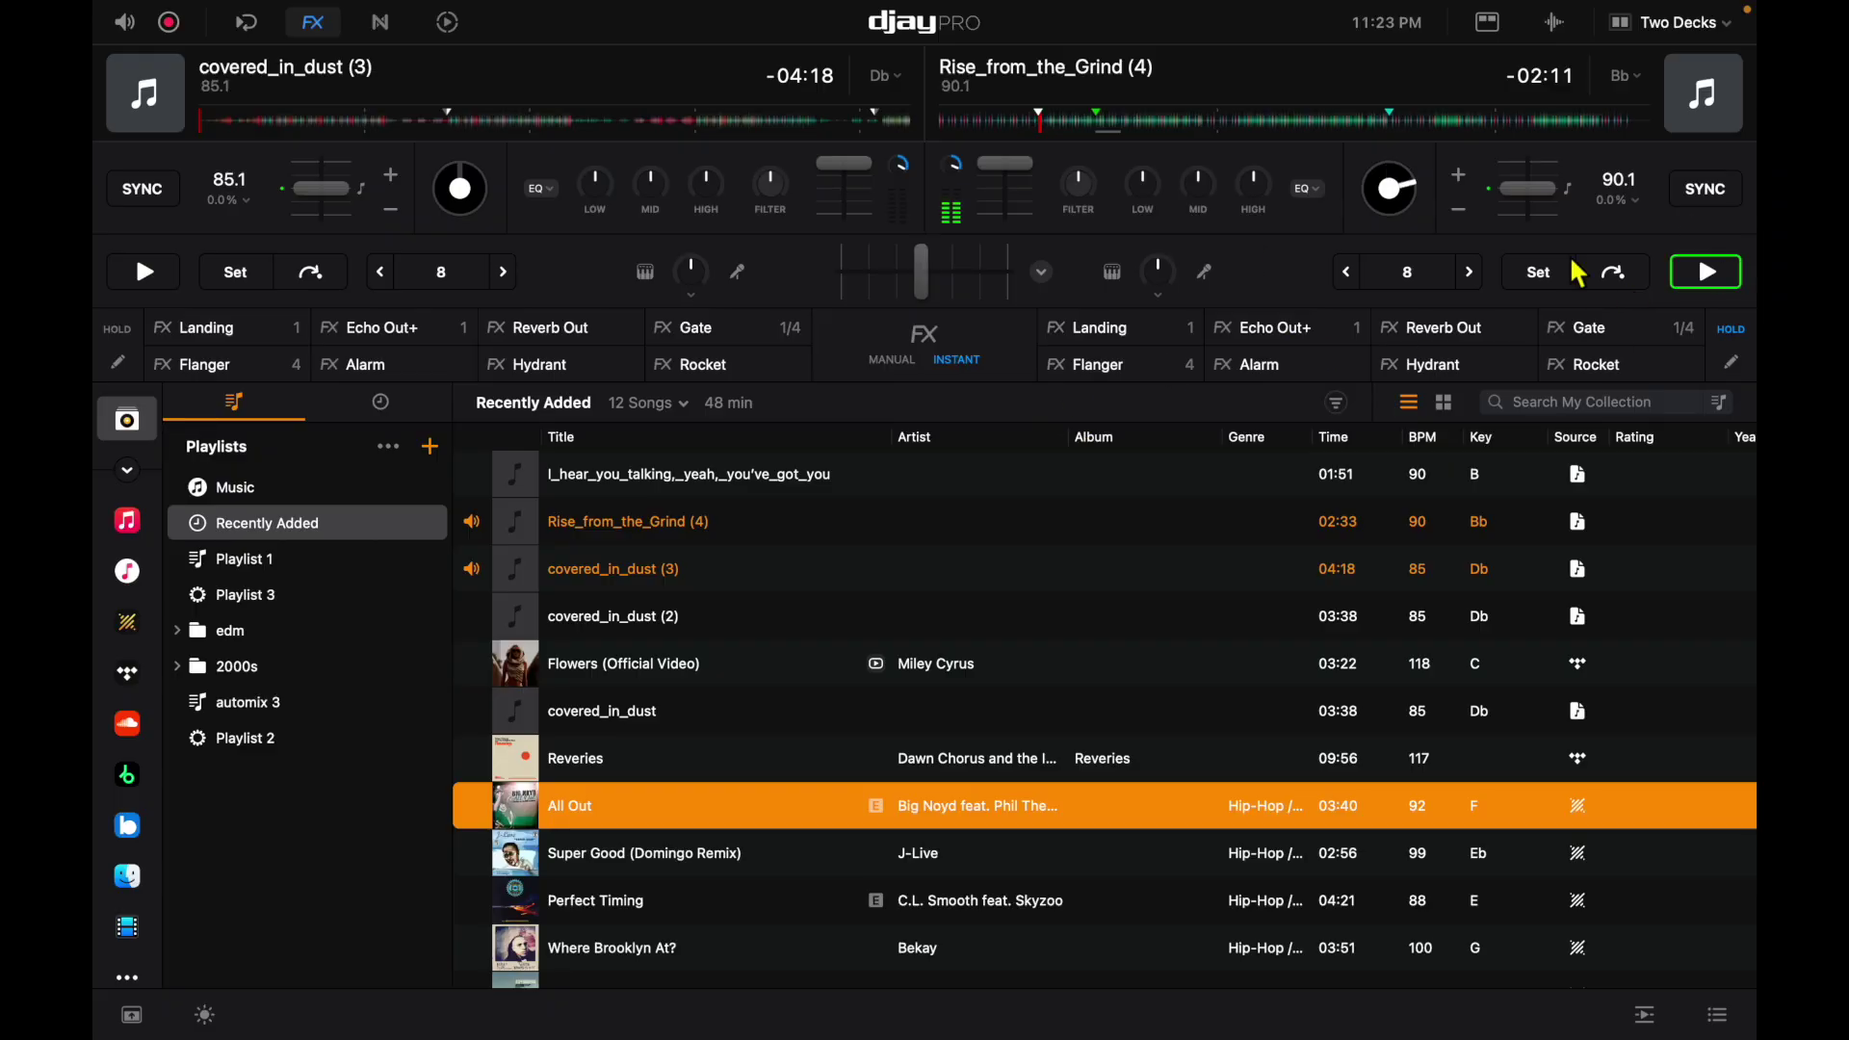
click(1135, 337)
click(1125, 365)
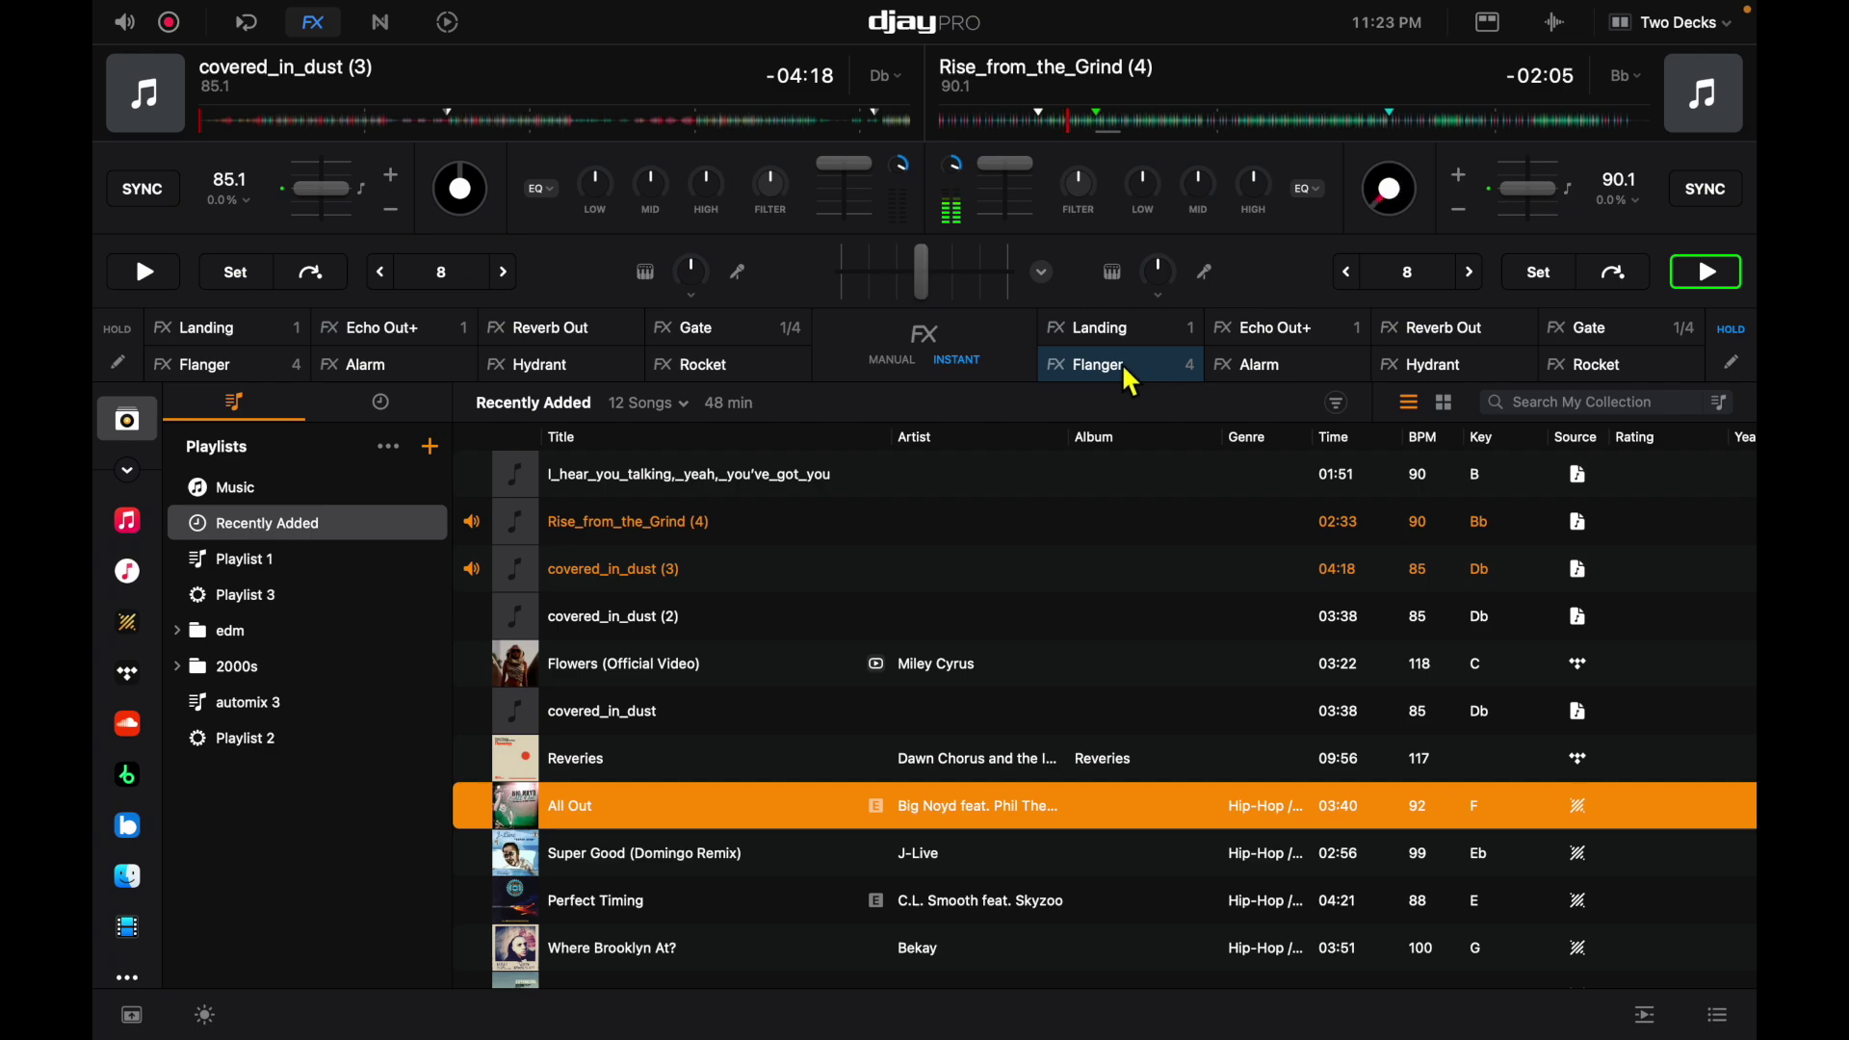
key(XF86AudioLowerVolume)
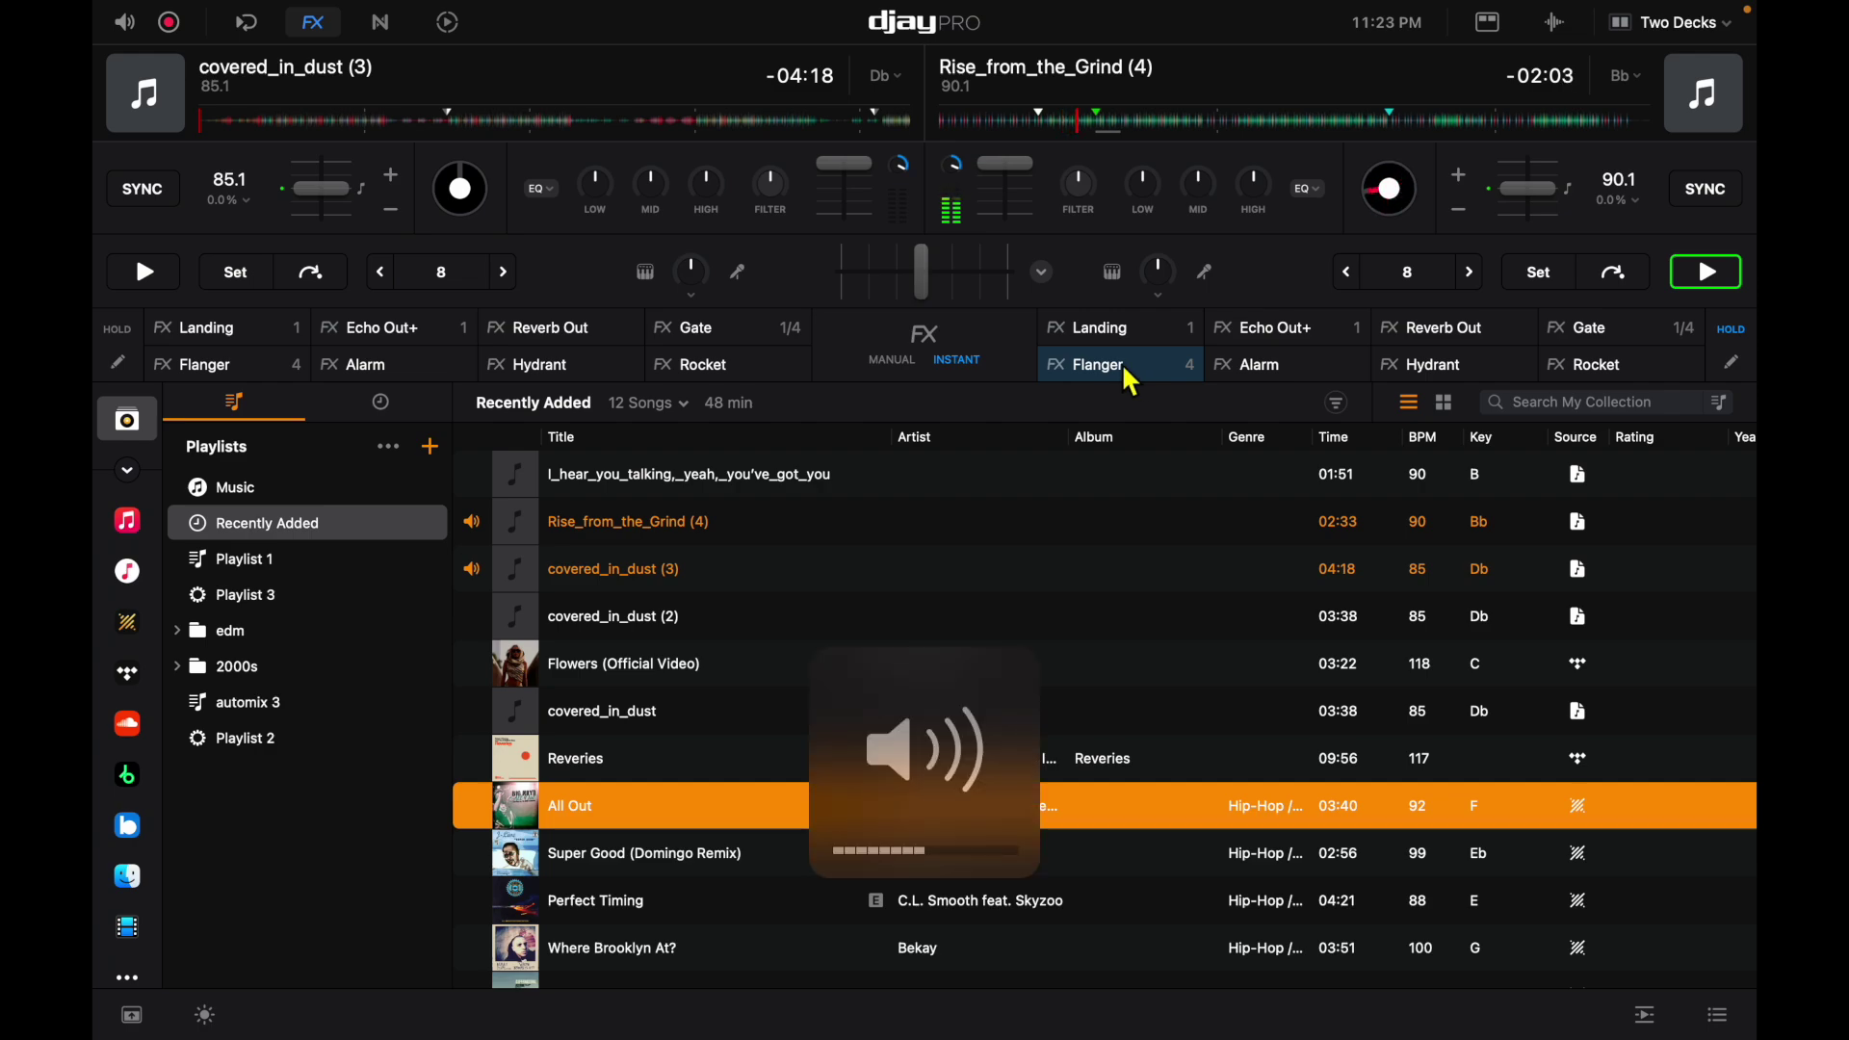
click(1123, 362)
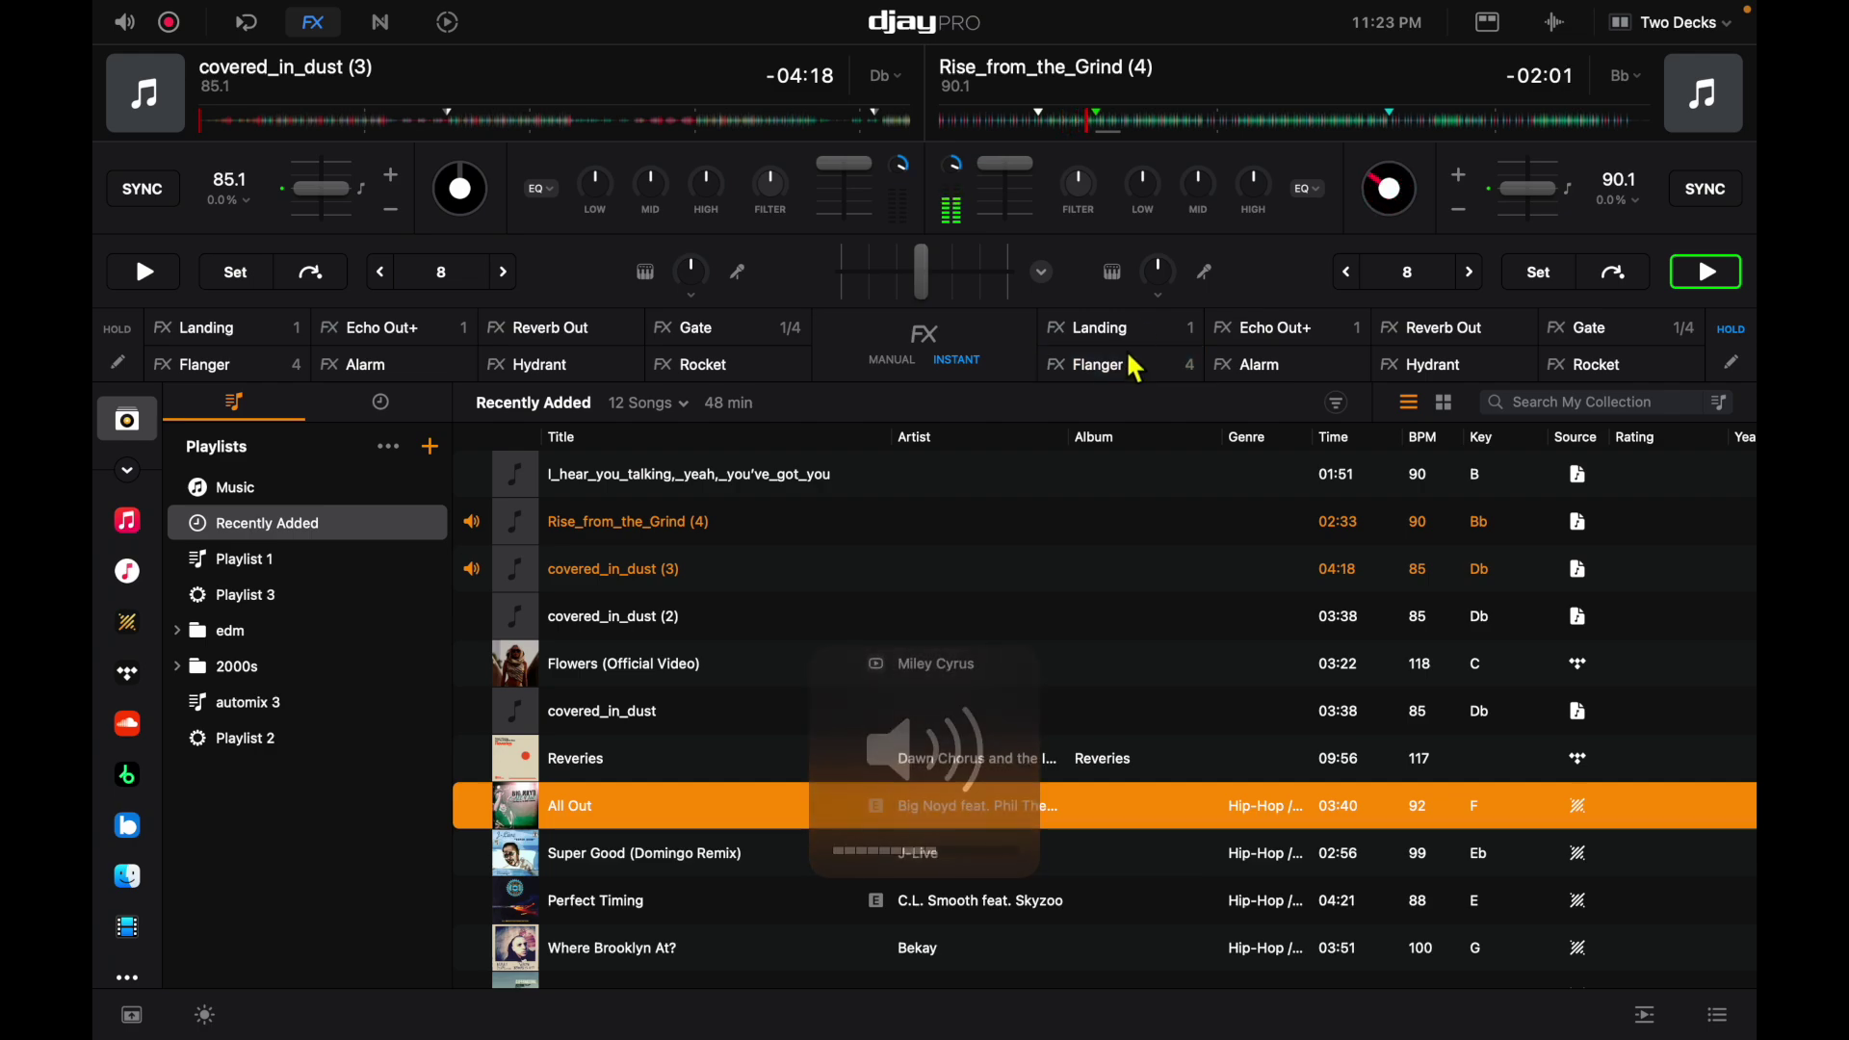
key(XF86AudioLowerVolume)
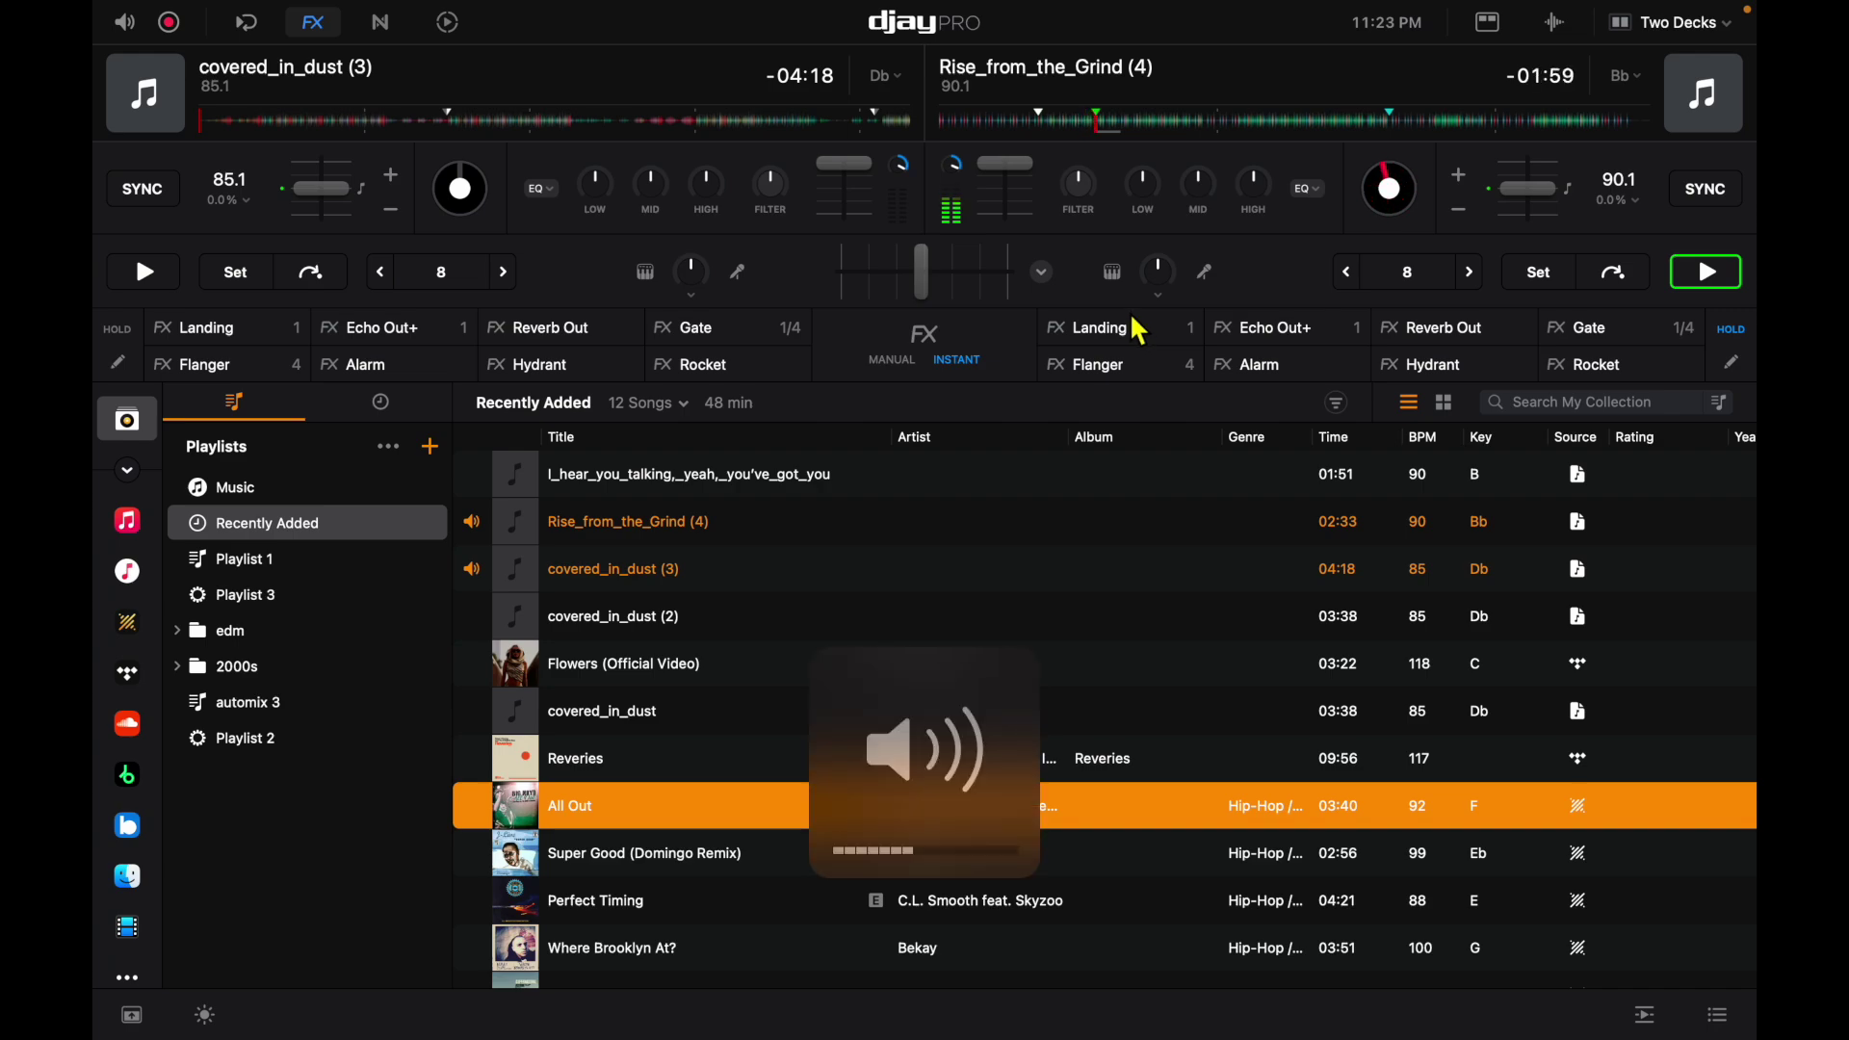
click(1132, 327)
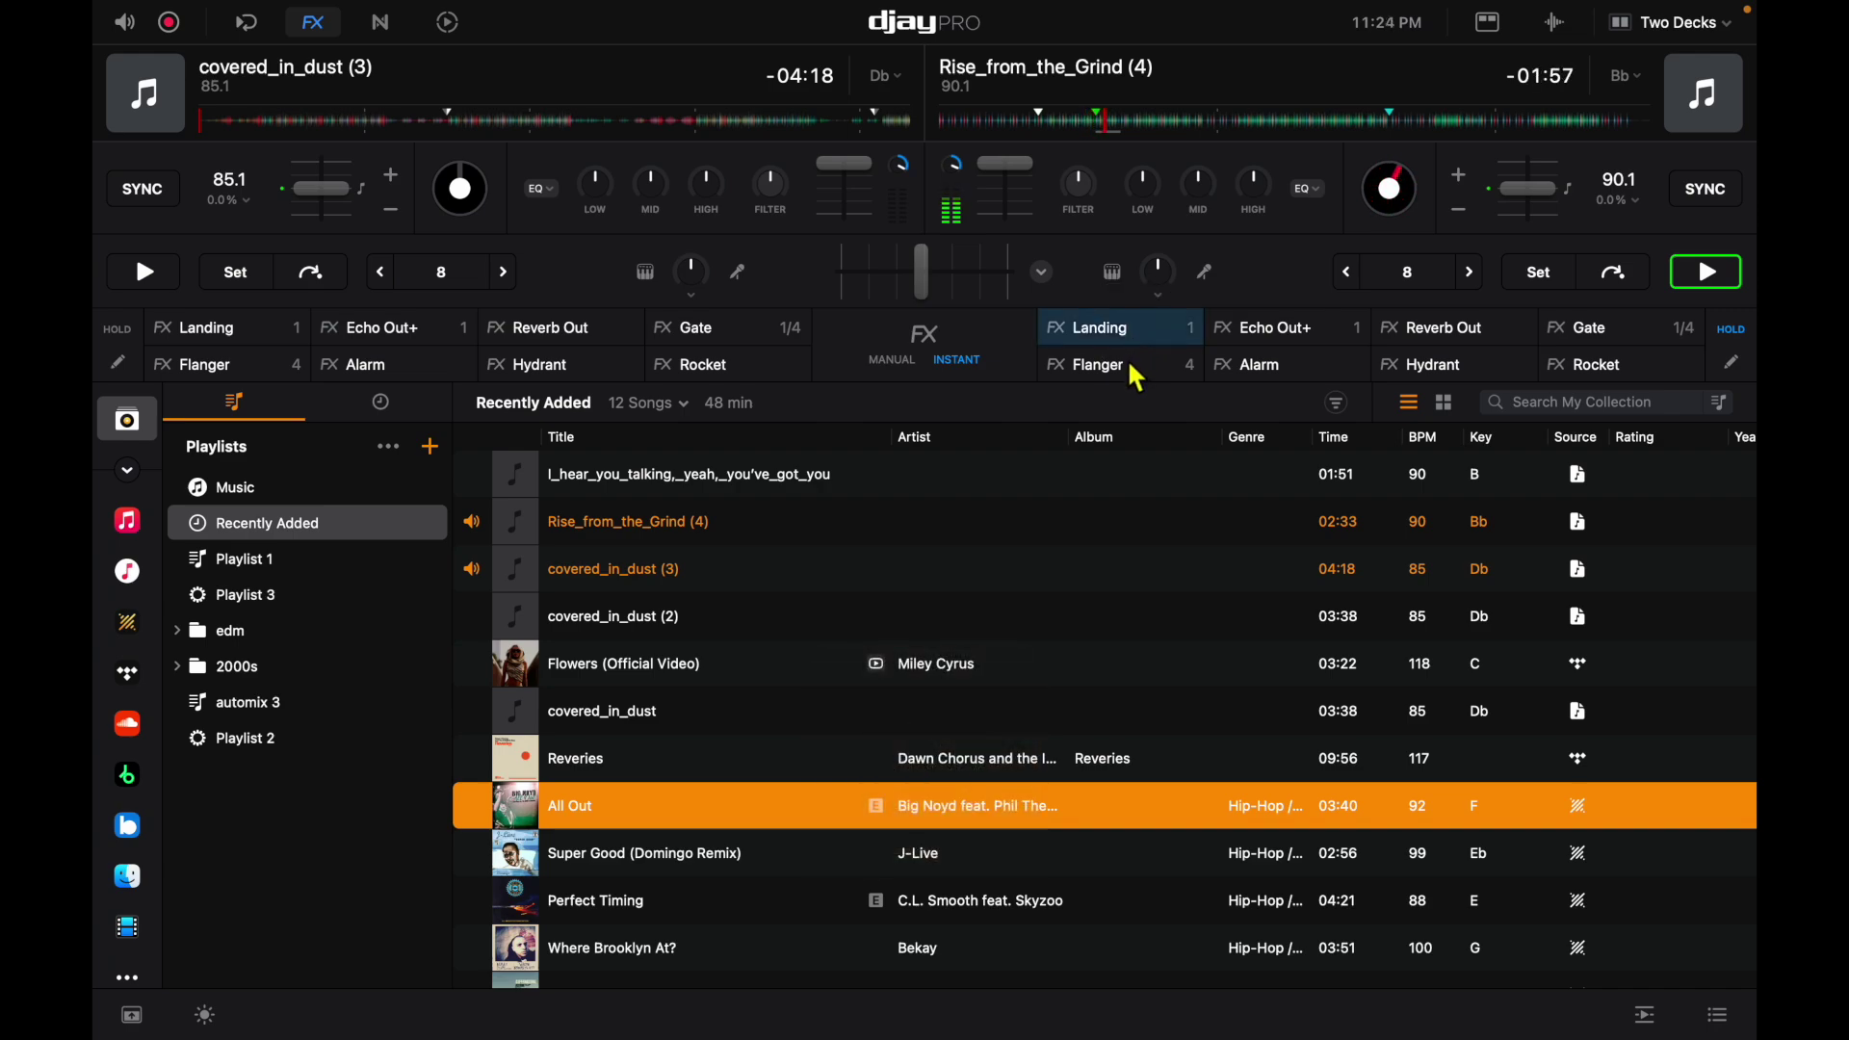
click(1129, 363)
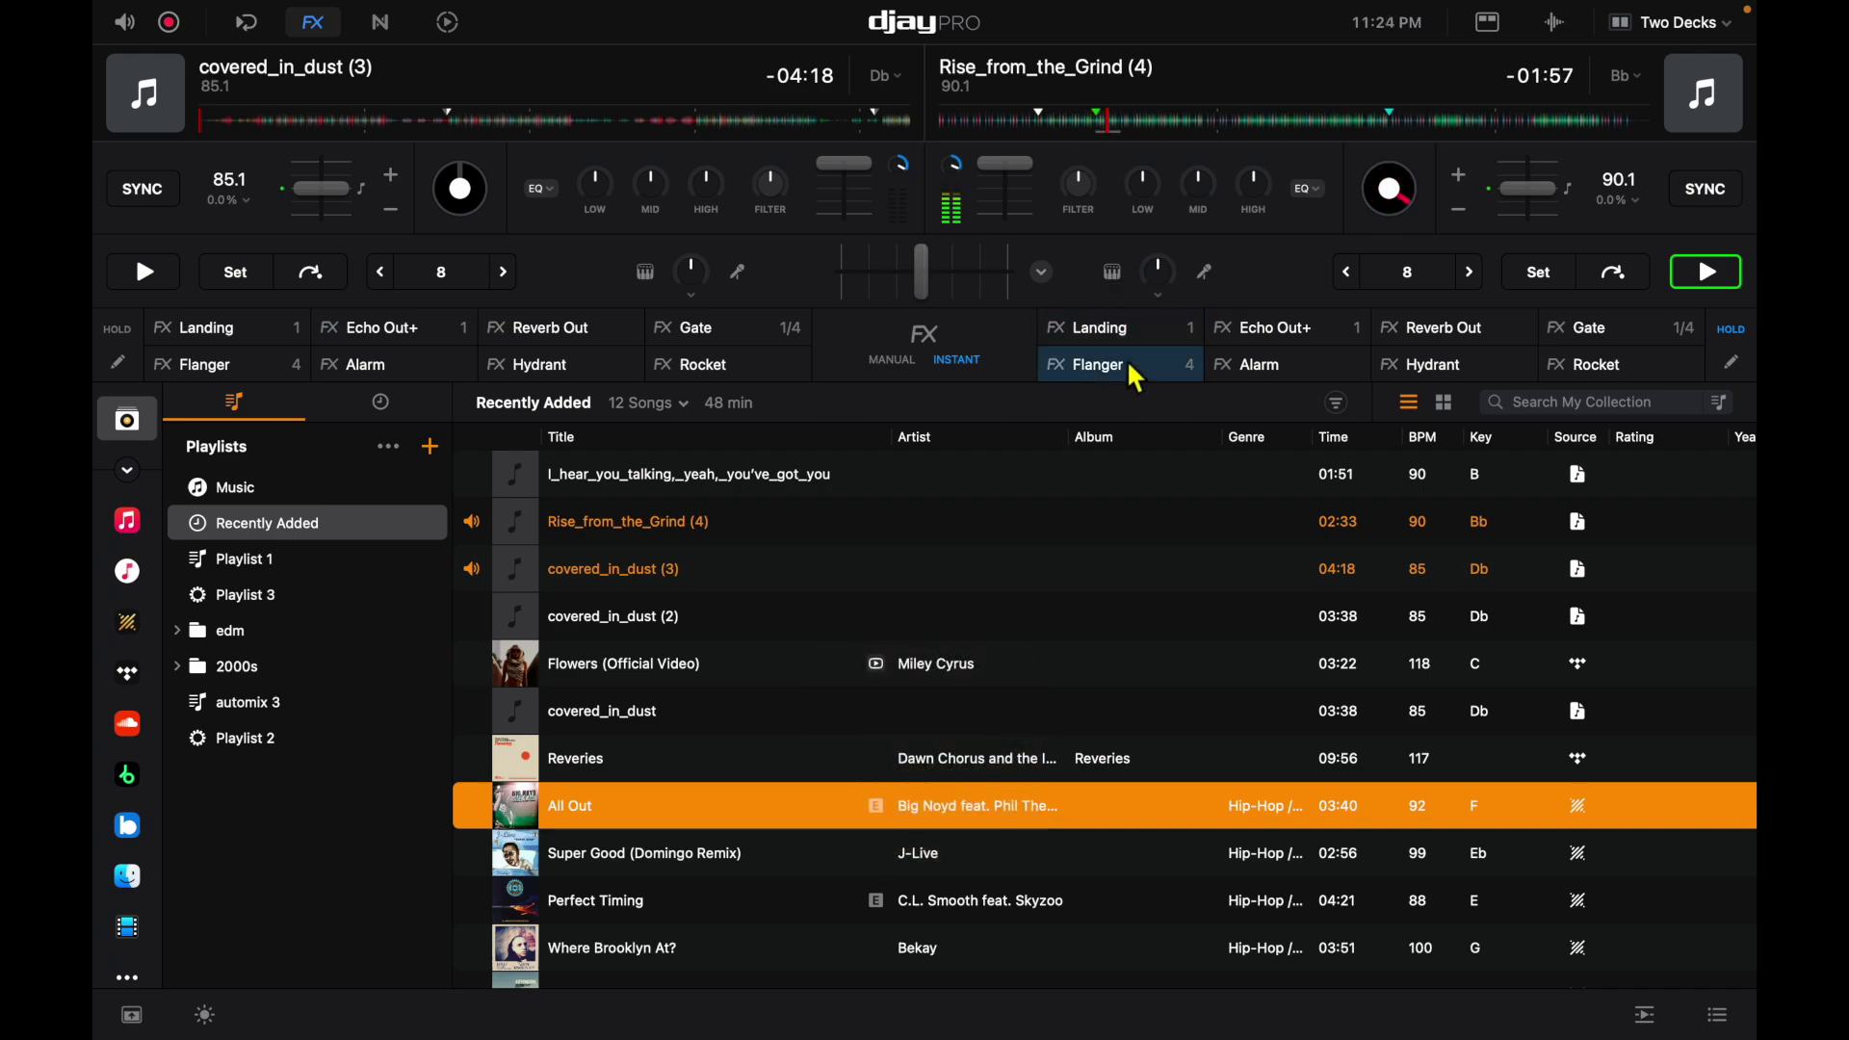
click(1269, 366)
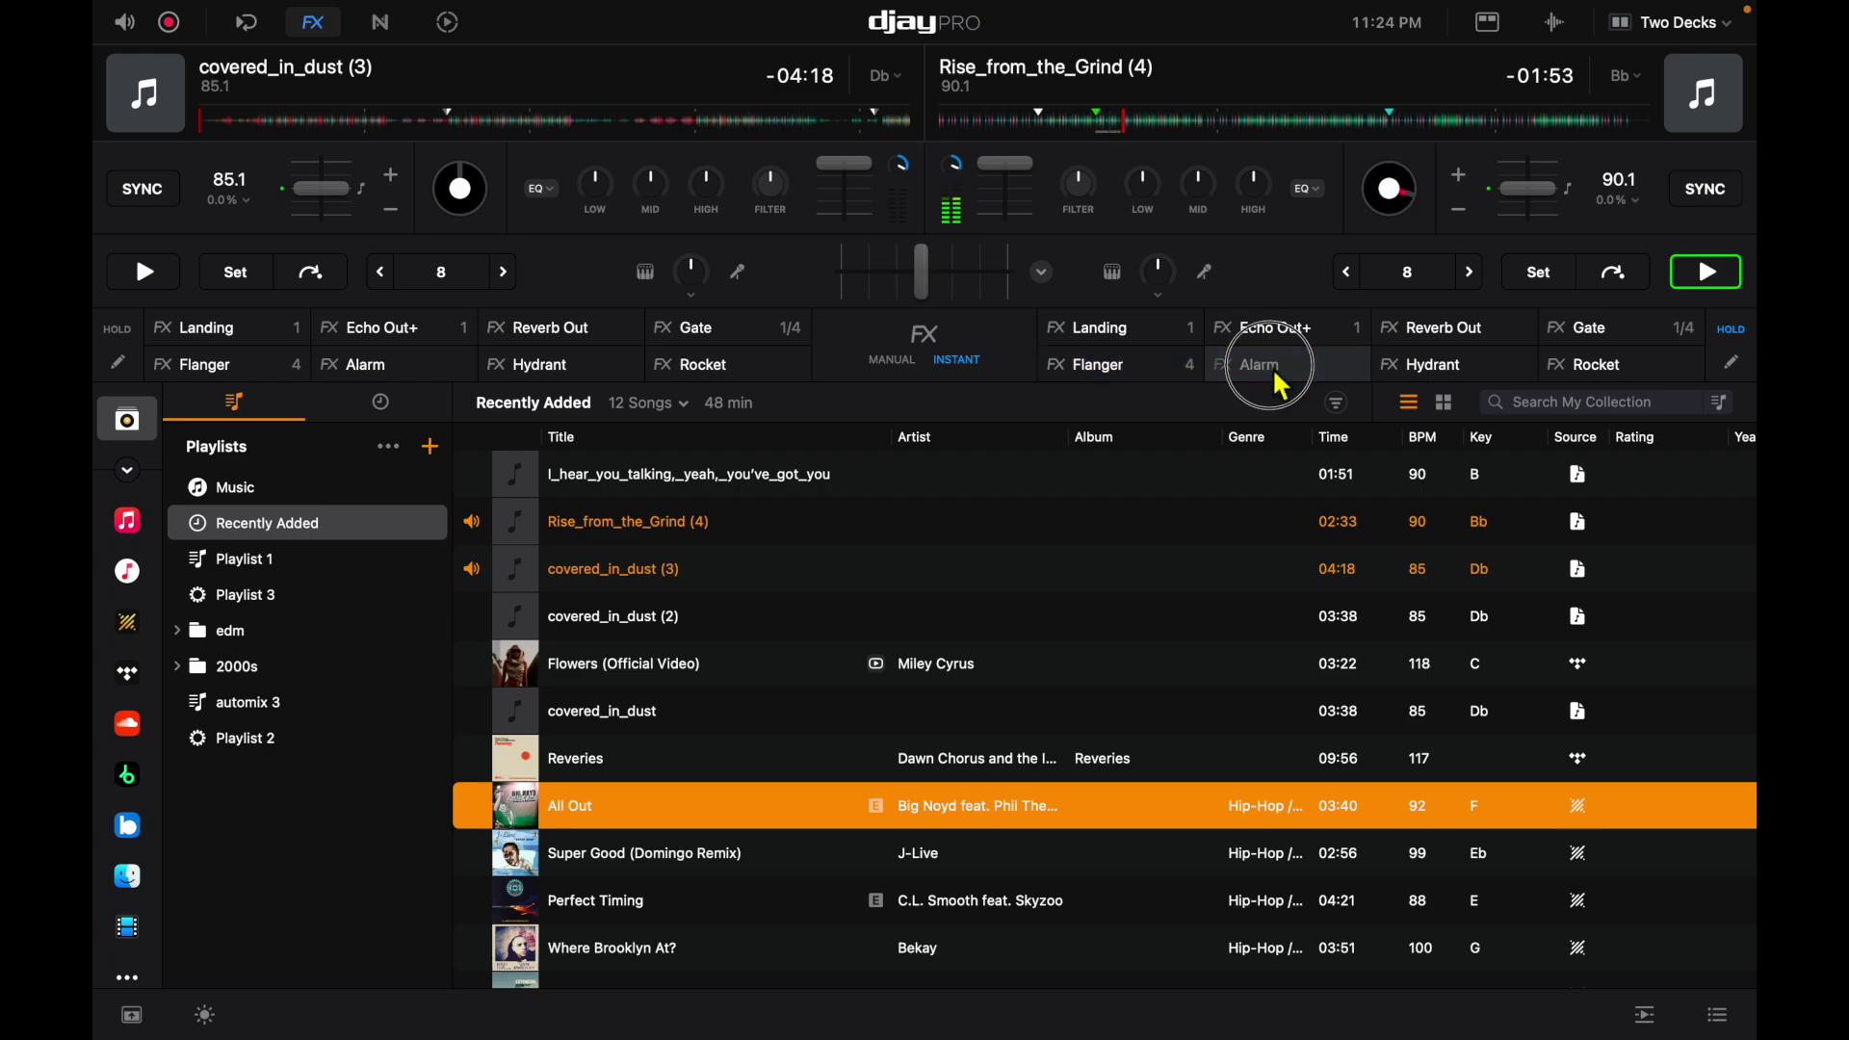
click(1274, 370)
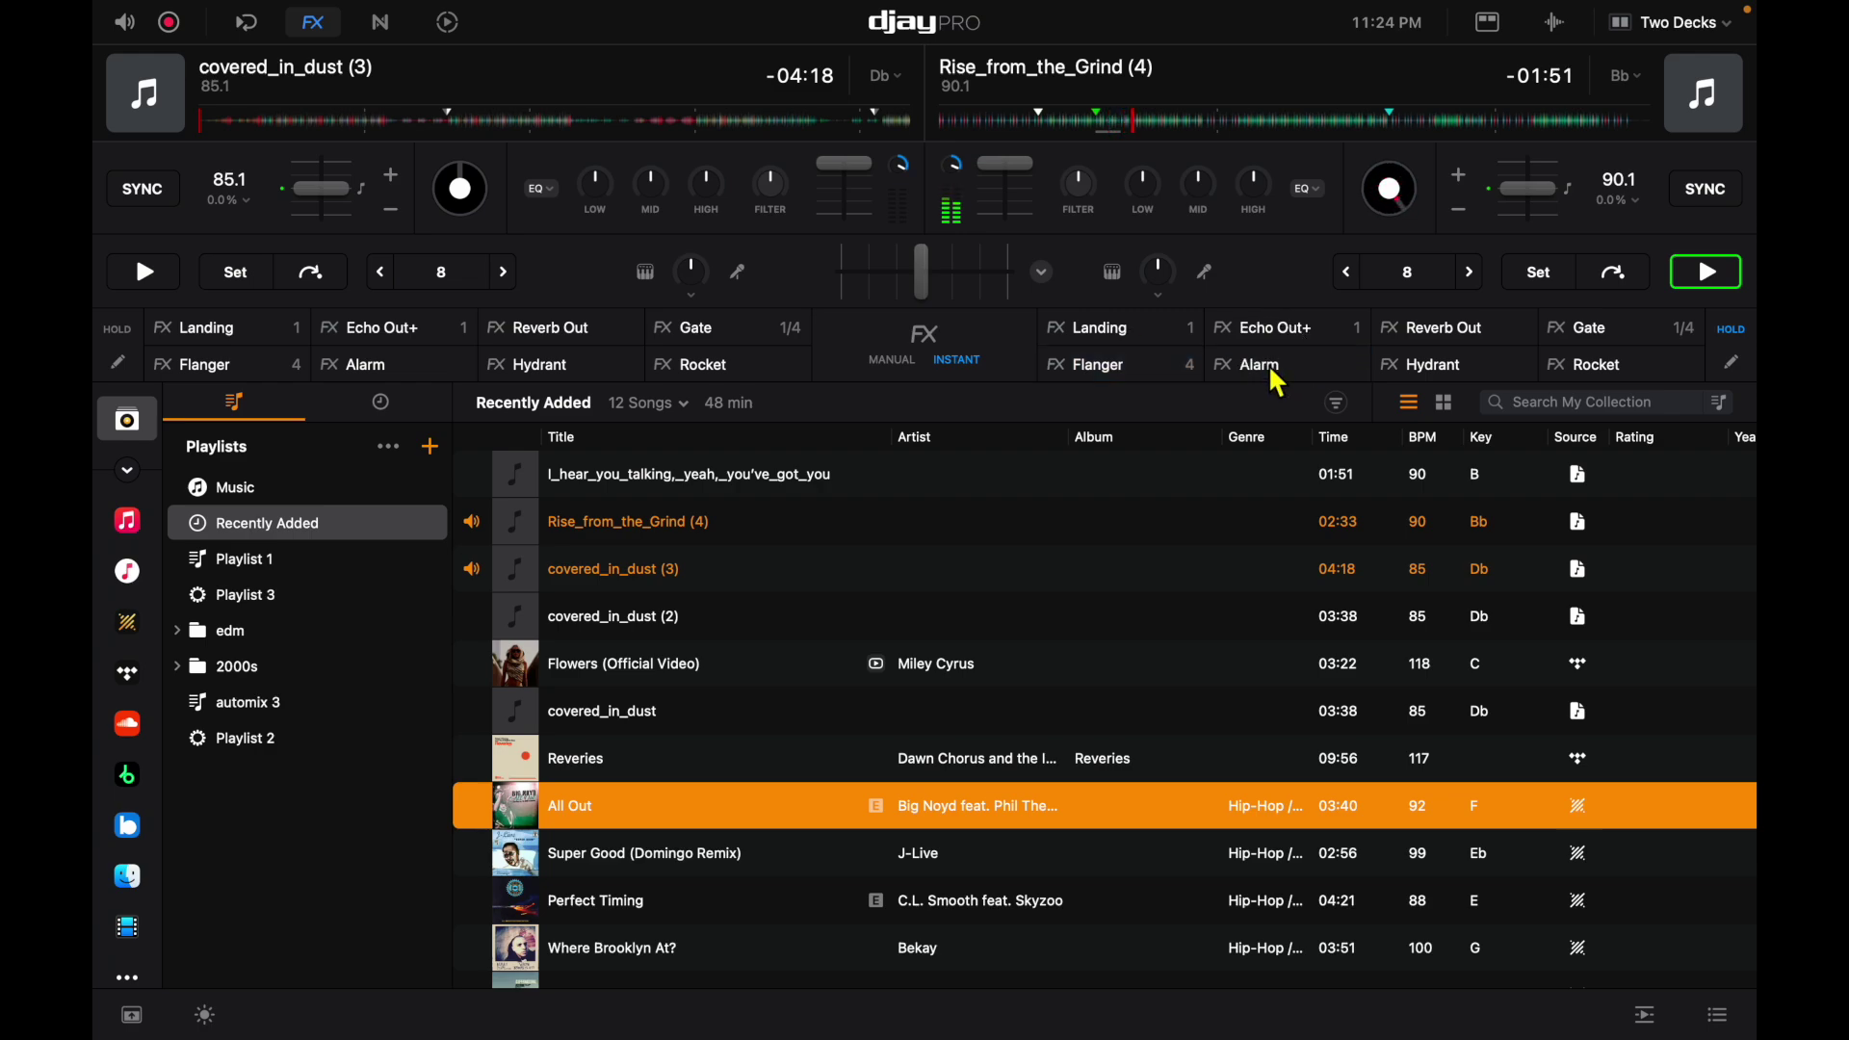
click(1271, 370)
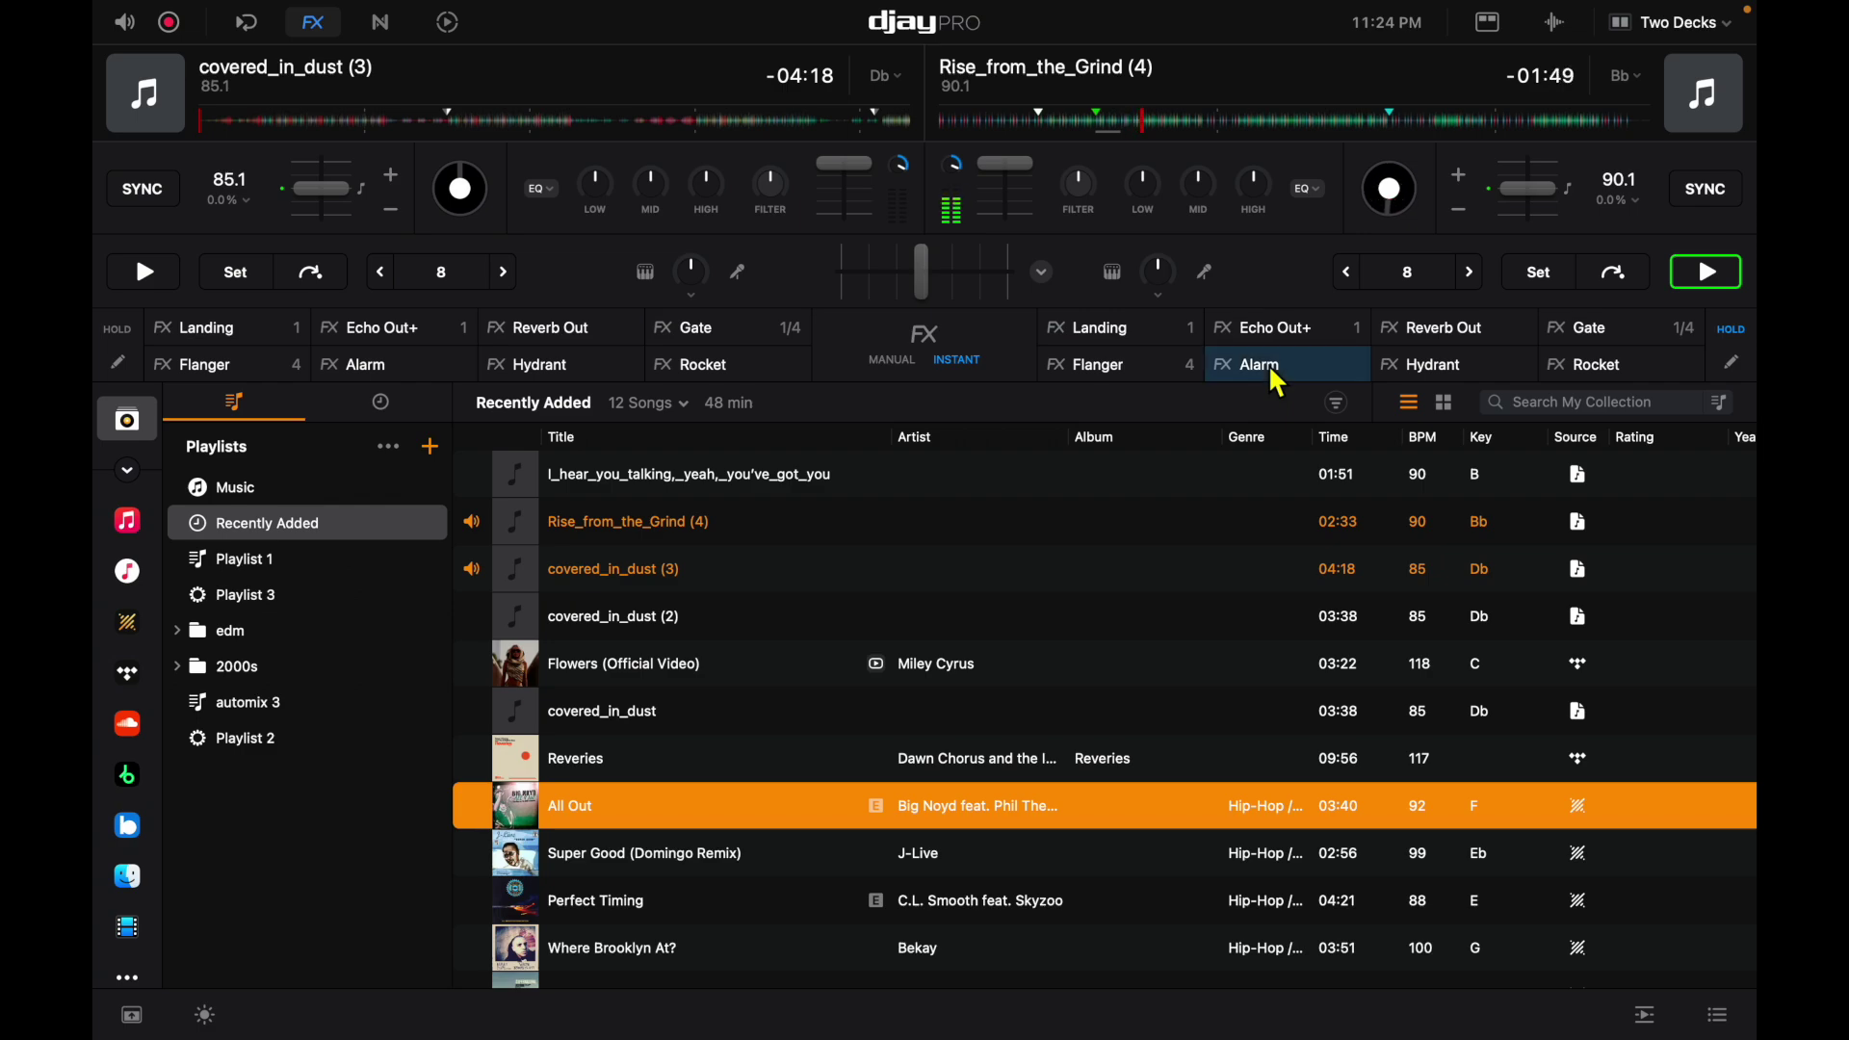
Audition the Echo Out+, Reverb Out and Hydrant effects on the playing right deck
click(1290, 325)
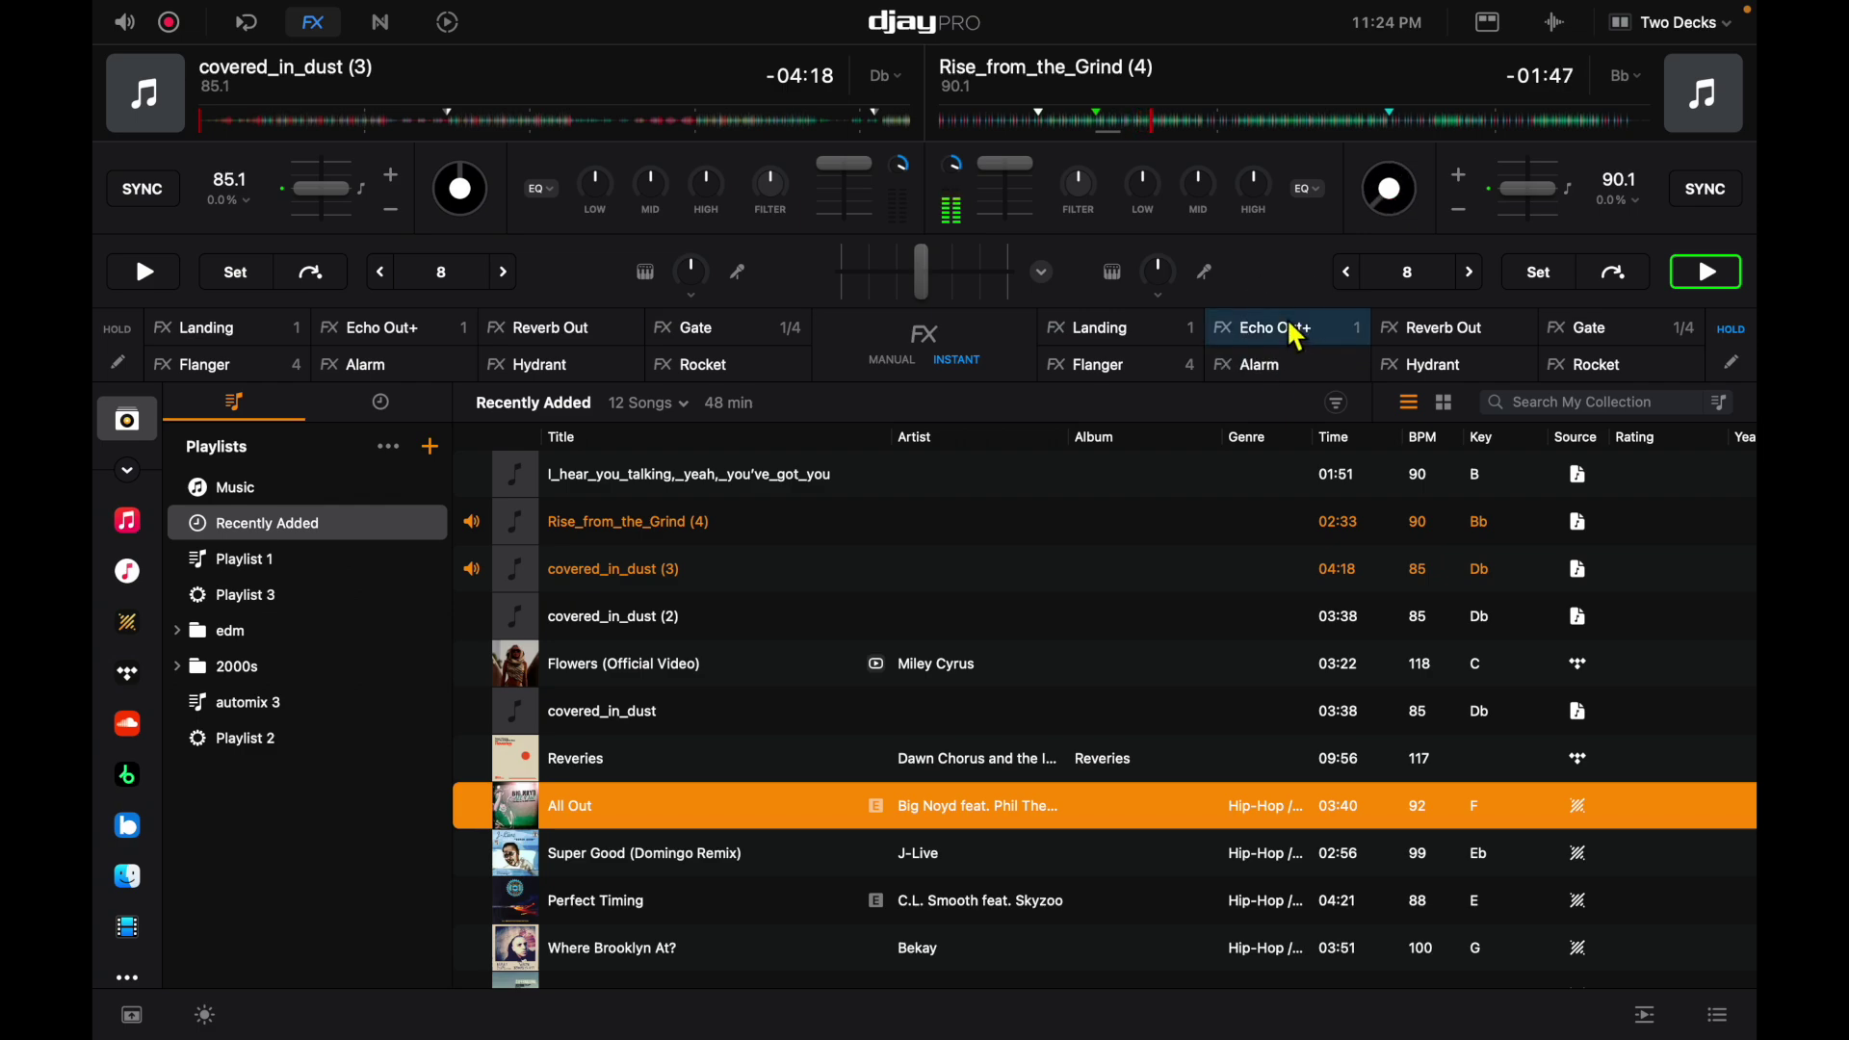
click(1314, 336)
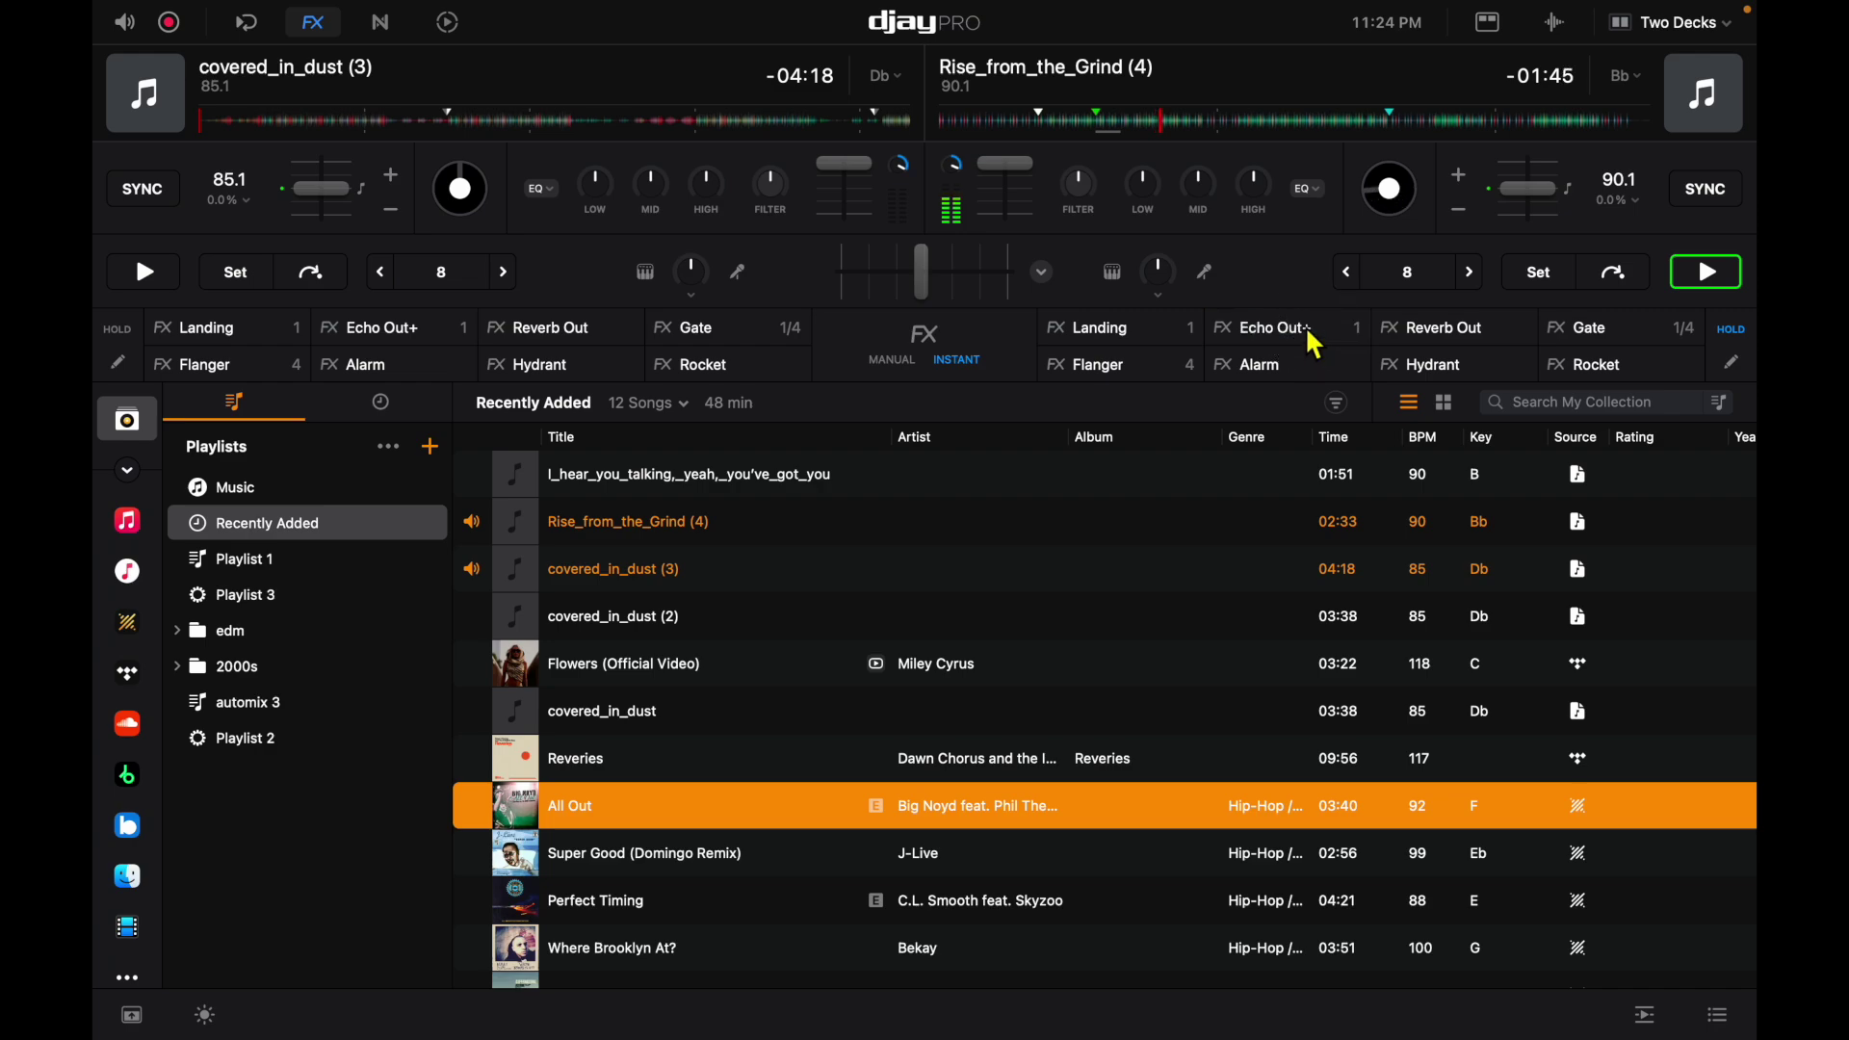
click(1313, 339)
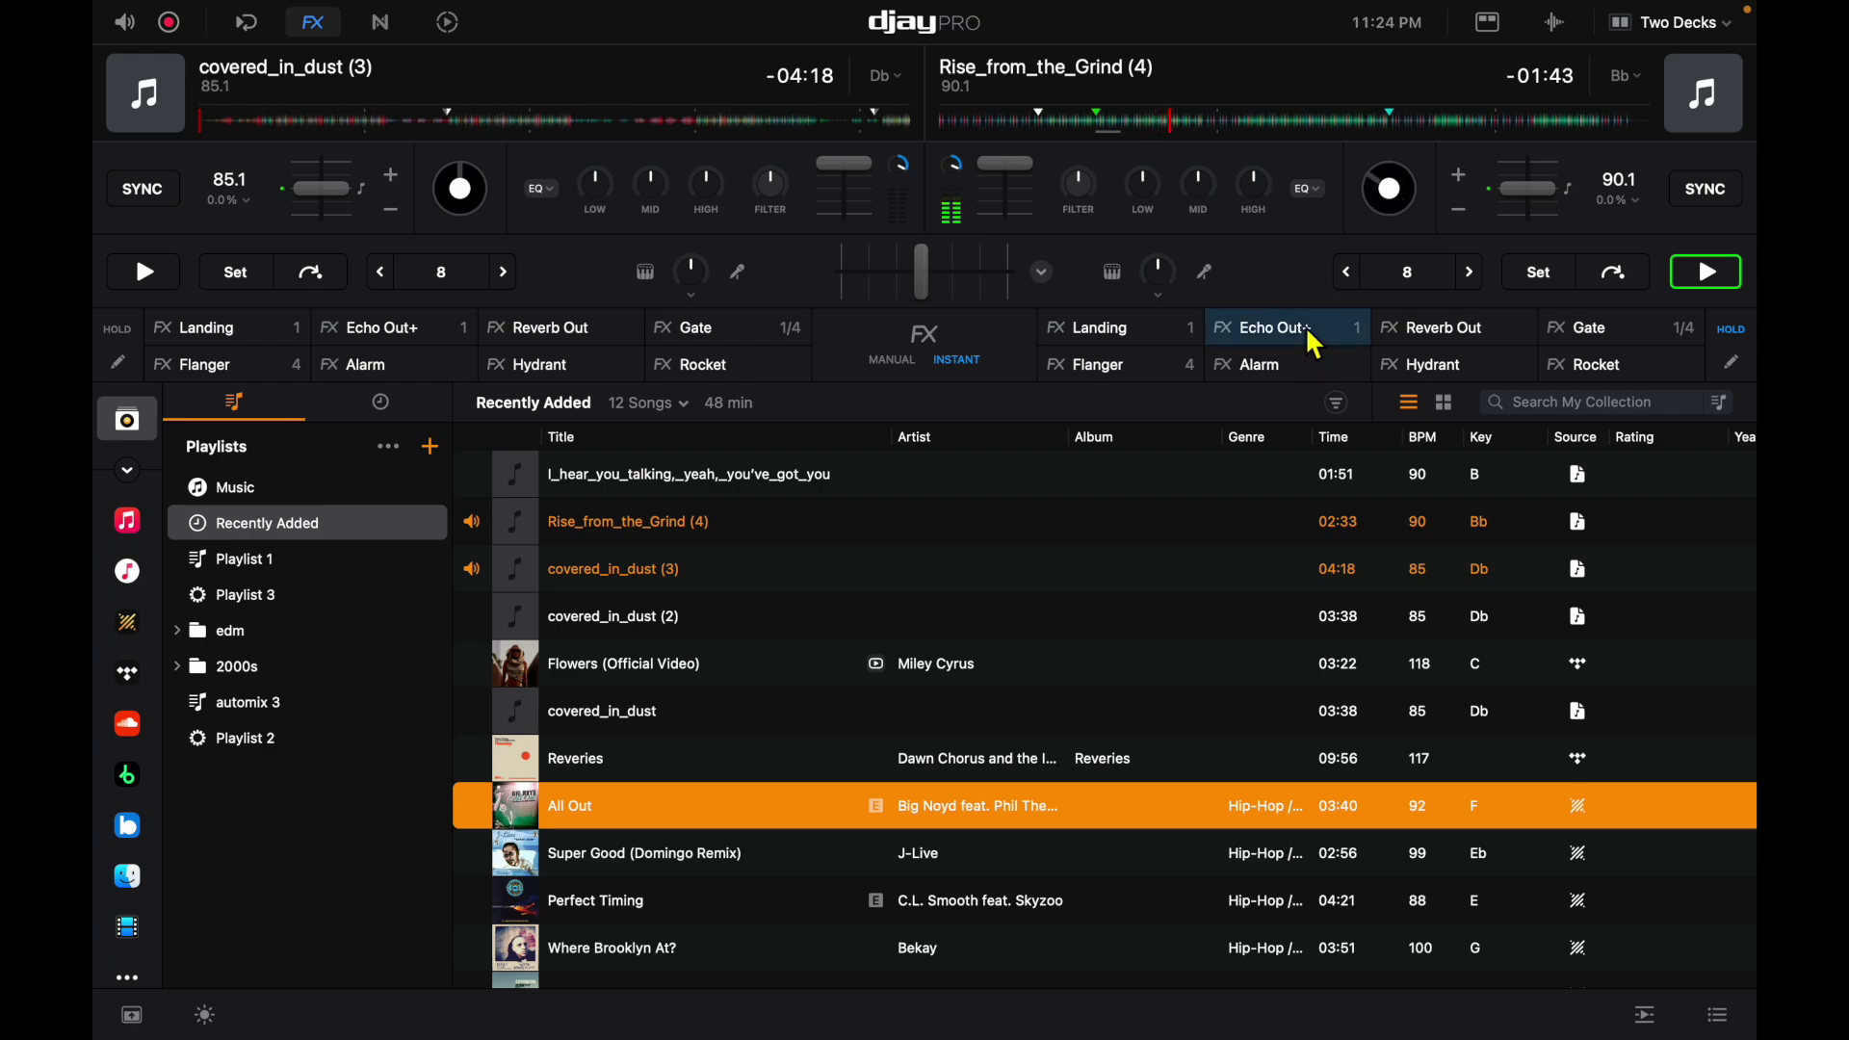
click(1314, 342)
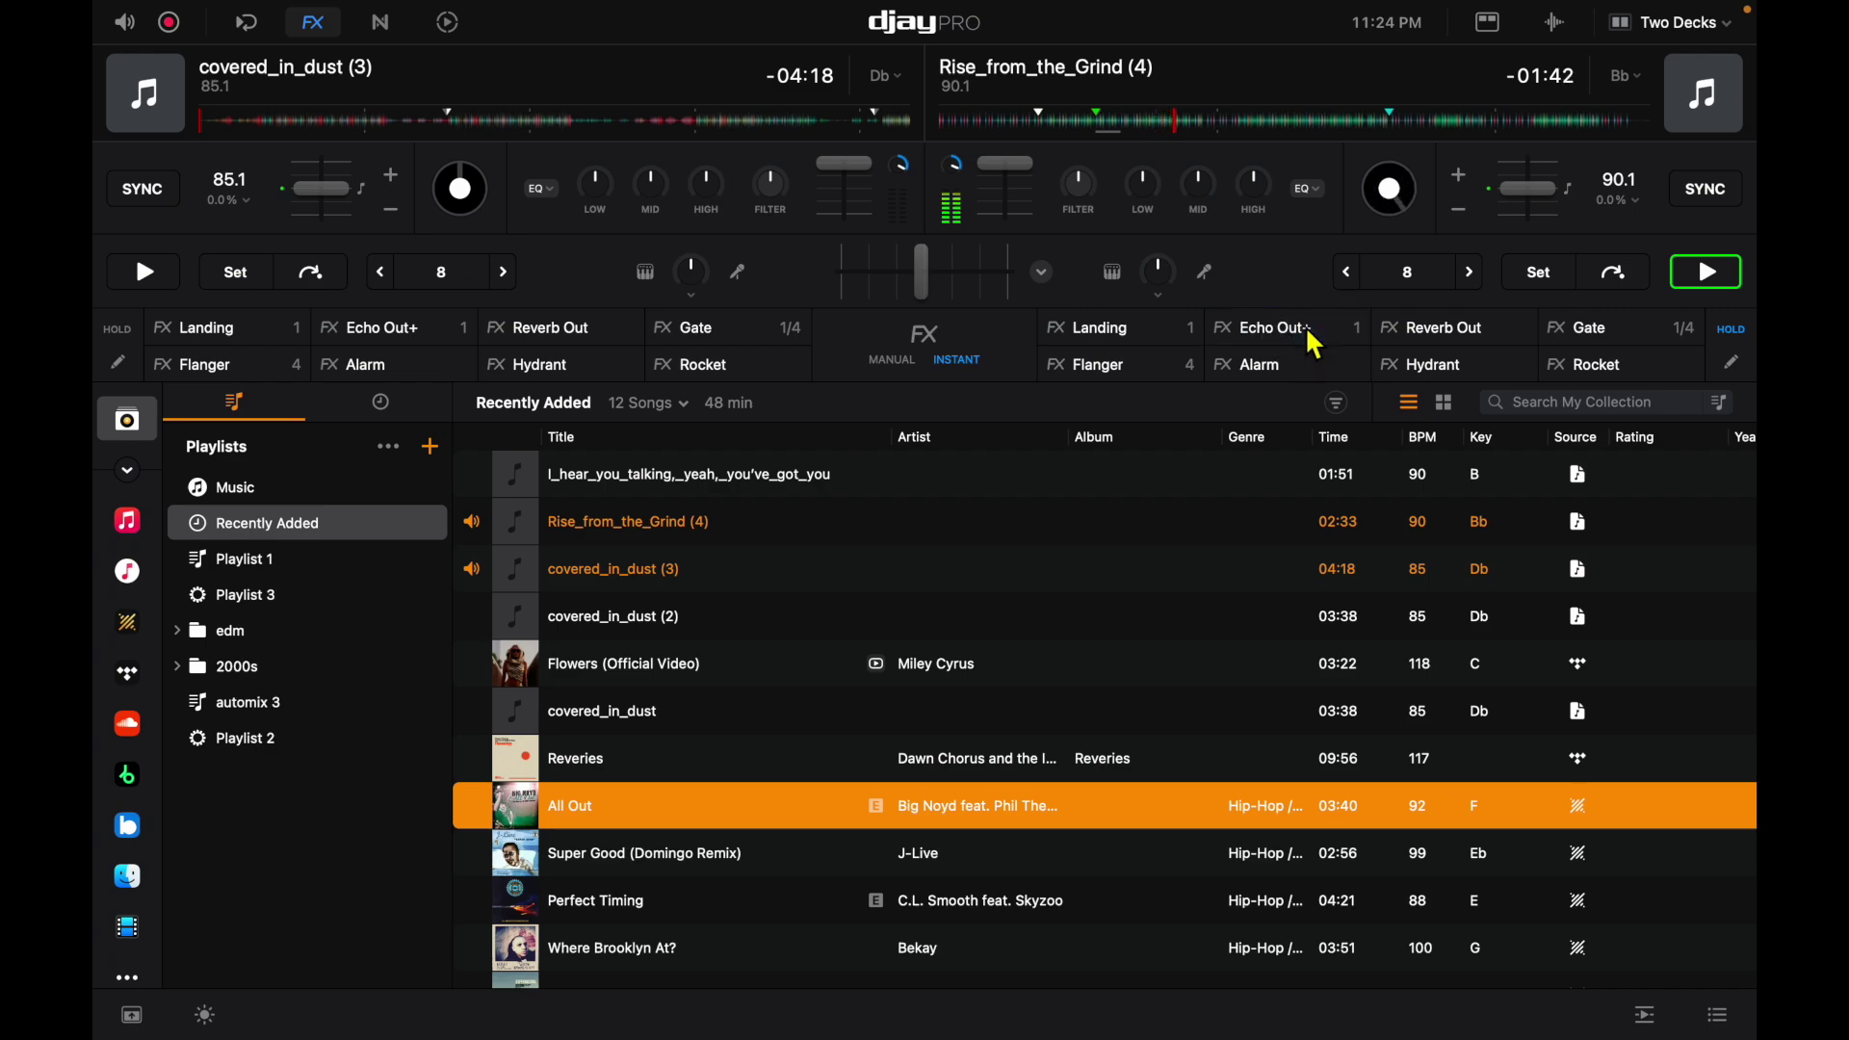
click(1451, 340)
click(1456, 351)
click(1459, 339)
click(1441, 366)
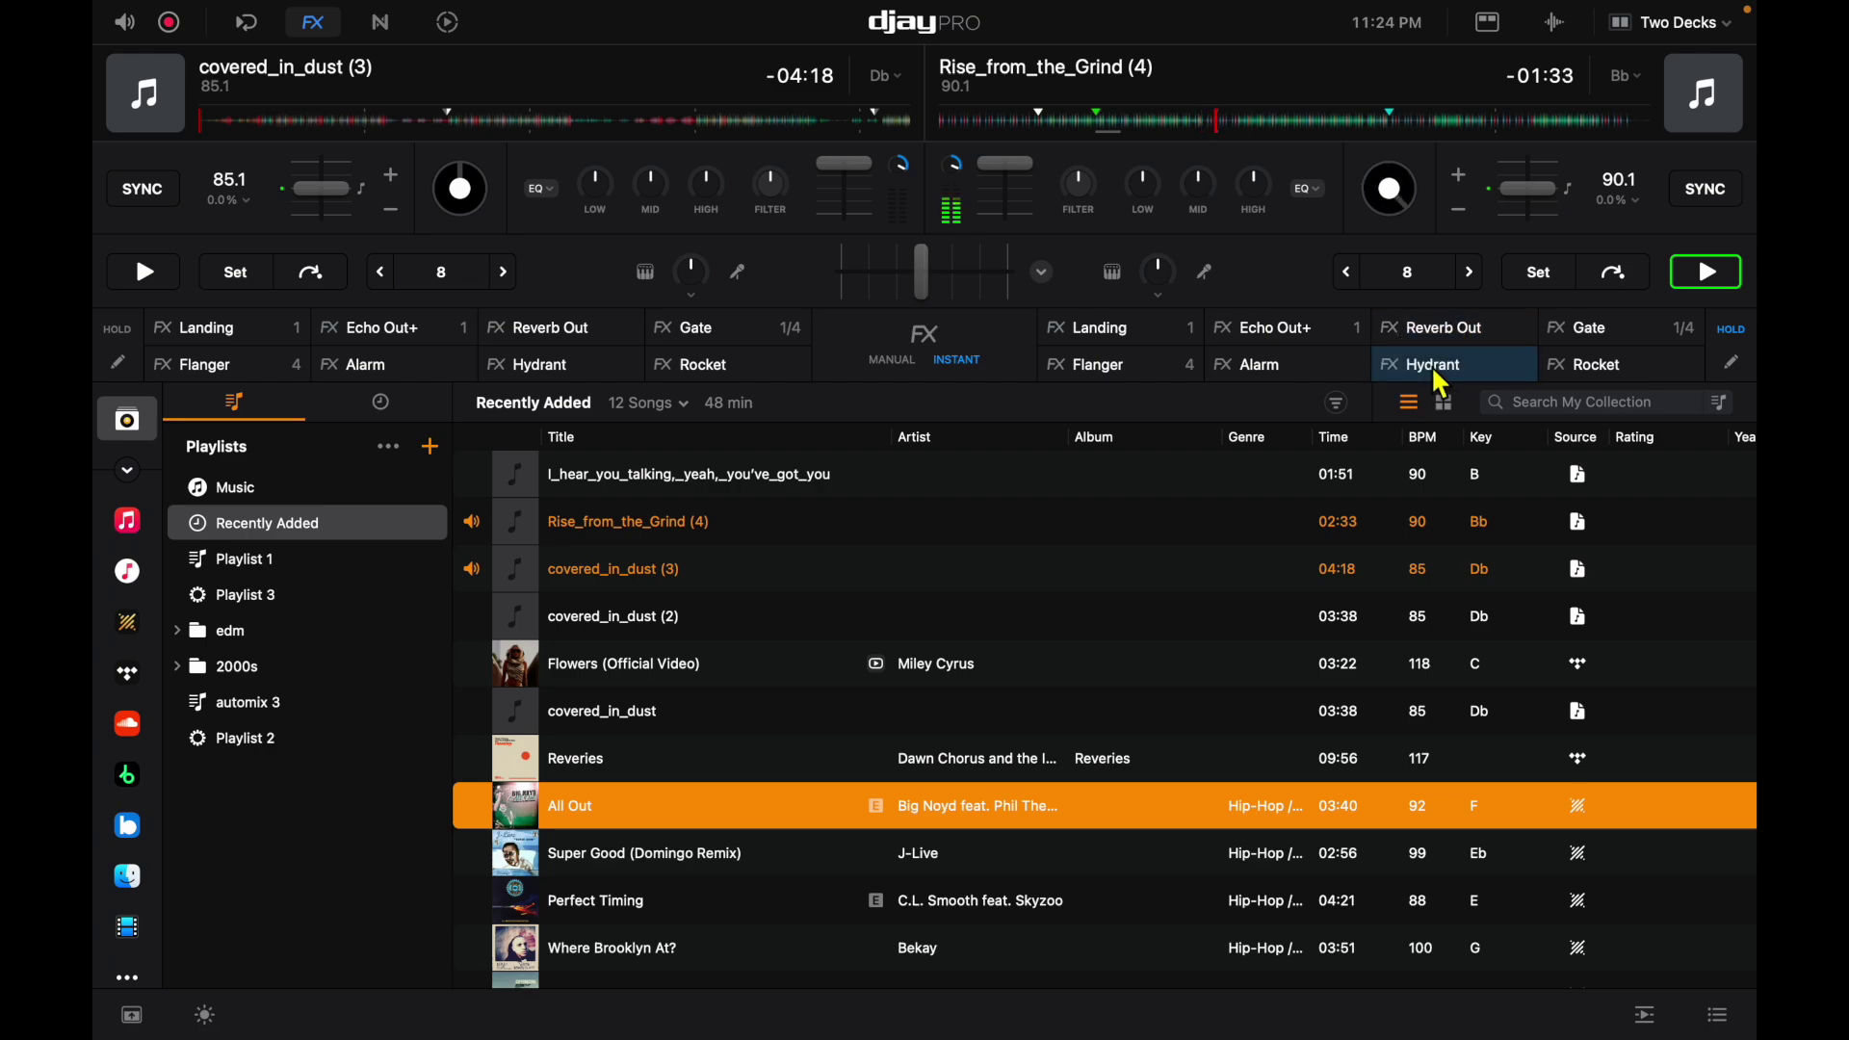
Retrigger Gate several times, try Rocket twice, then switch to Alarm
click(1596, 342)
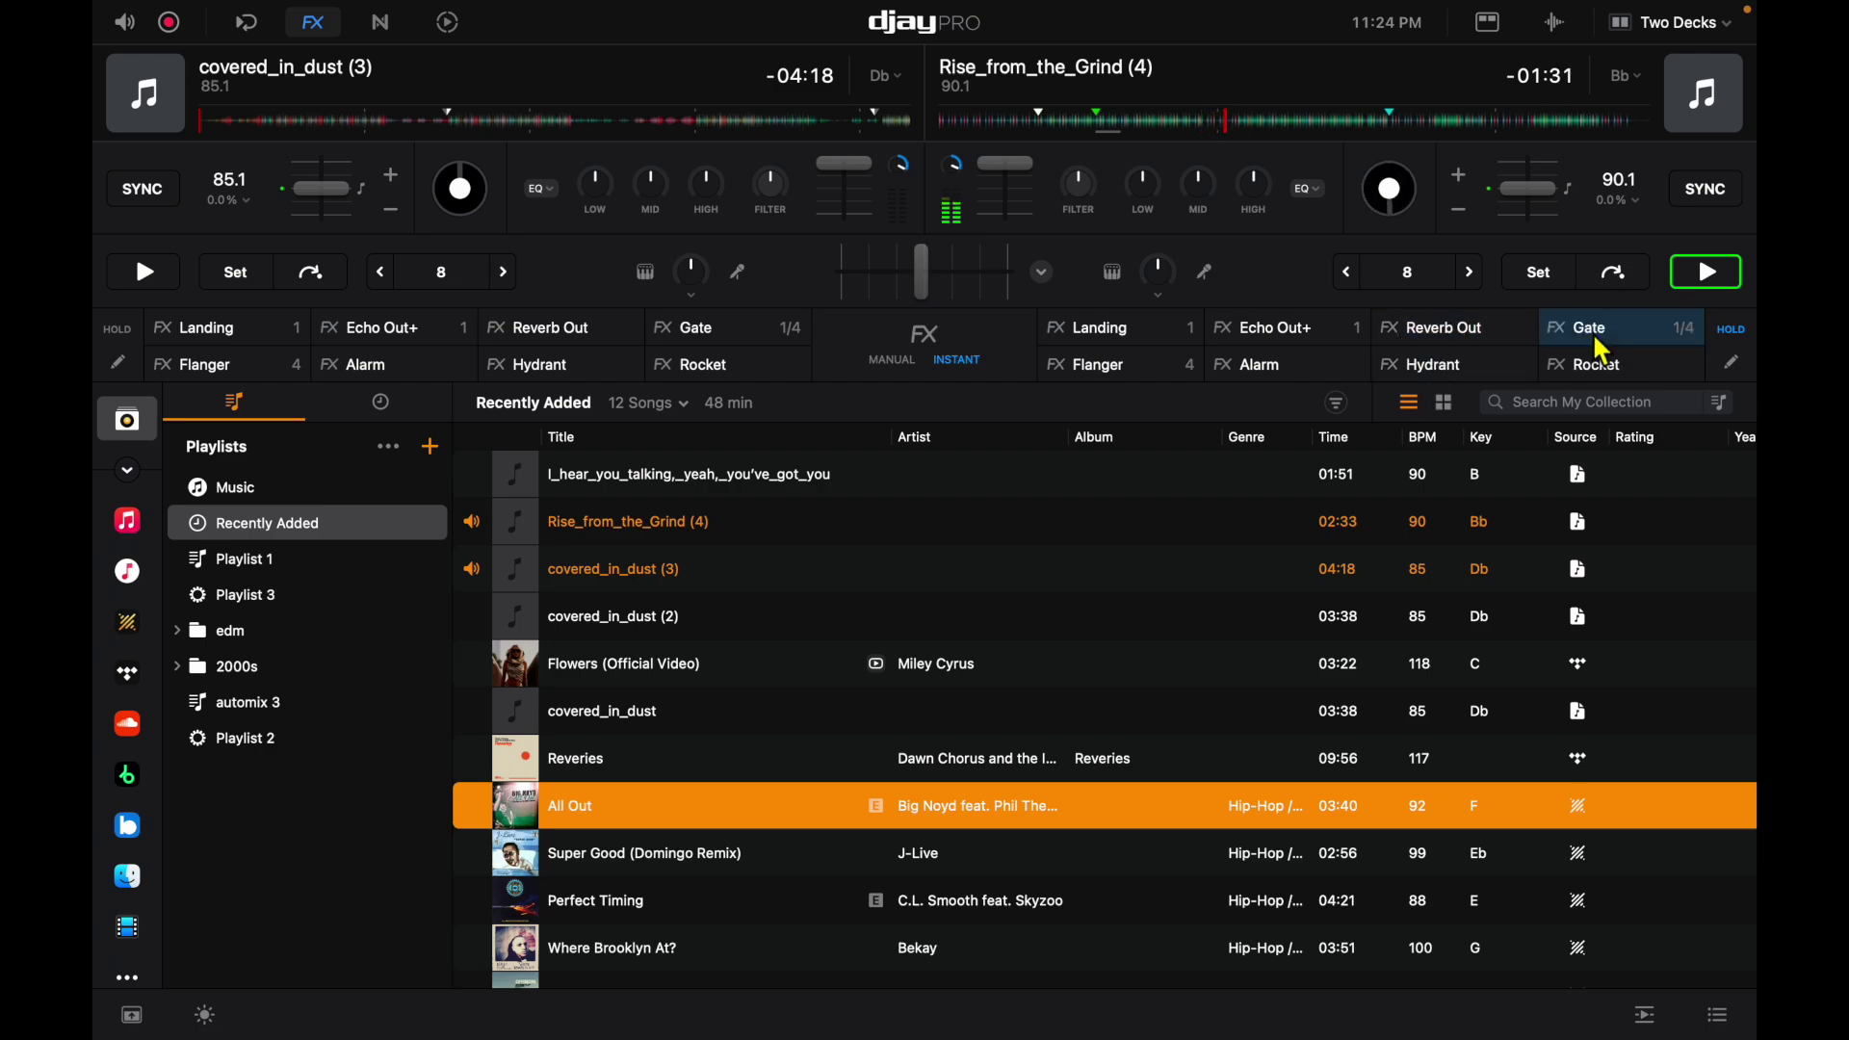
click(1604, 333)
click(1603, 337)
click(1603, 337)
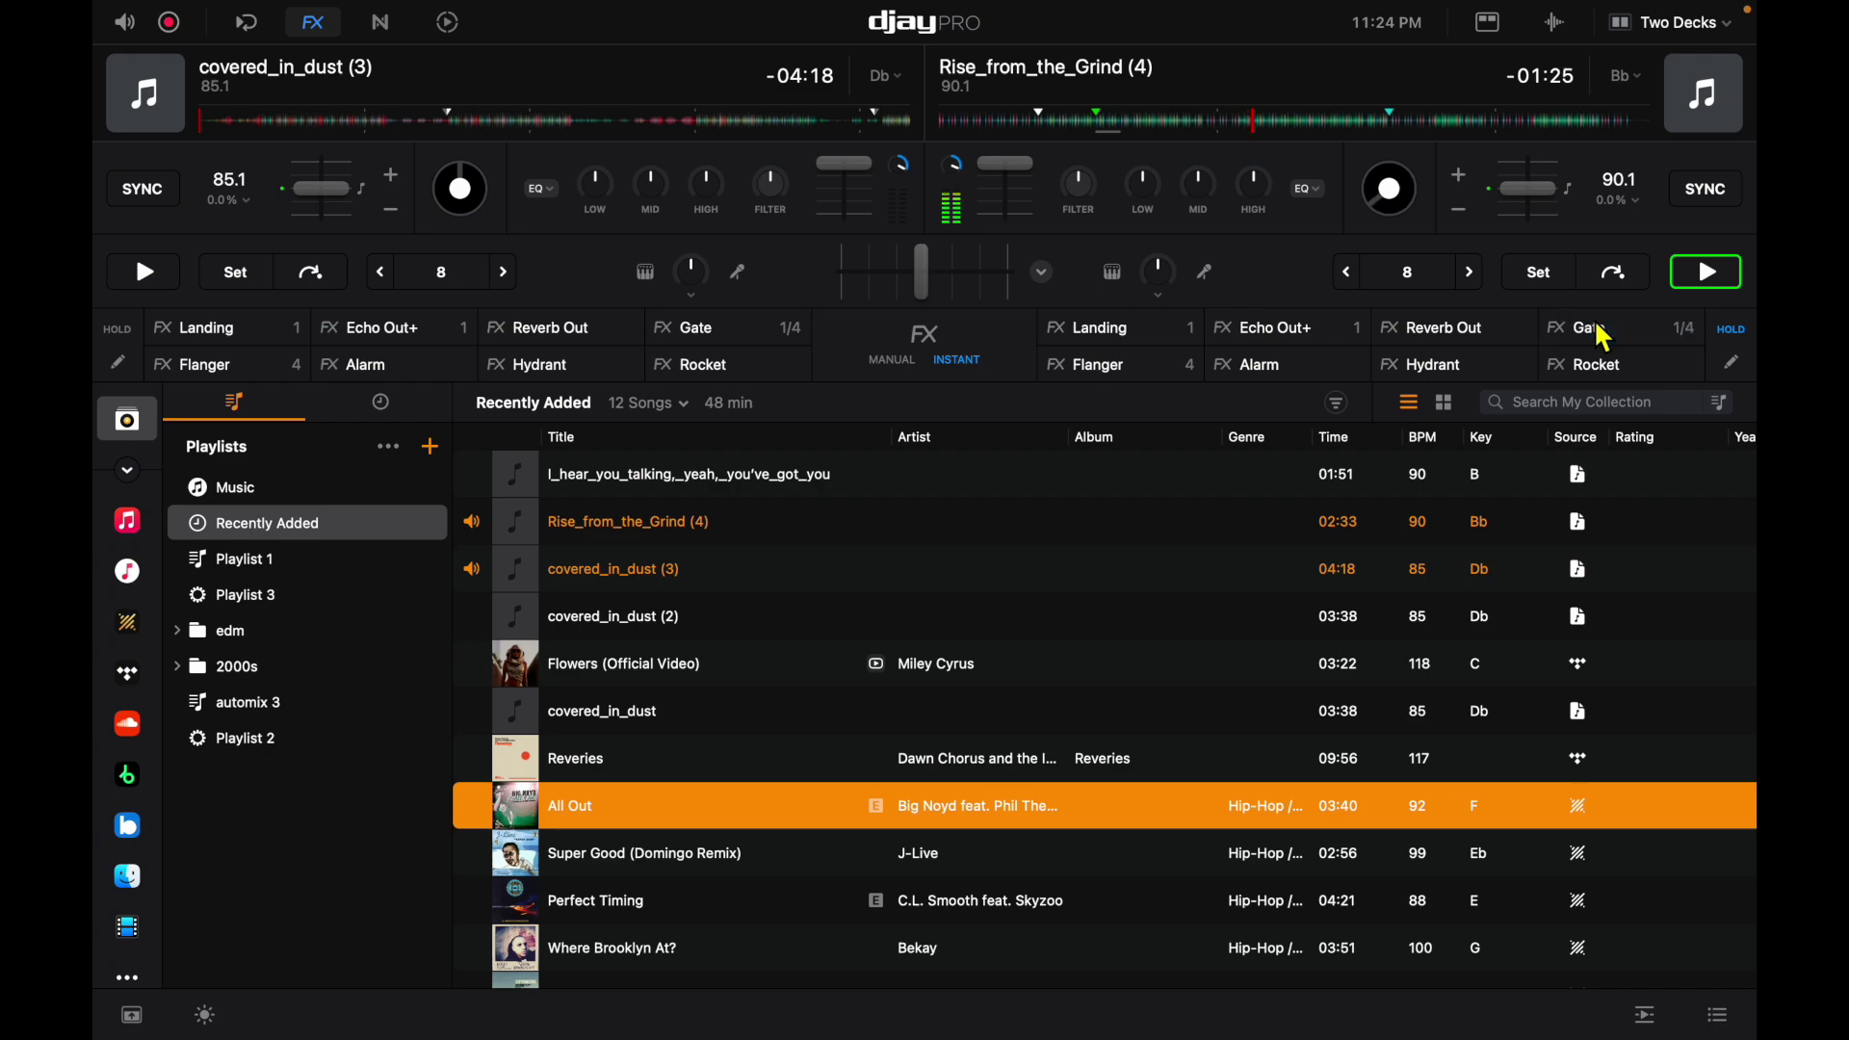
click(1603, 337)
click(1605, 373)
click(1595, 364)
click(1291, 364)
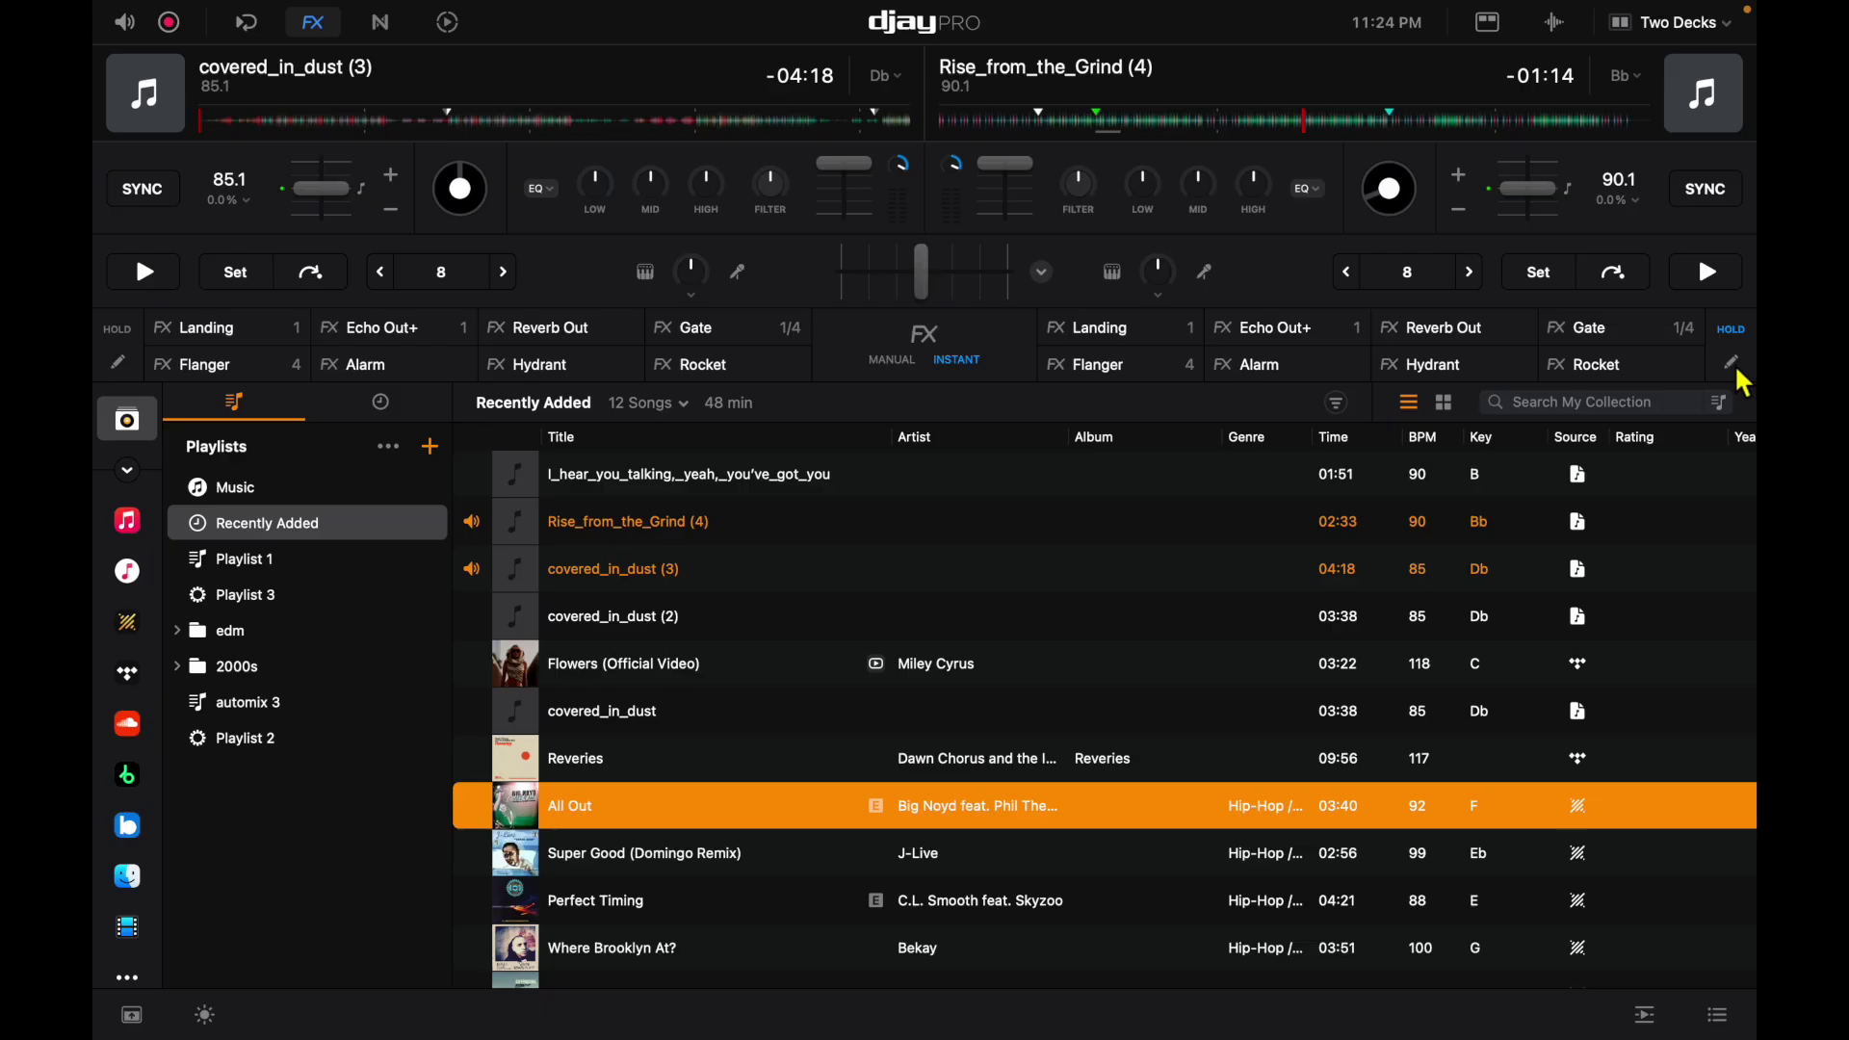
Replace the right deck's Landing instant effect slot with Clapifyer
click(1734, 367)
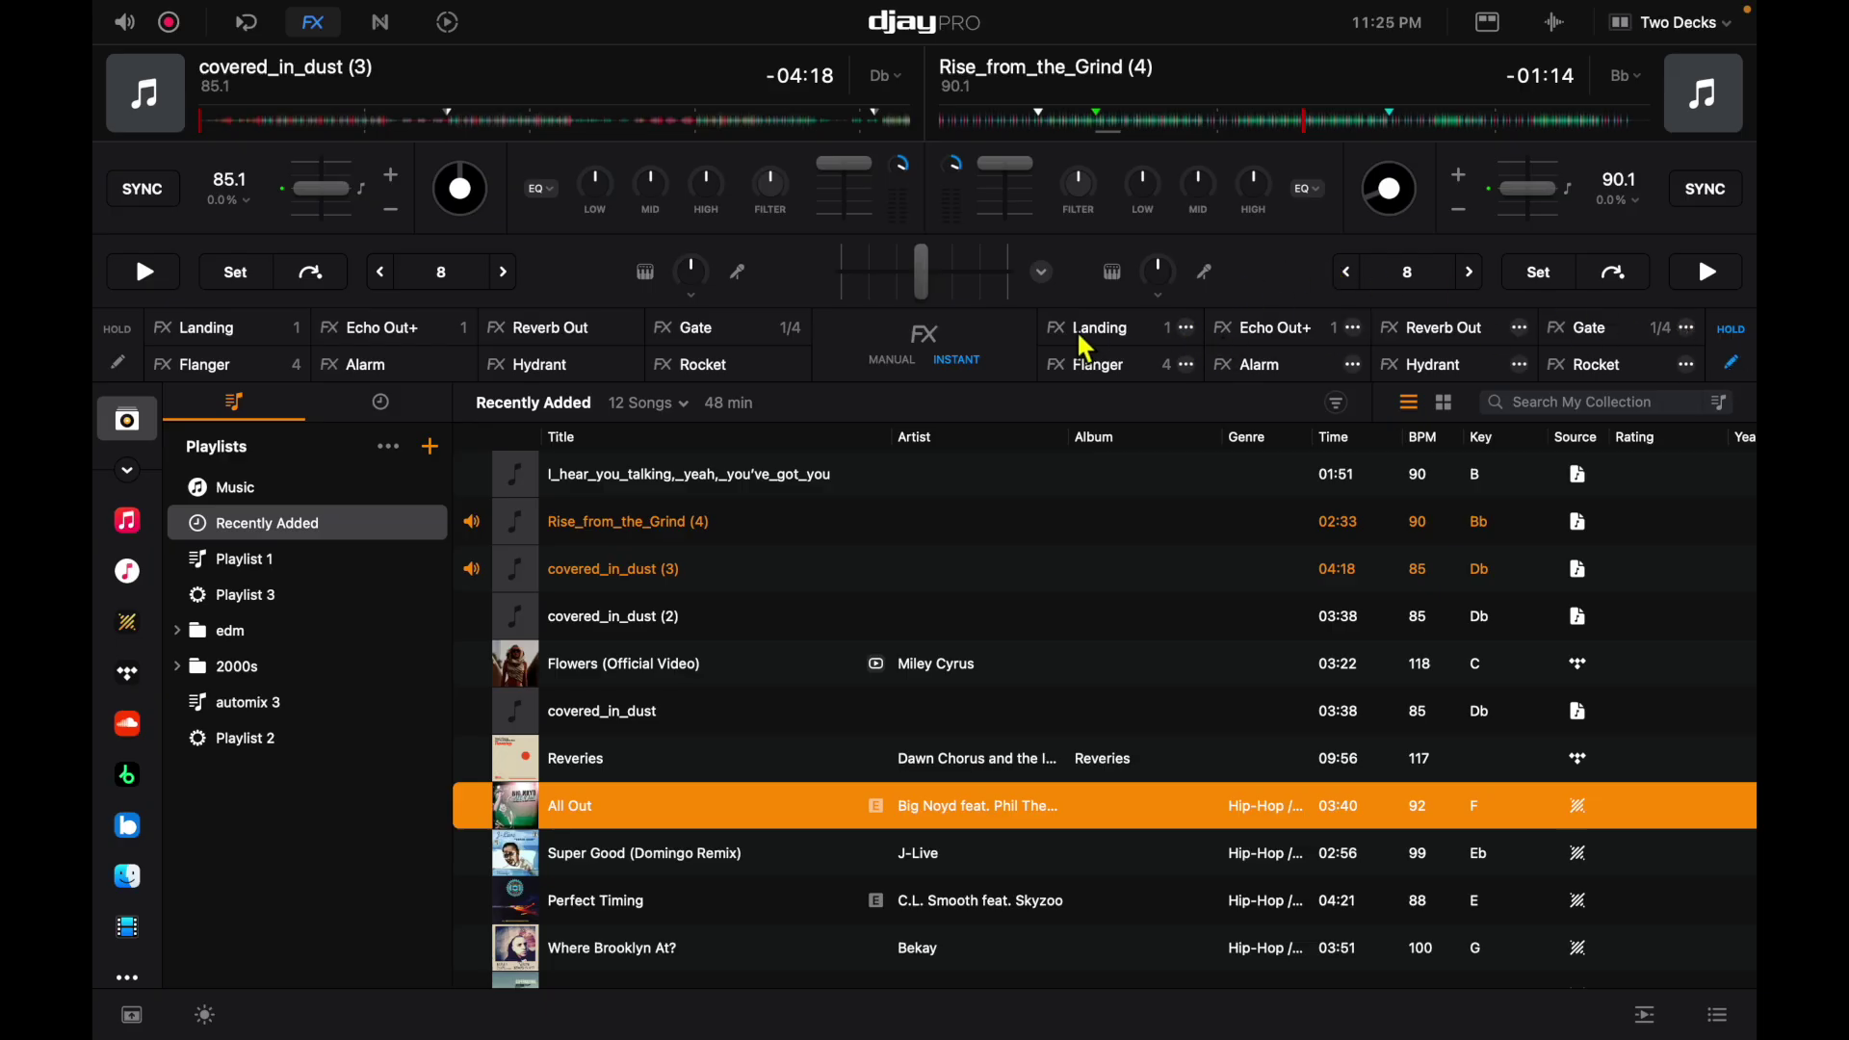
click(1192, 333)
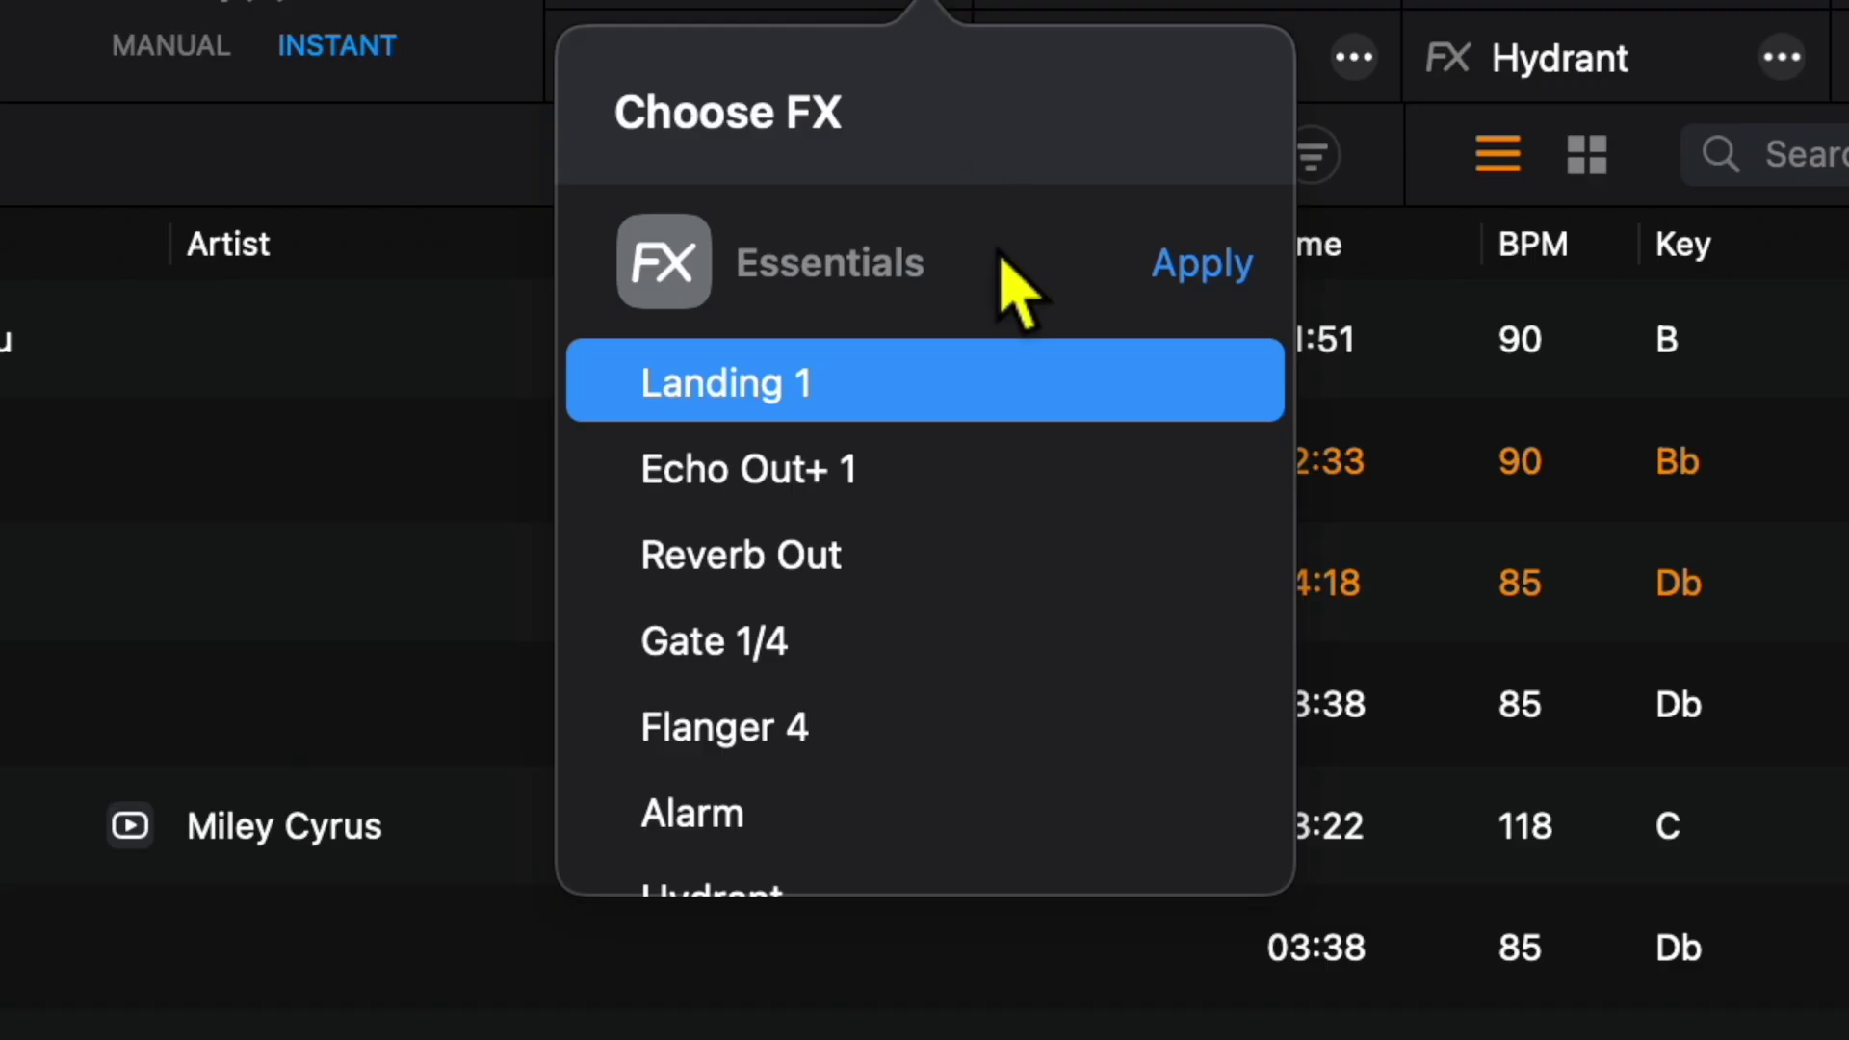
scroll(1215, 580, down, 2)
scroll(983, 665, down, 8)
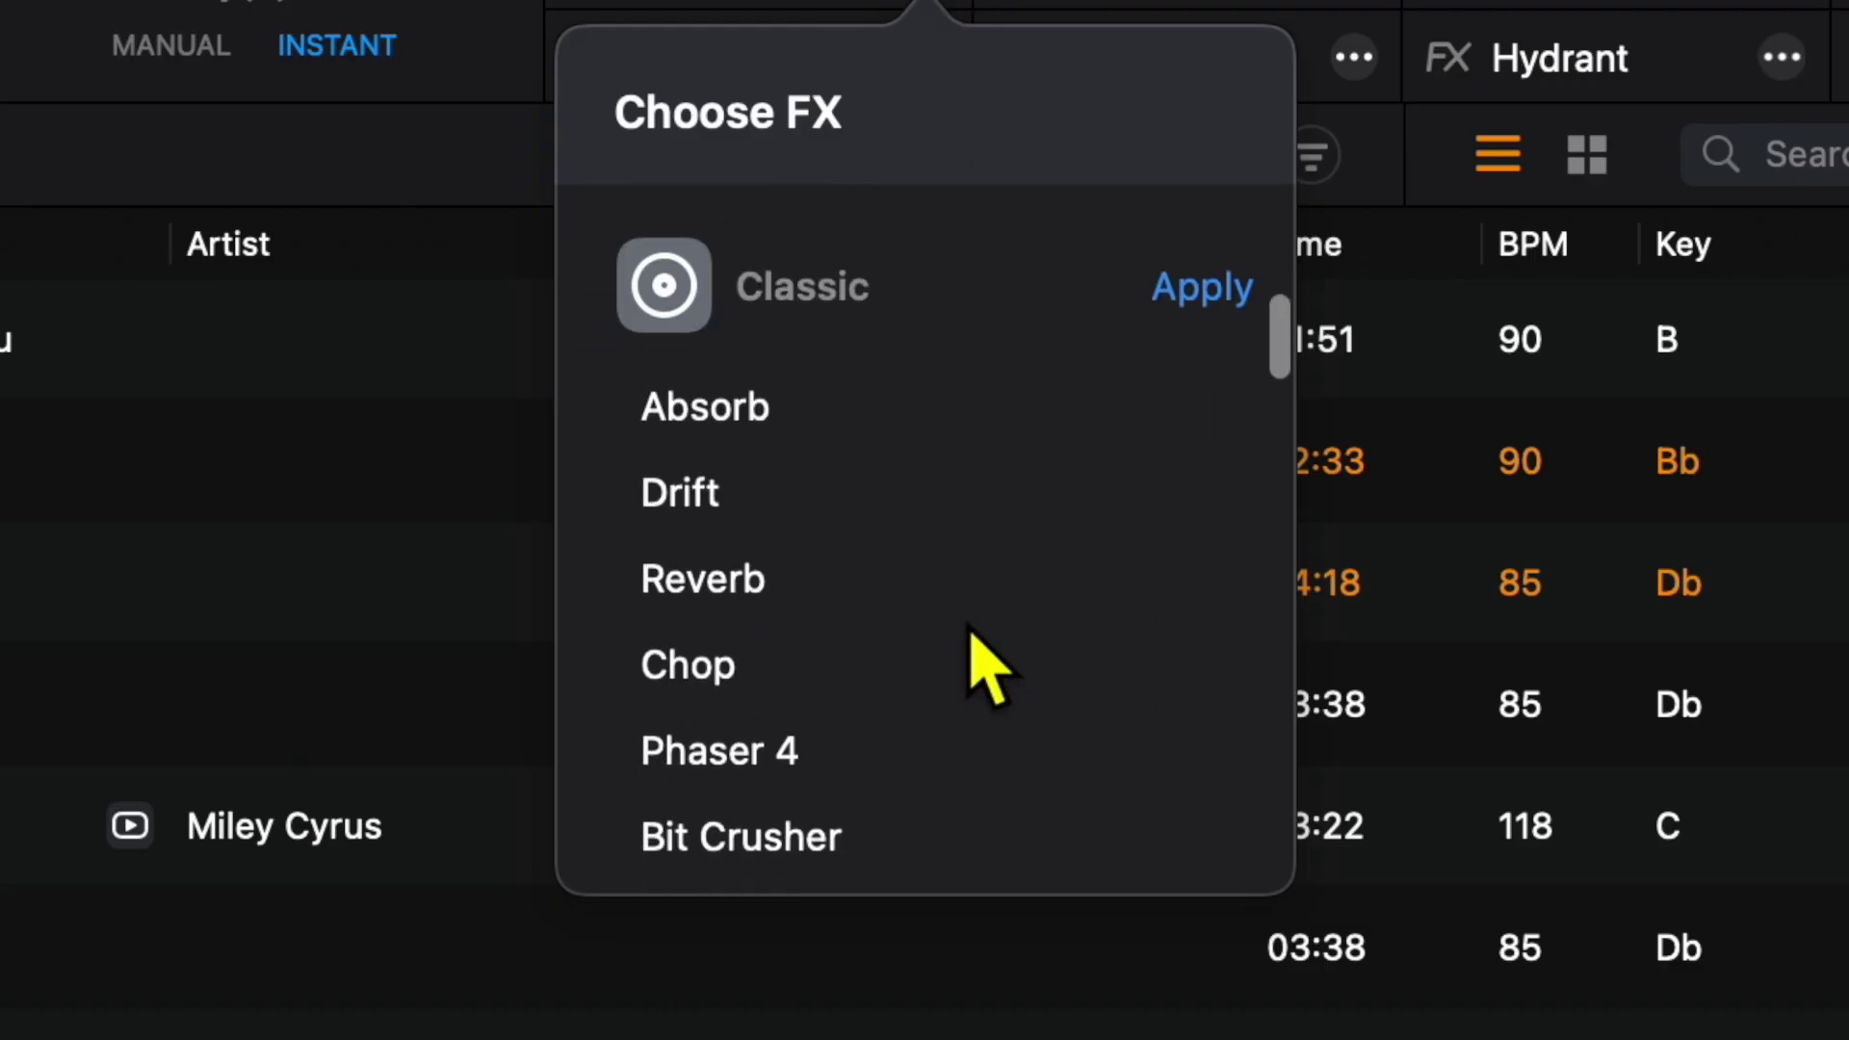
scroll(972, 636, down, 10)
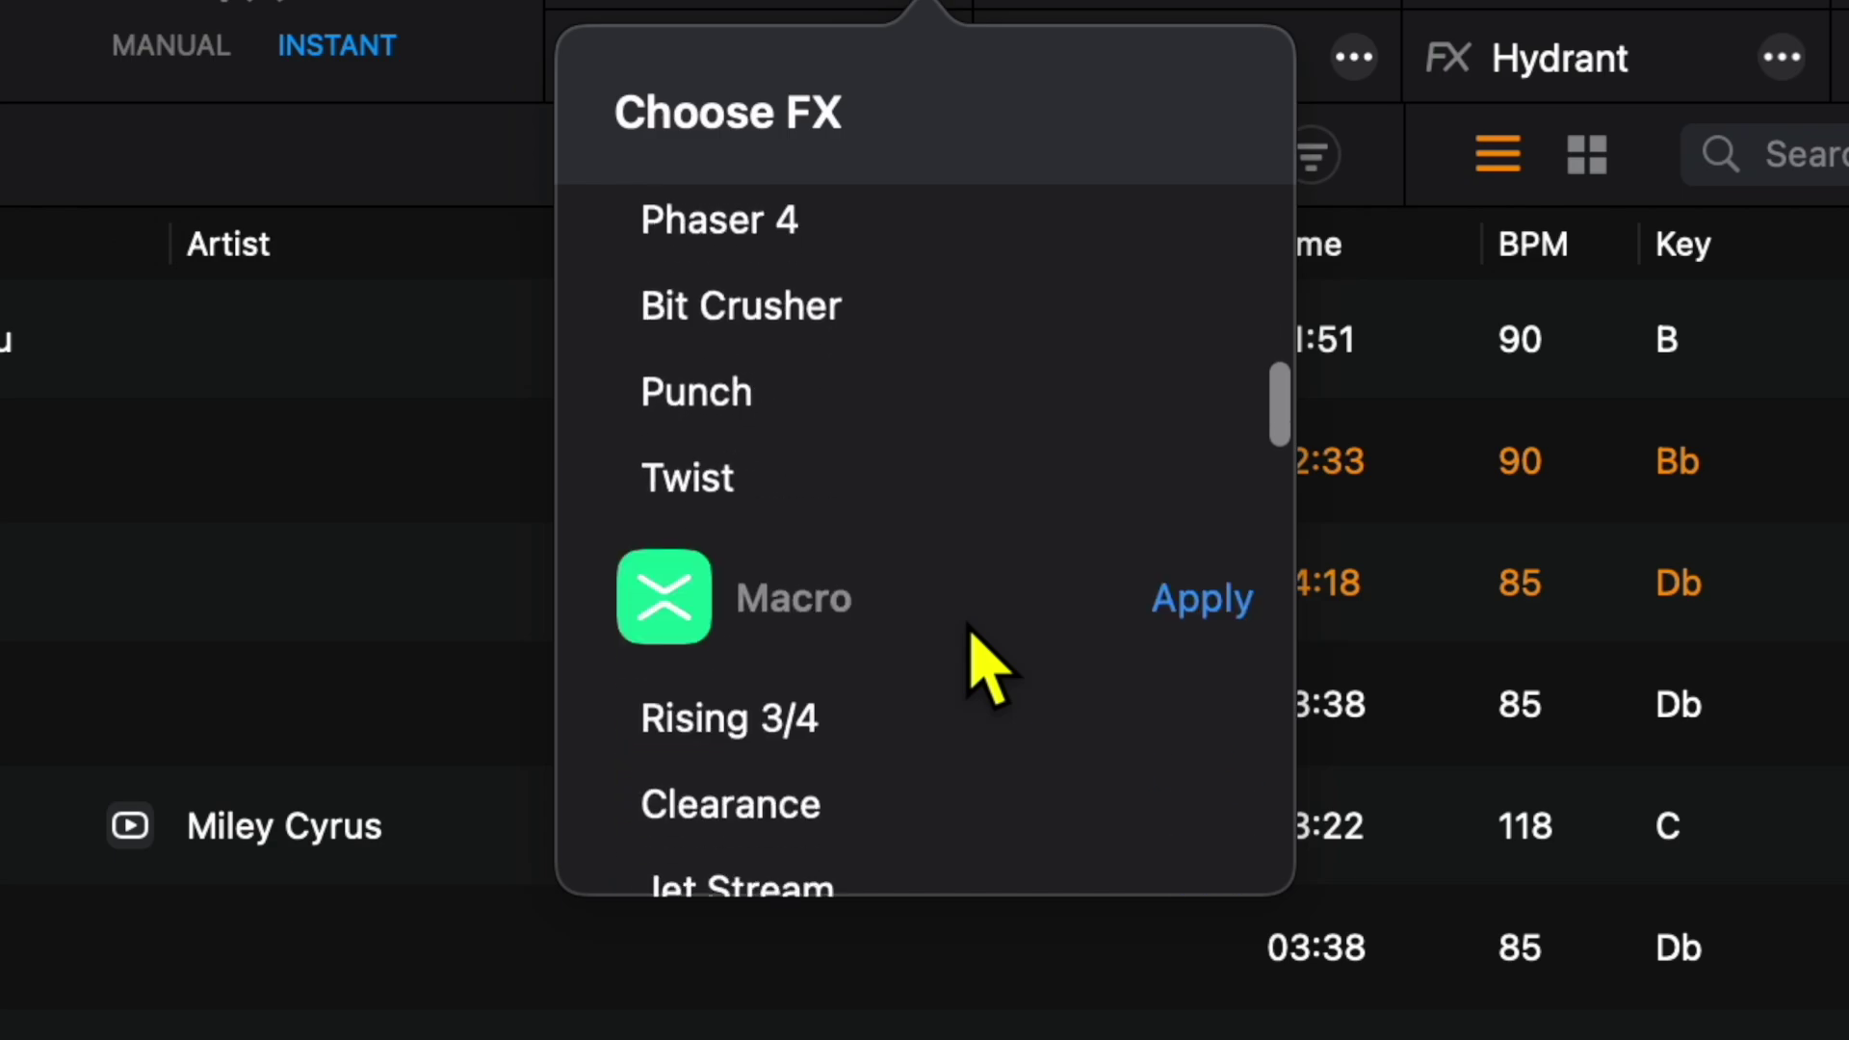
scroll(973, 635, down, 10)
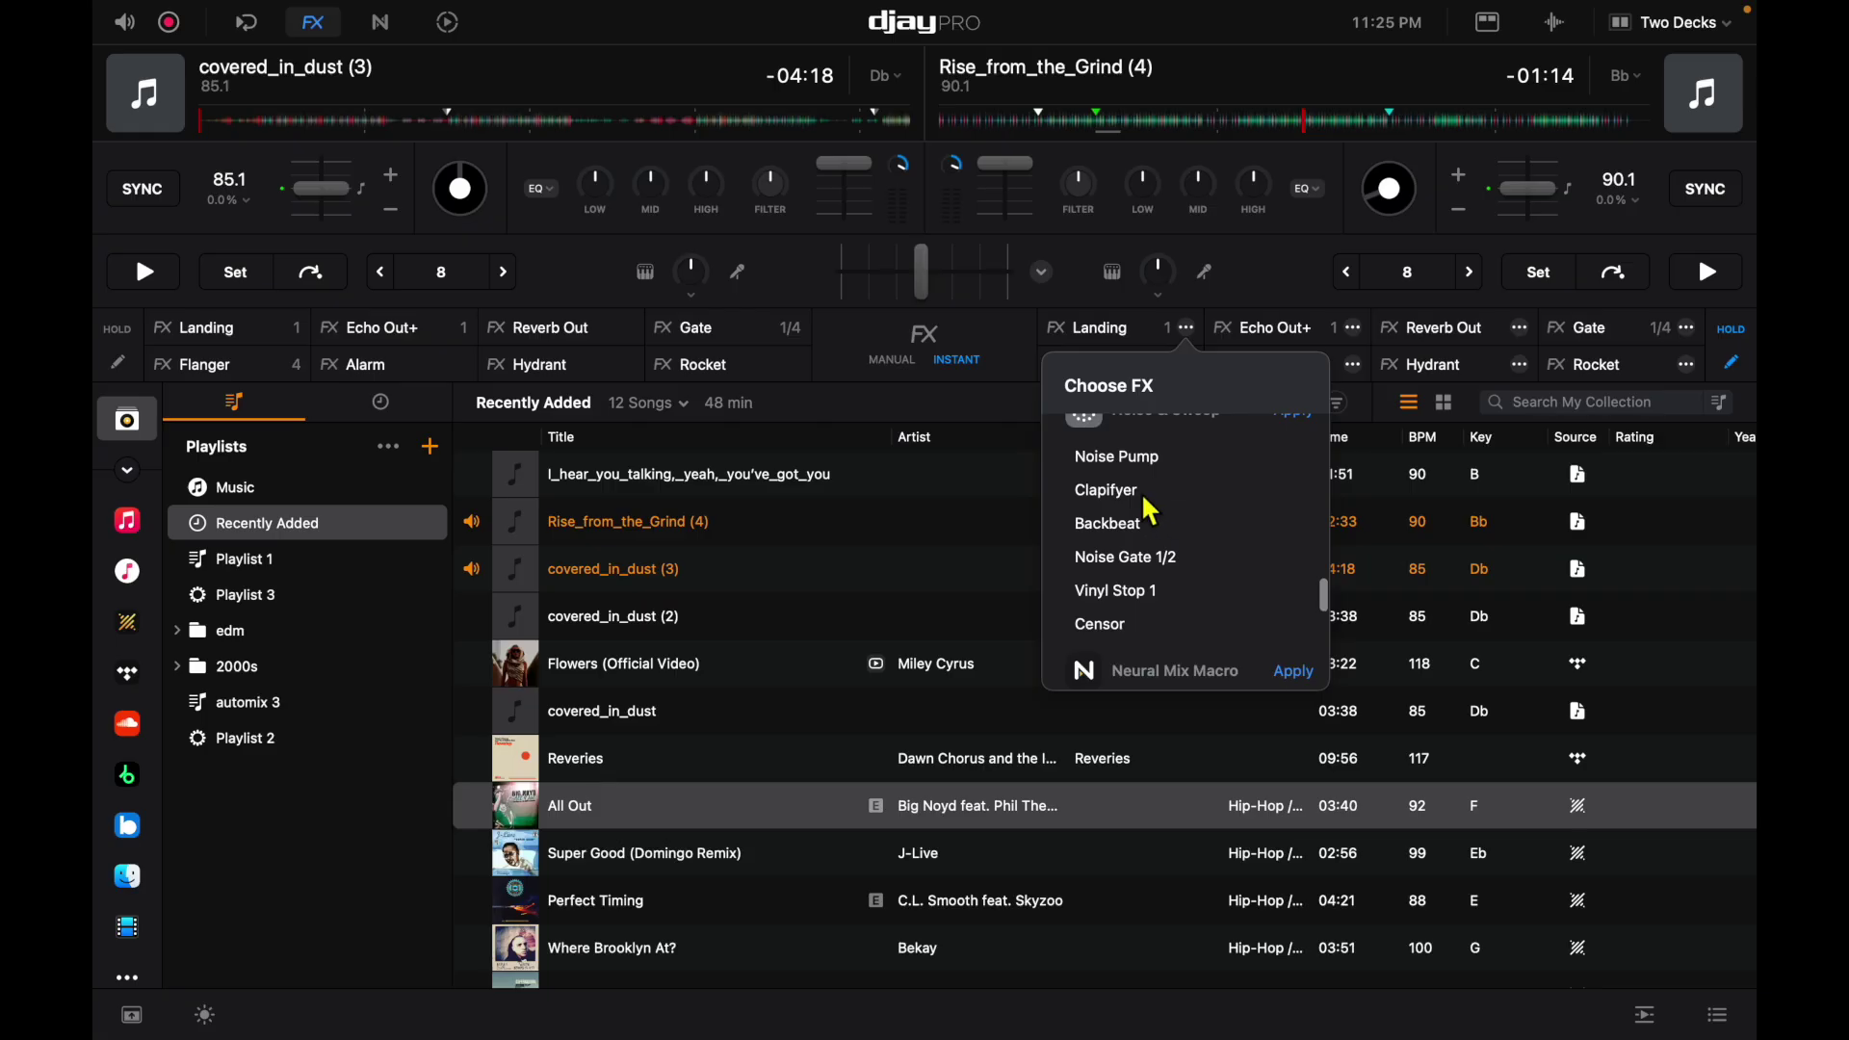
click(1147, 499)
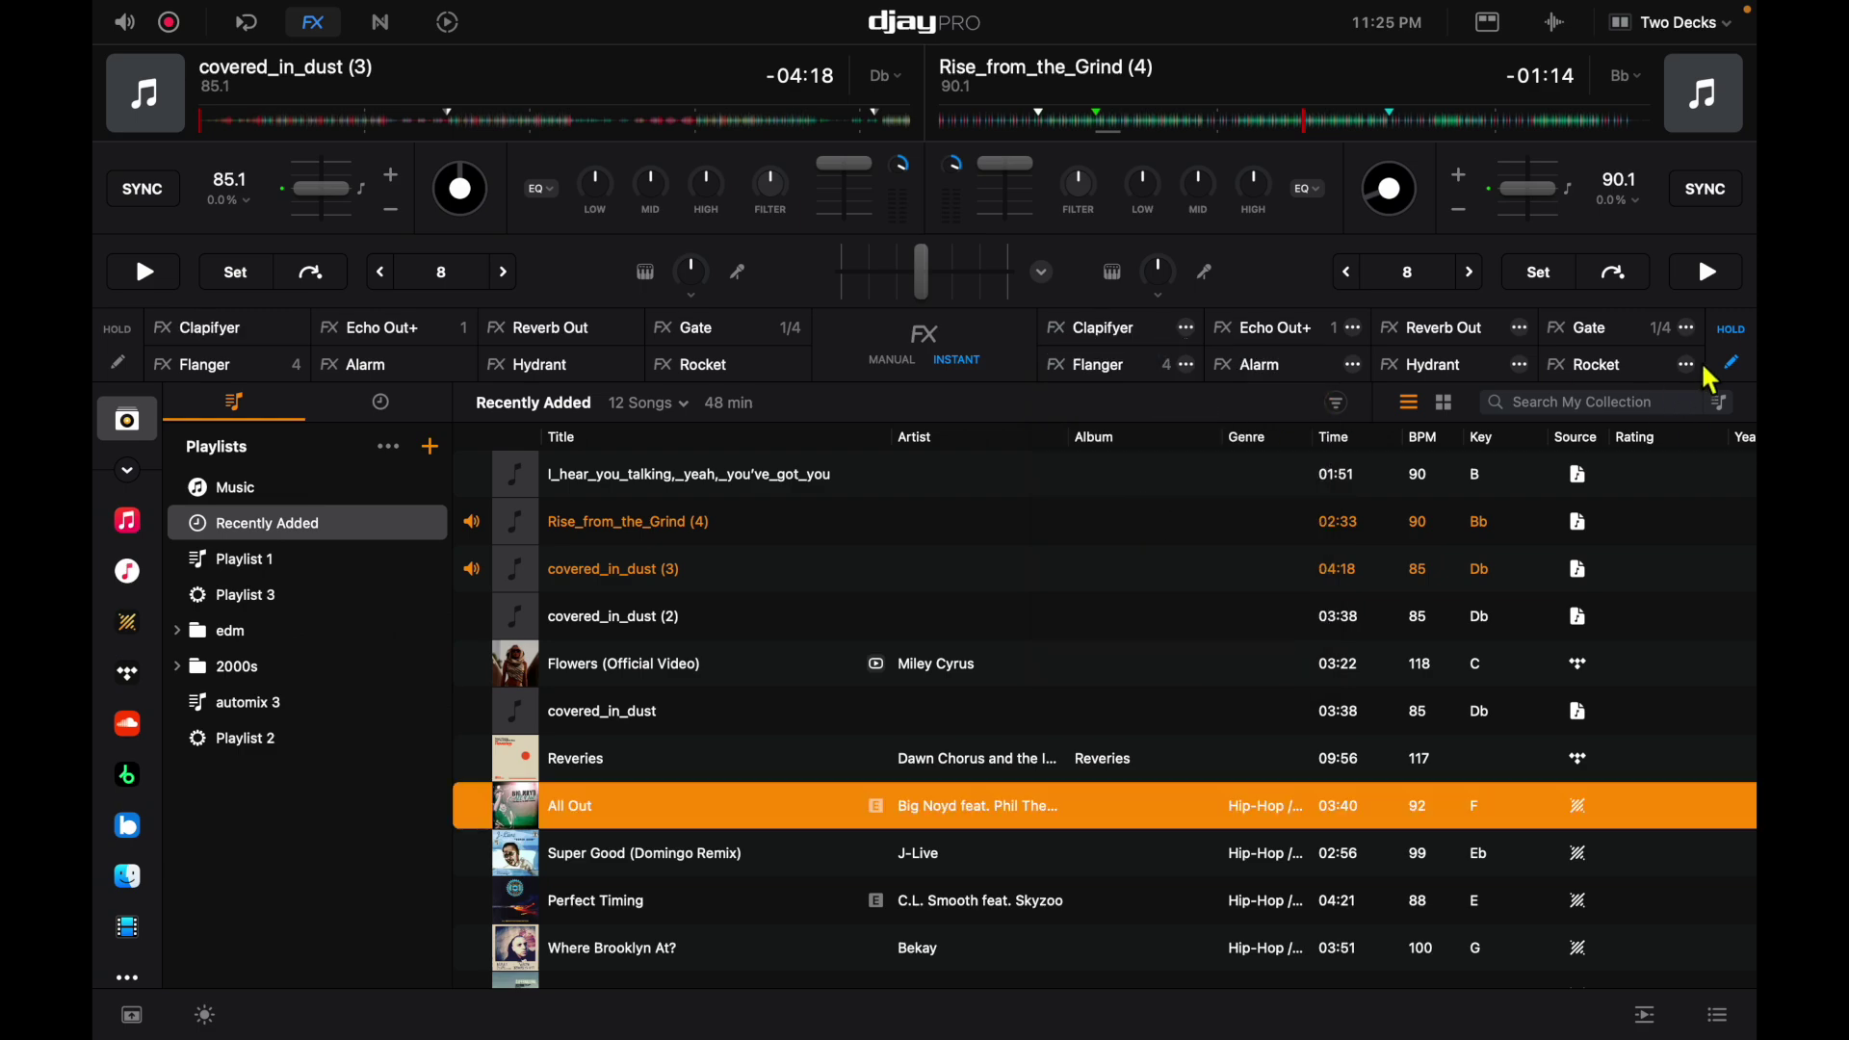
Start the right deck playing, close the effect chooser and show the instant effects grid
click(1708, 273)
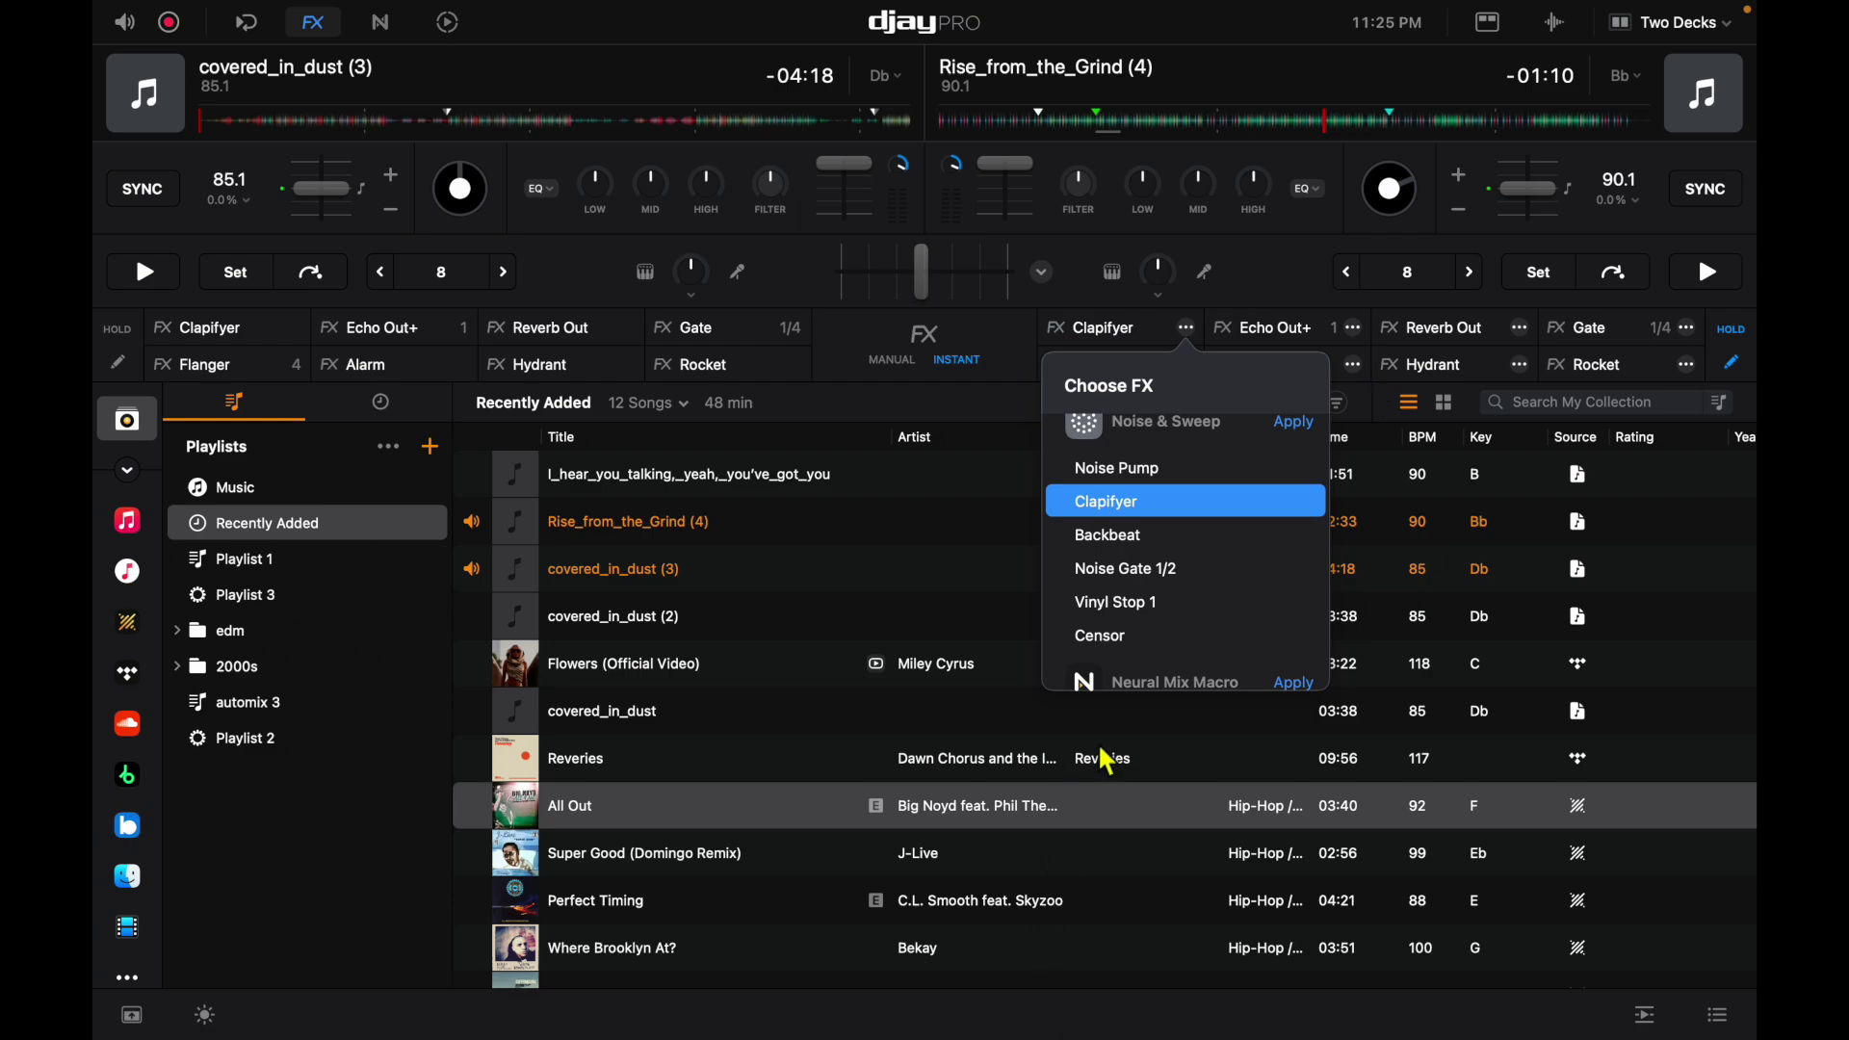
click(1316, 310)
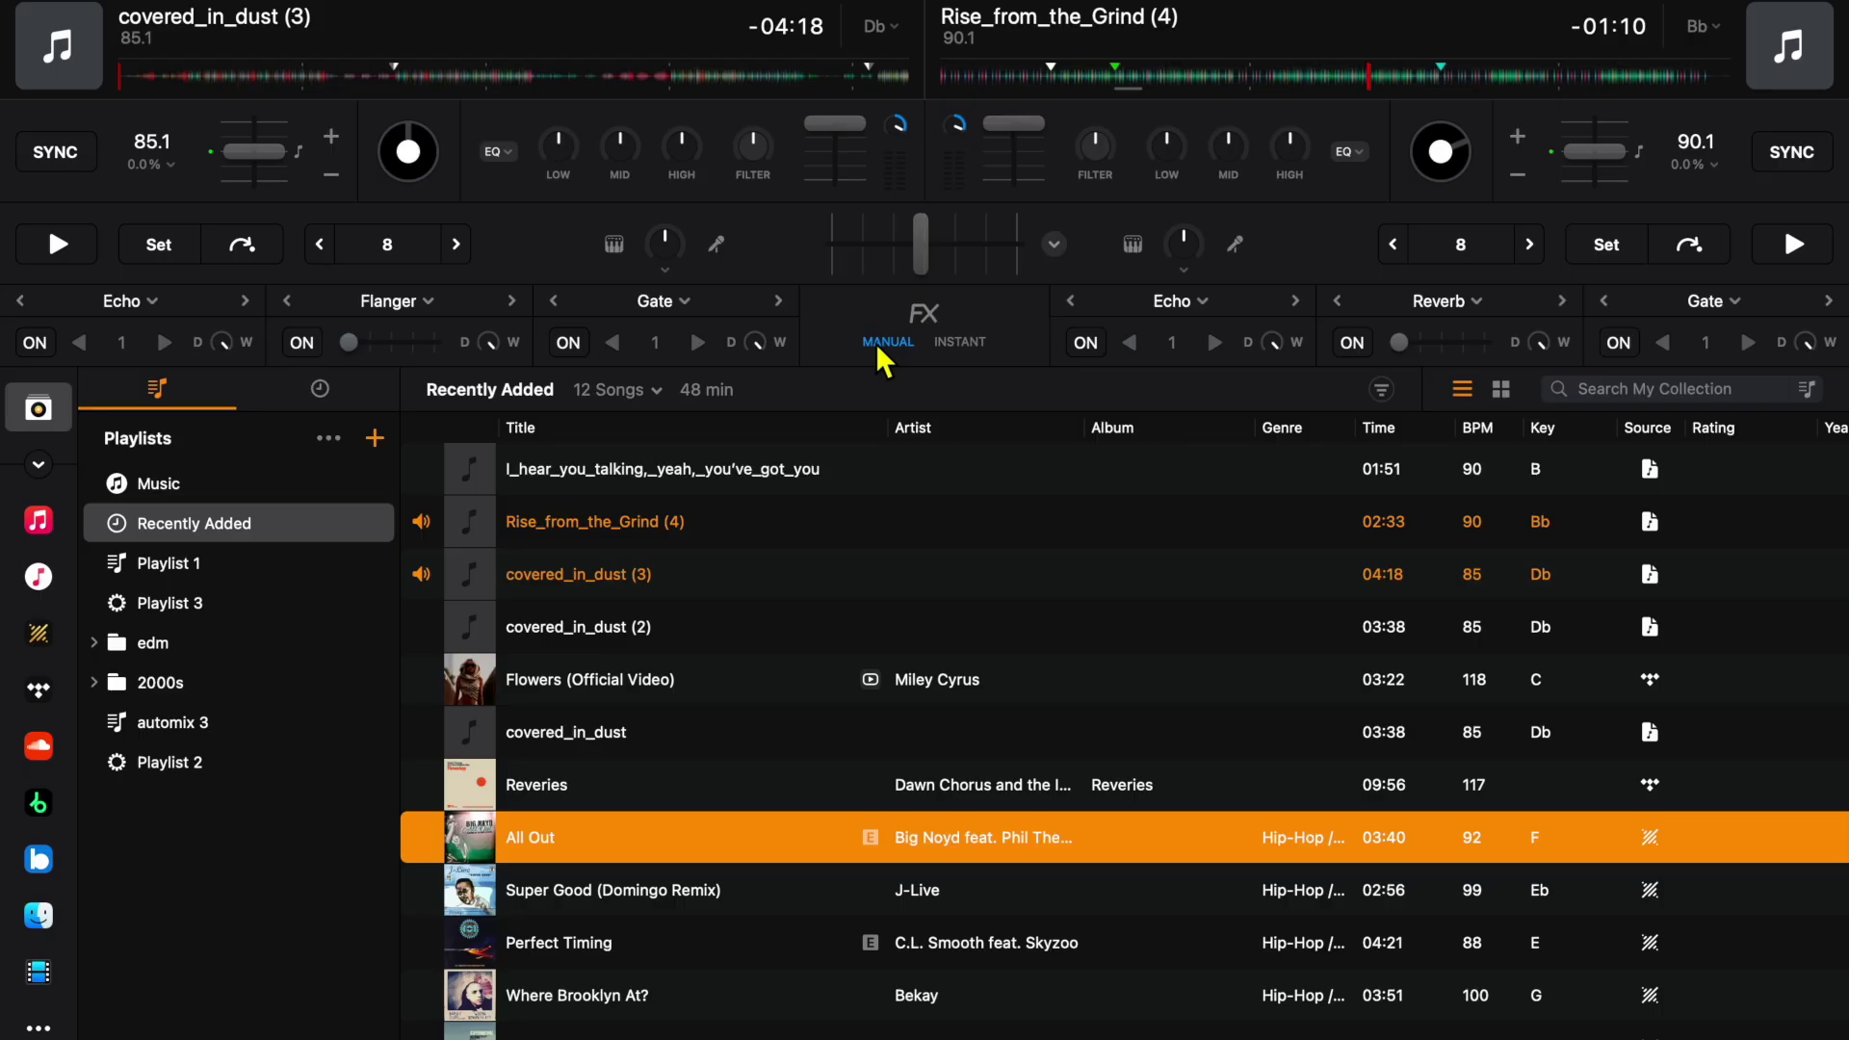
click(960, 343)
Toggle between instant and manual FX, leave Manual on, then enable right Echo and shorten its beat
click(887, 342)
click(960, 343)
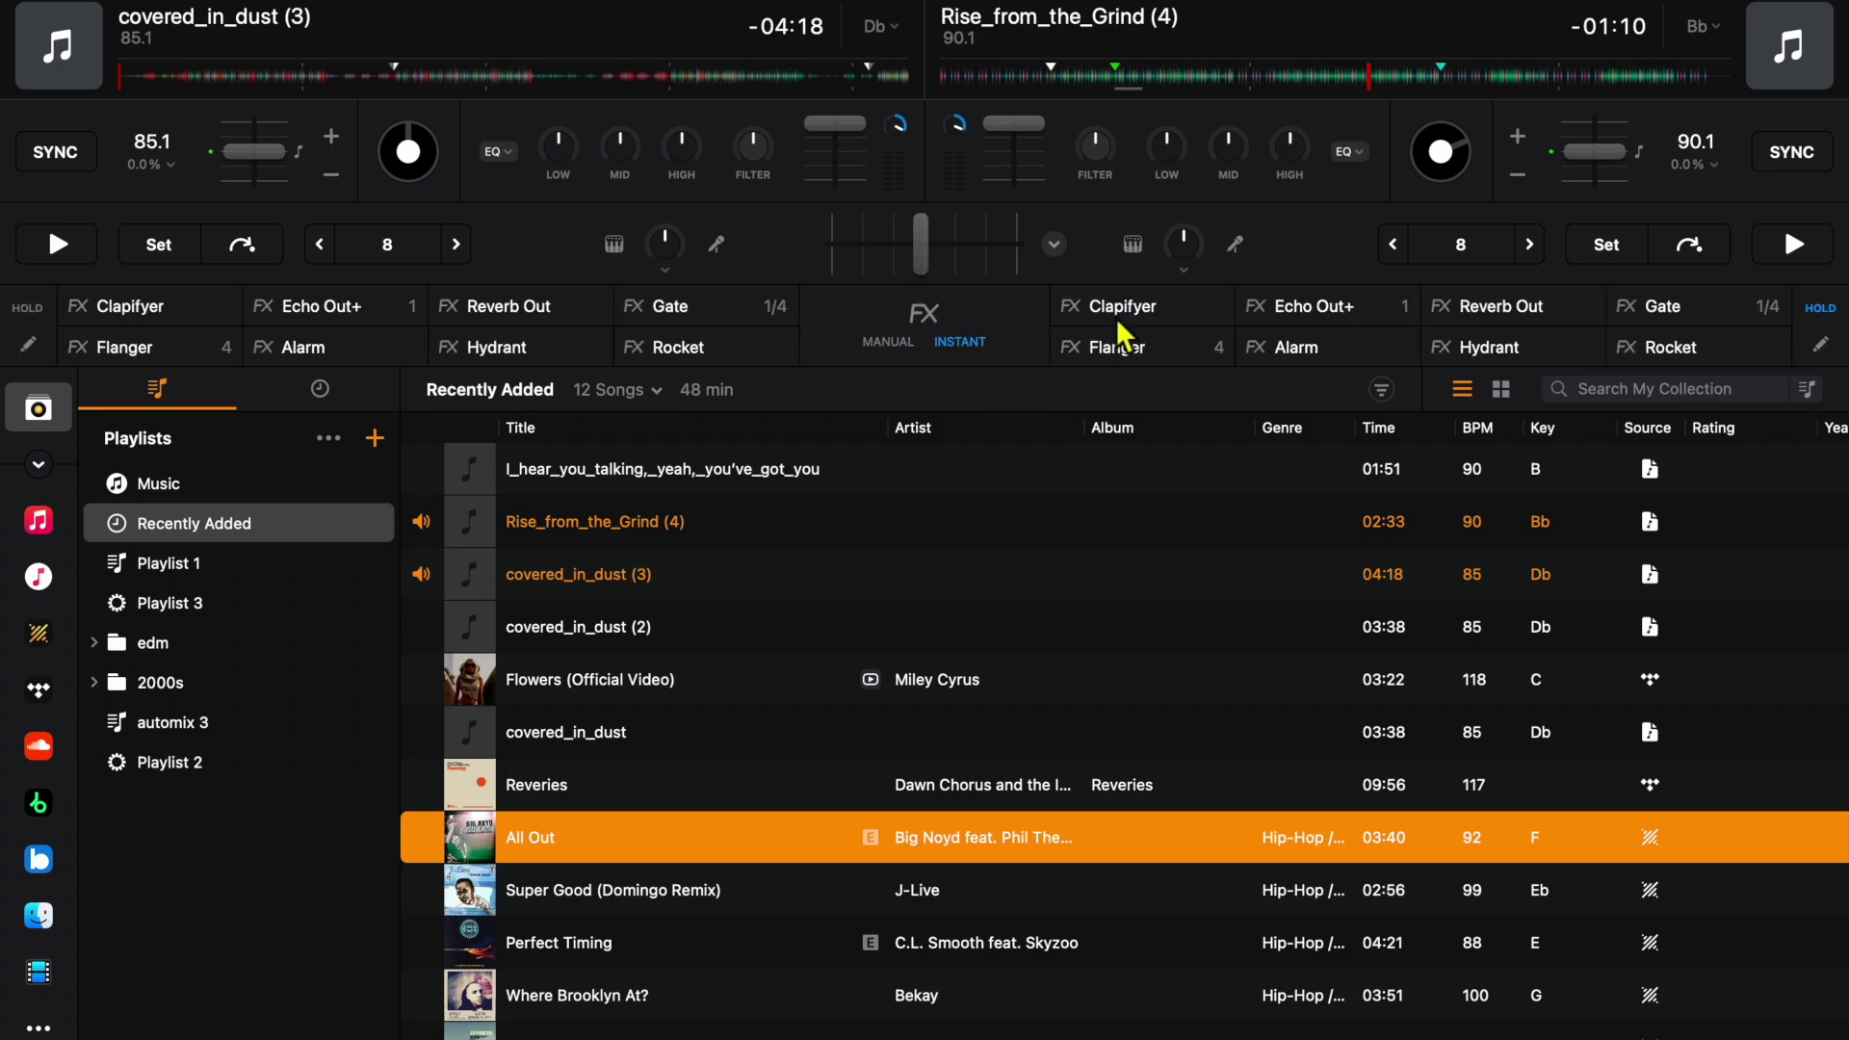
click(887, 343)
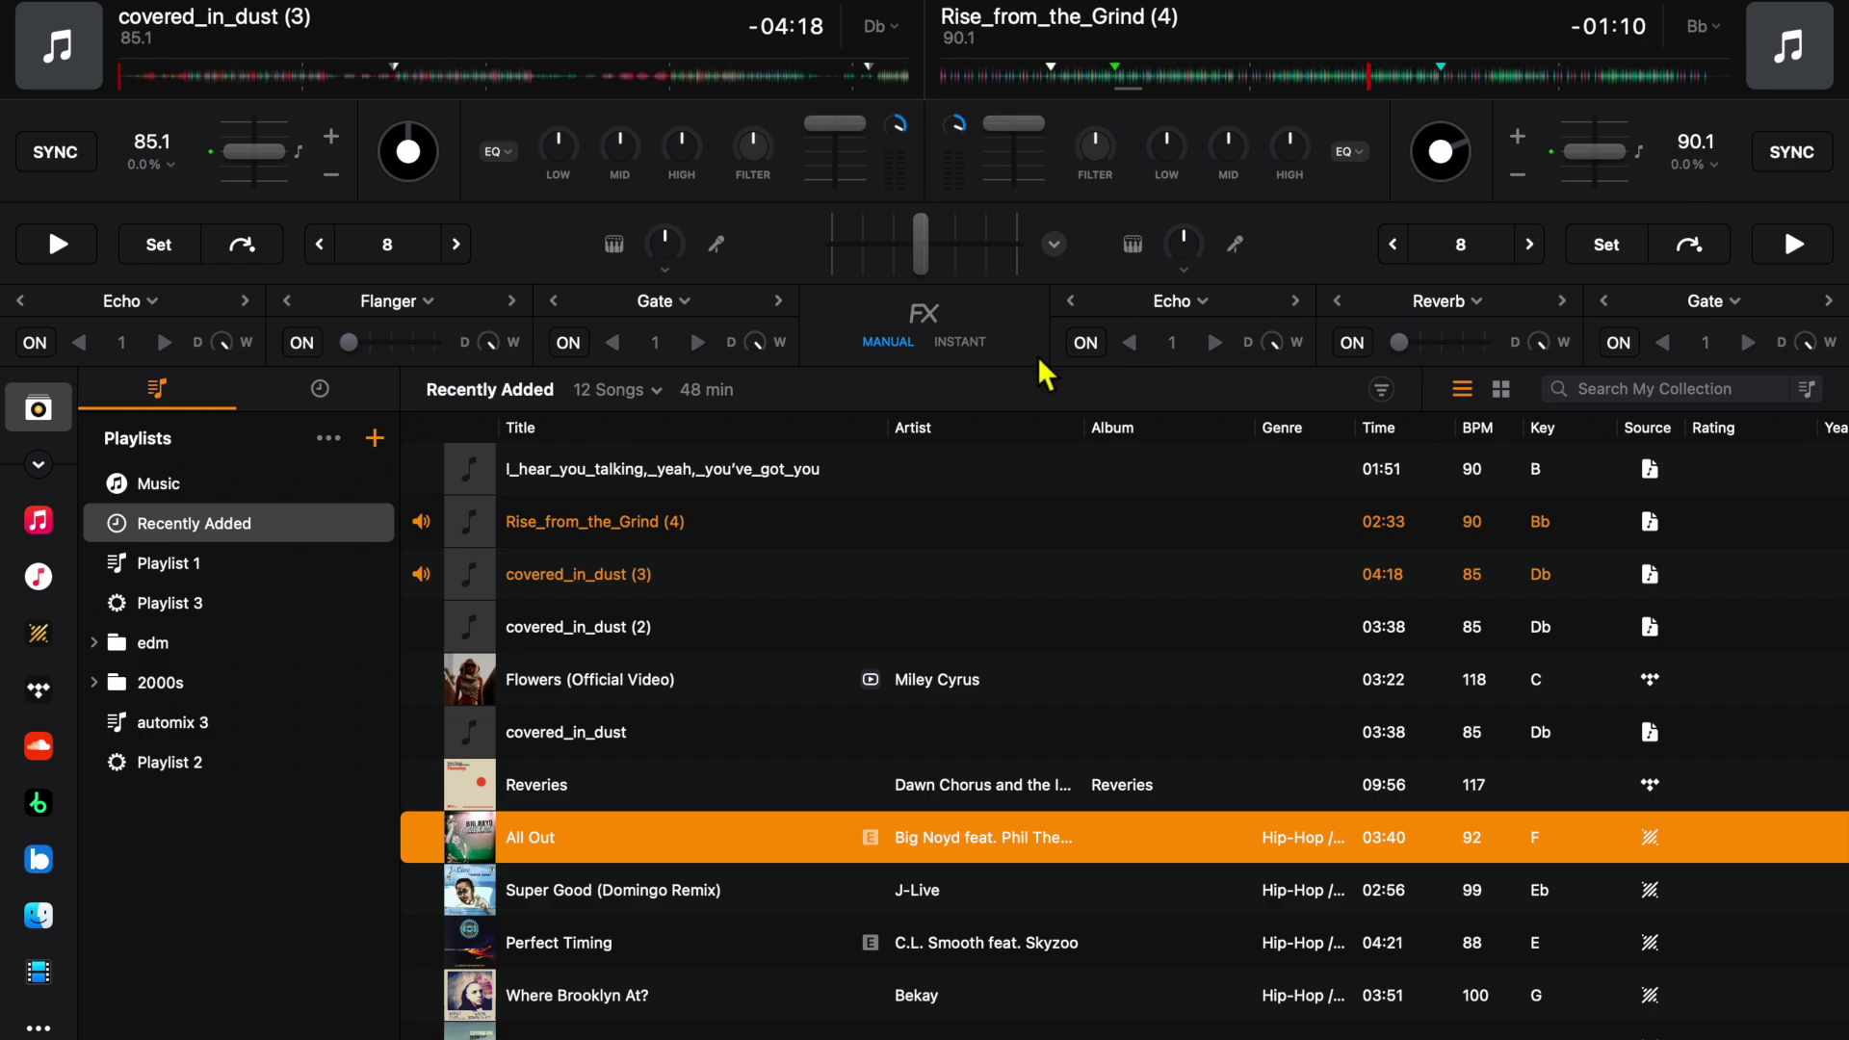
click(1089, 349)
click(1130, 341)
Set the right deck's Echo to 1 beat, switch it on and turn its mix toward dry
mouse_move(1418, 348)
mouse_down()
mouse_move(1423, 332)
mouse_move(1492, 337)
mouse_move(1395, 349)
mouse_up()
click(1216, 342)
drag(1284, 338, 1194, 467)
click(1090, 345)
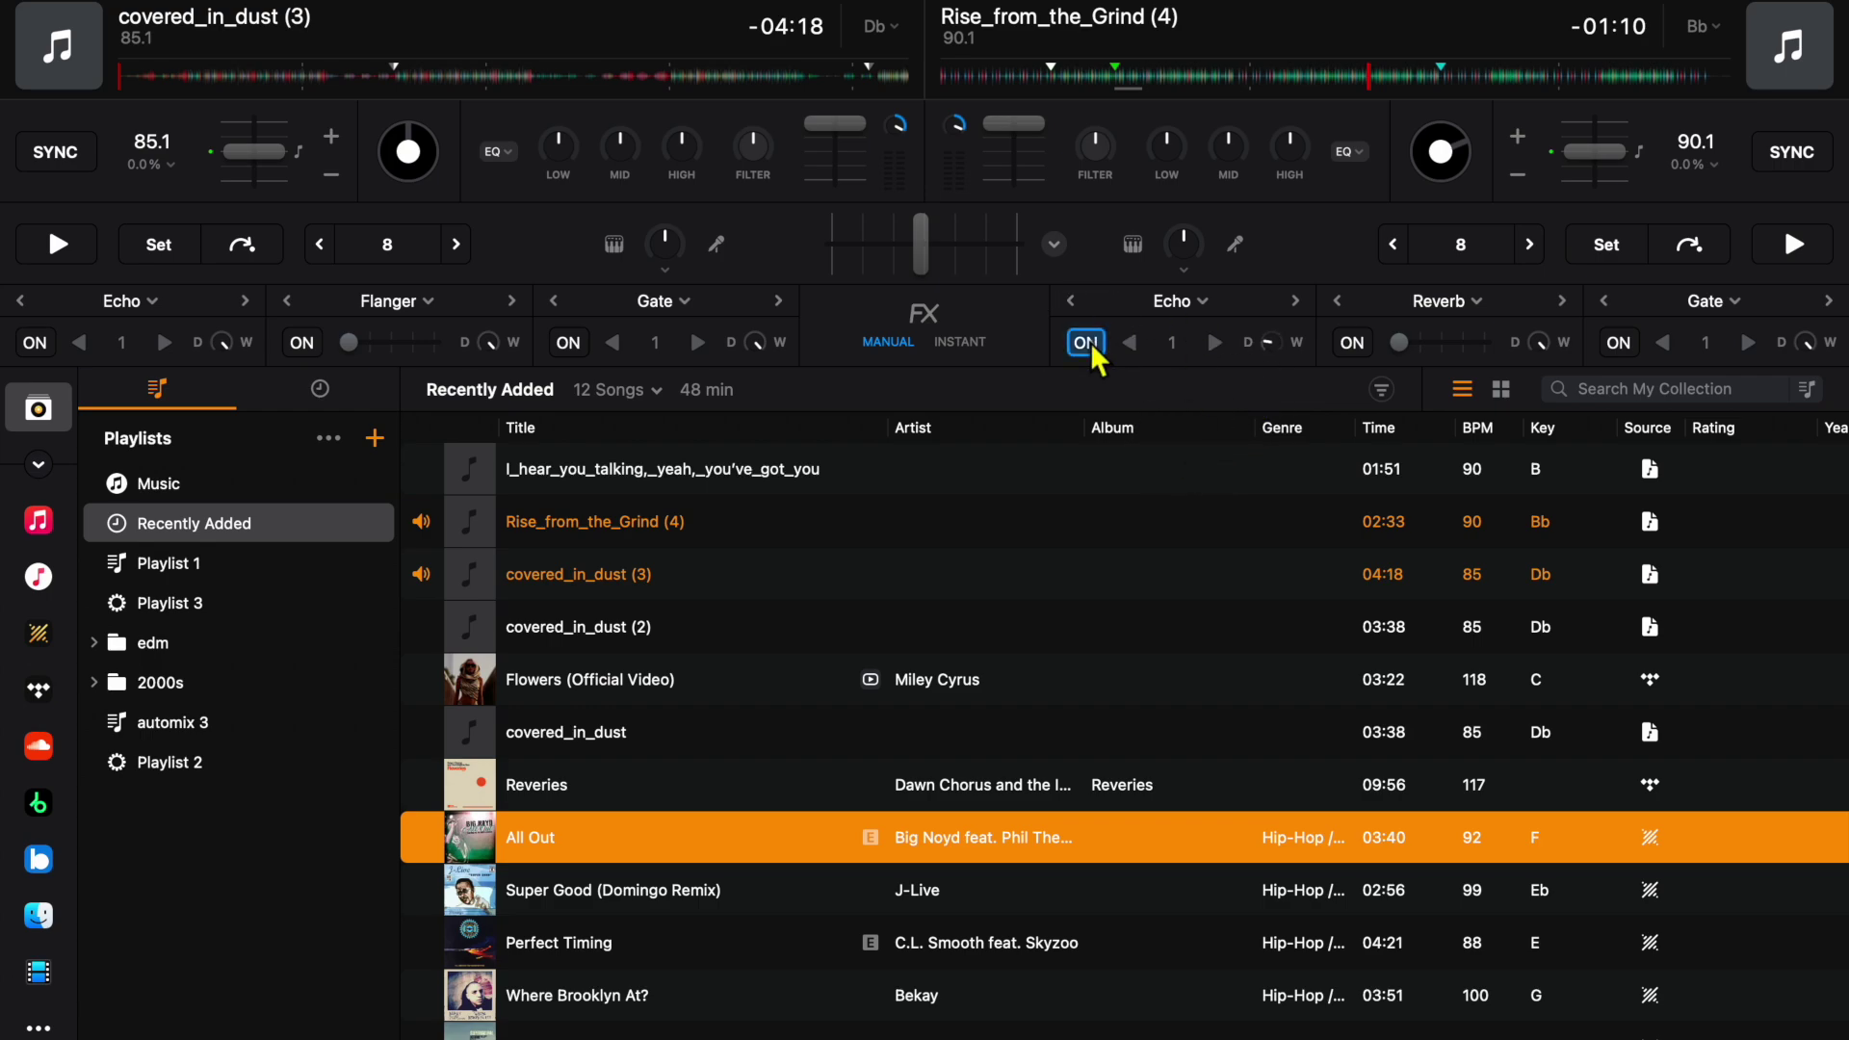
drag(1284, 352, 1291, 363)
Play Rise_from_the_Grid (4) while adjusting the right deck's Echo dry/wet mix
click(1793, 243)
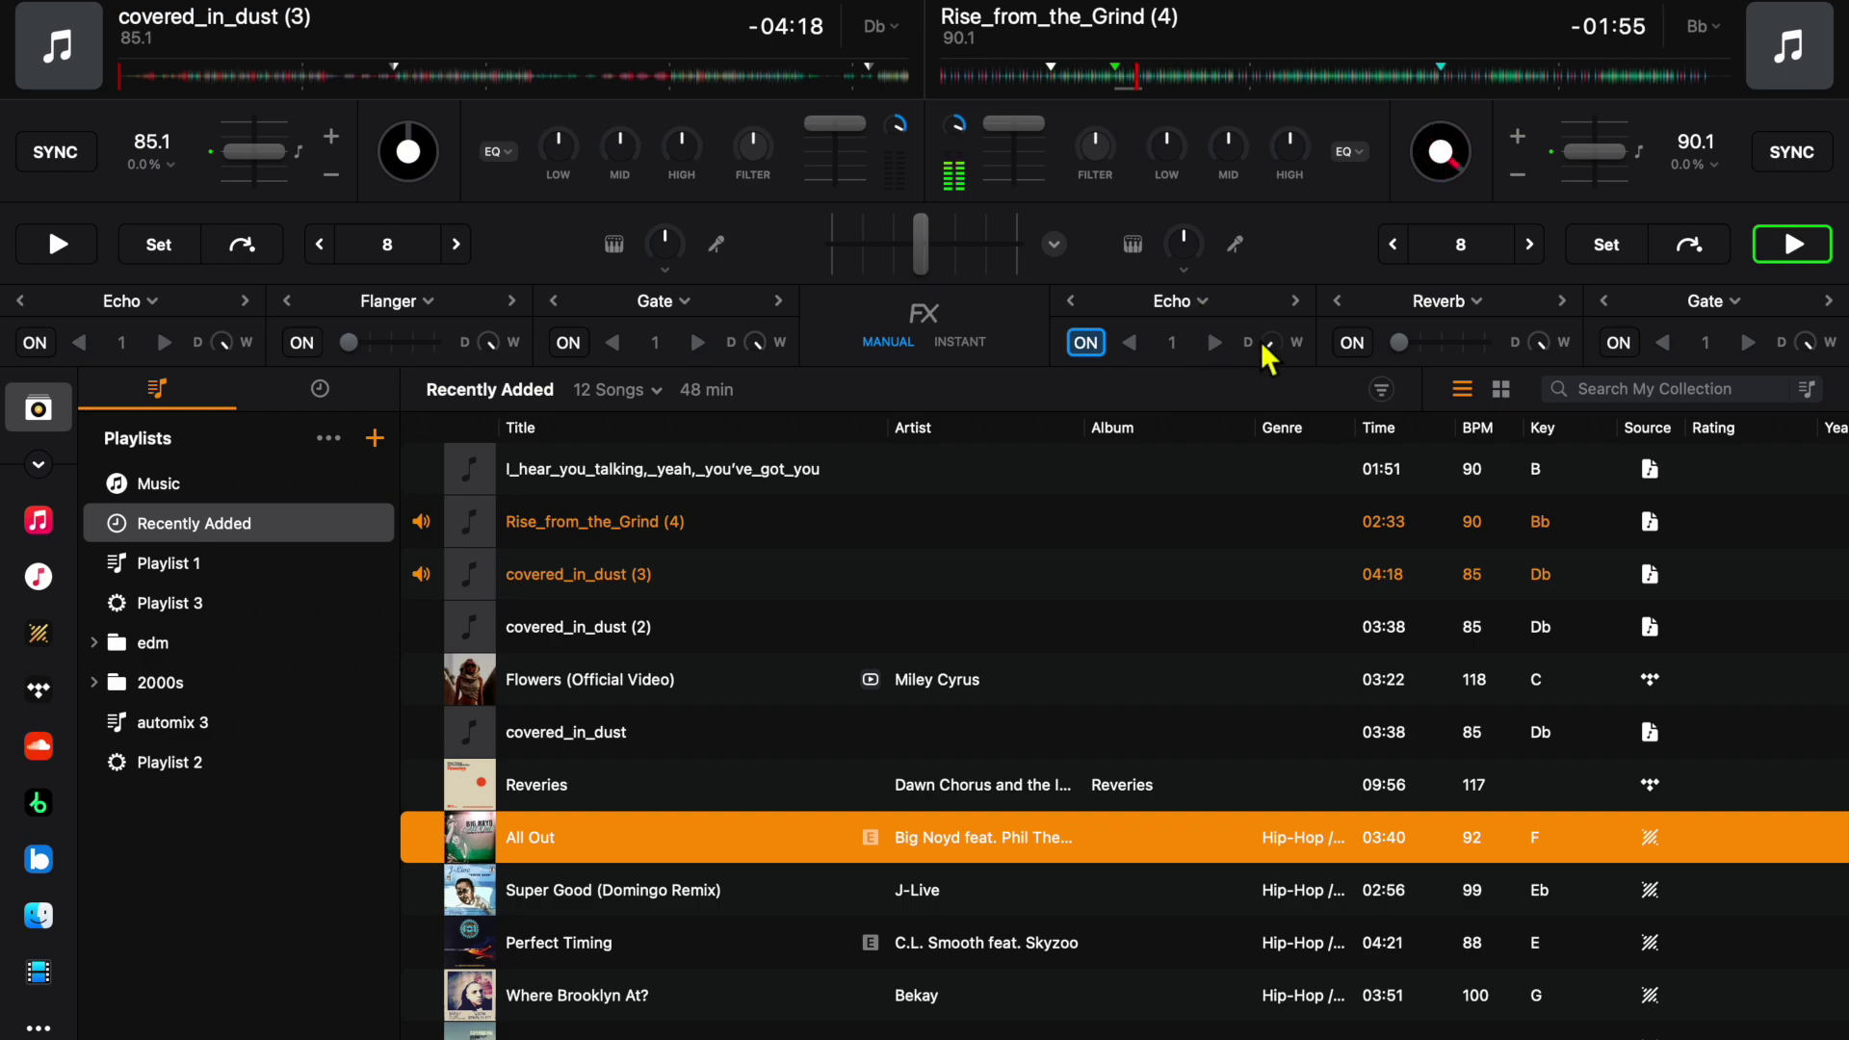
drag(1264, 352, 1367, 448)
drag(1365, 299, 1353, 222)
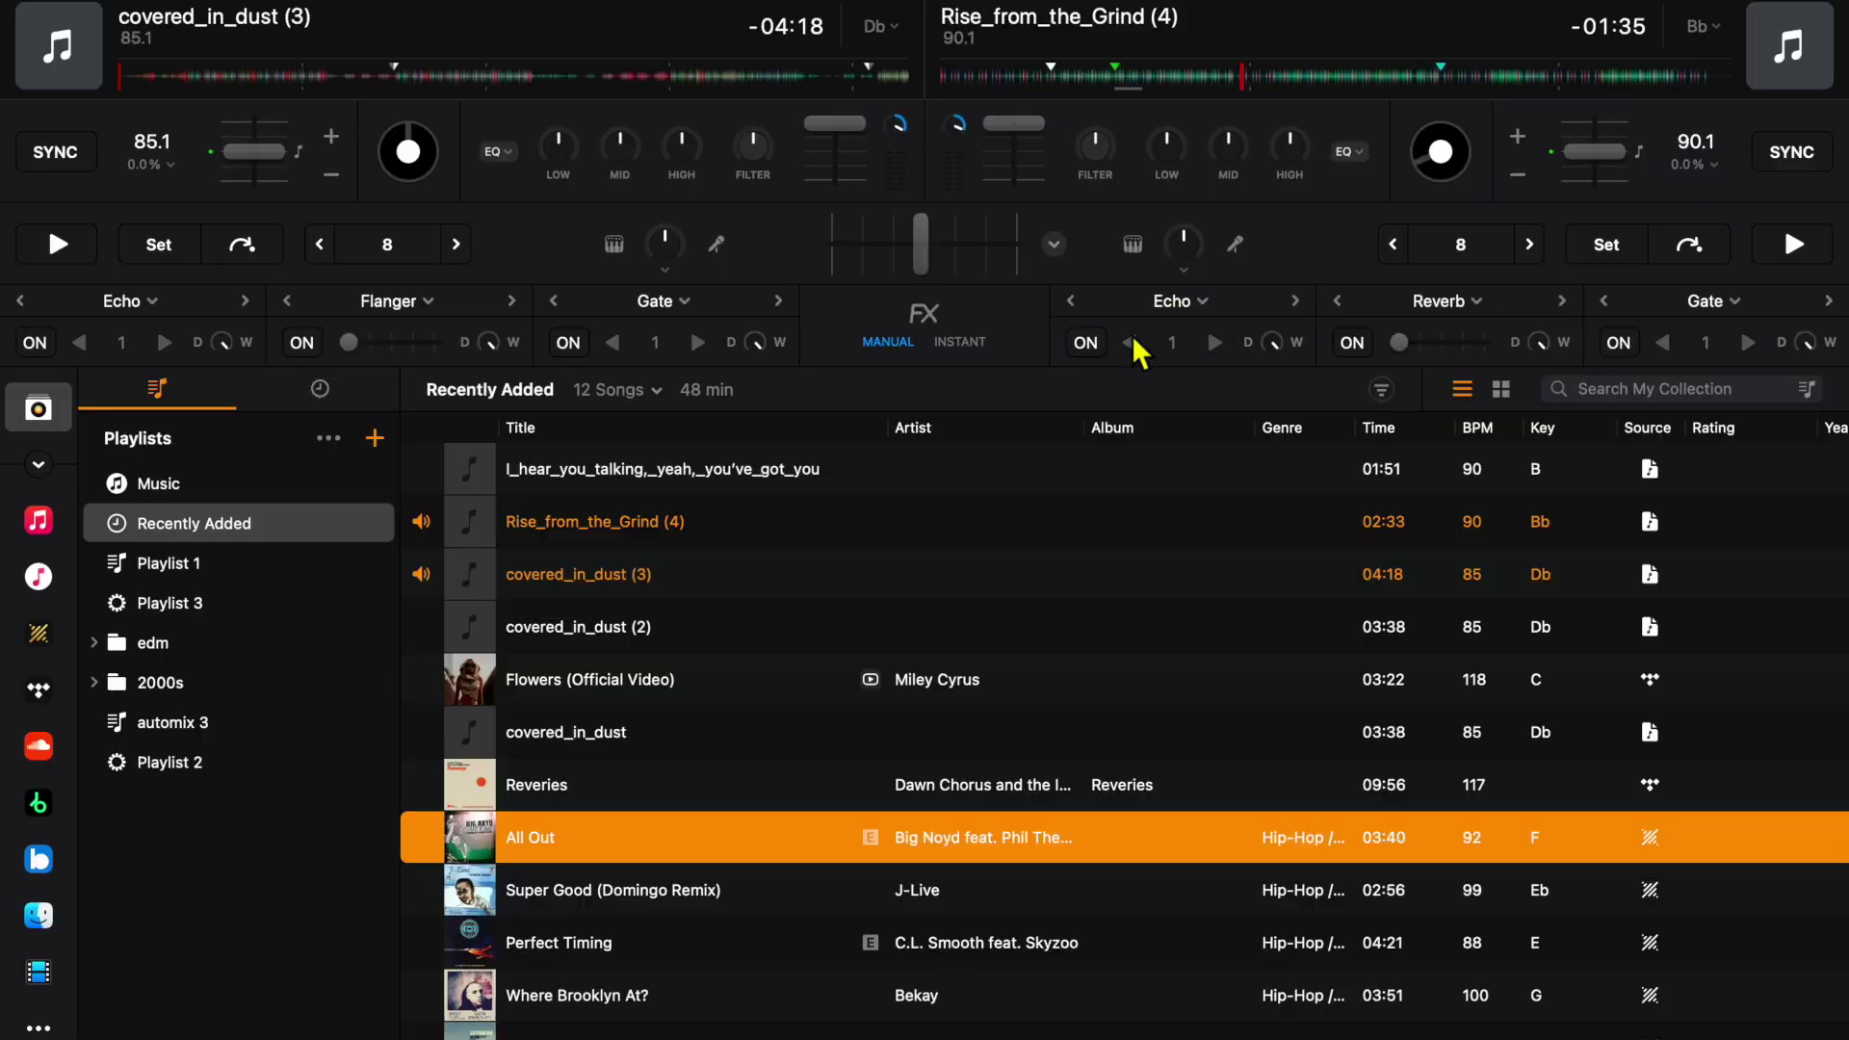
click(1088, 343)
Switch the right deck's Reverb, Gate and Echo on and off, then rewind and replay the track
click(1355, 345)
click(1625, 347)
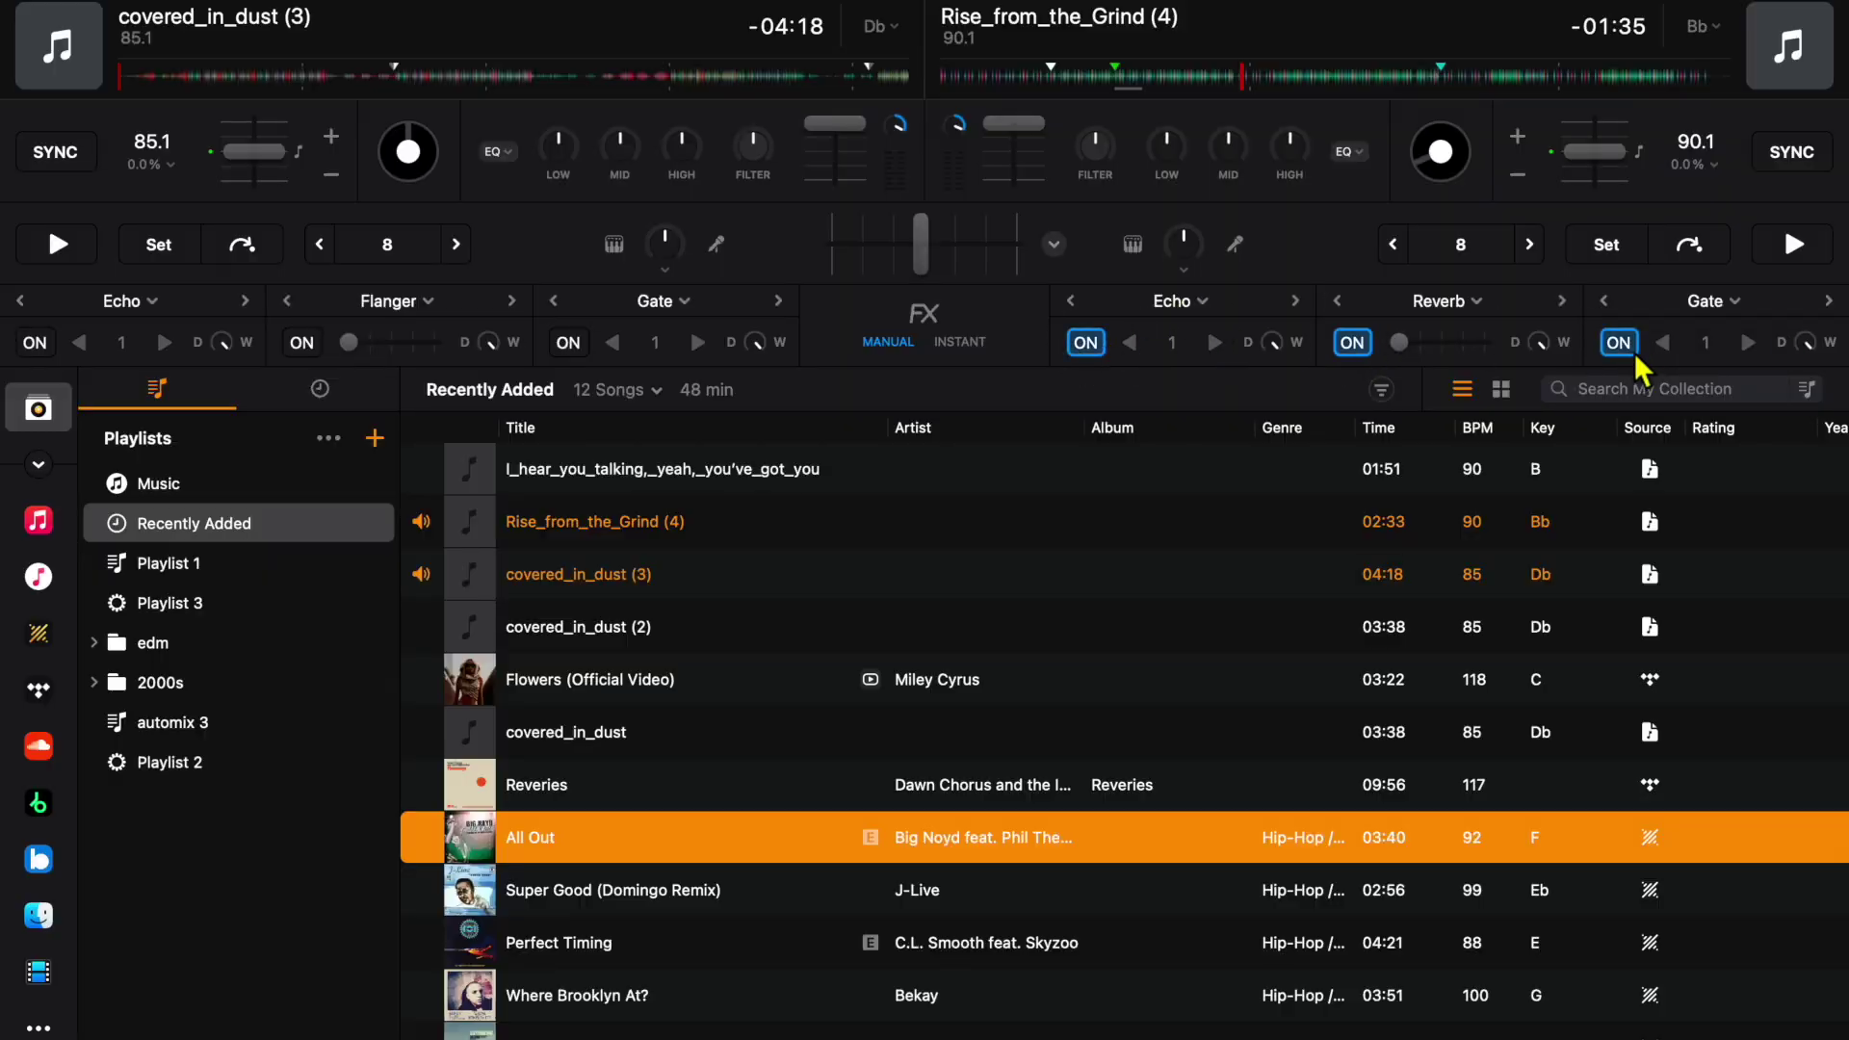
click(1625, 347)
click(1088, 344)
click(1356, 346)
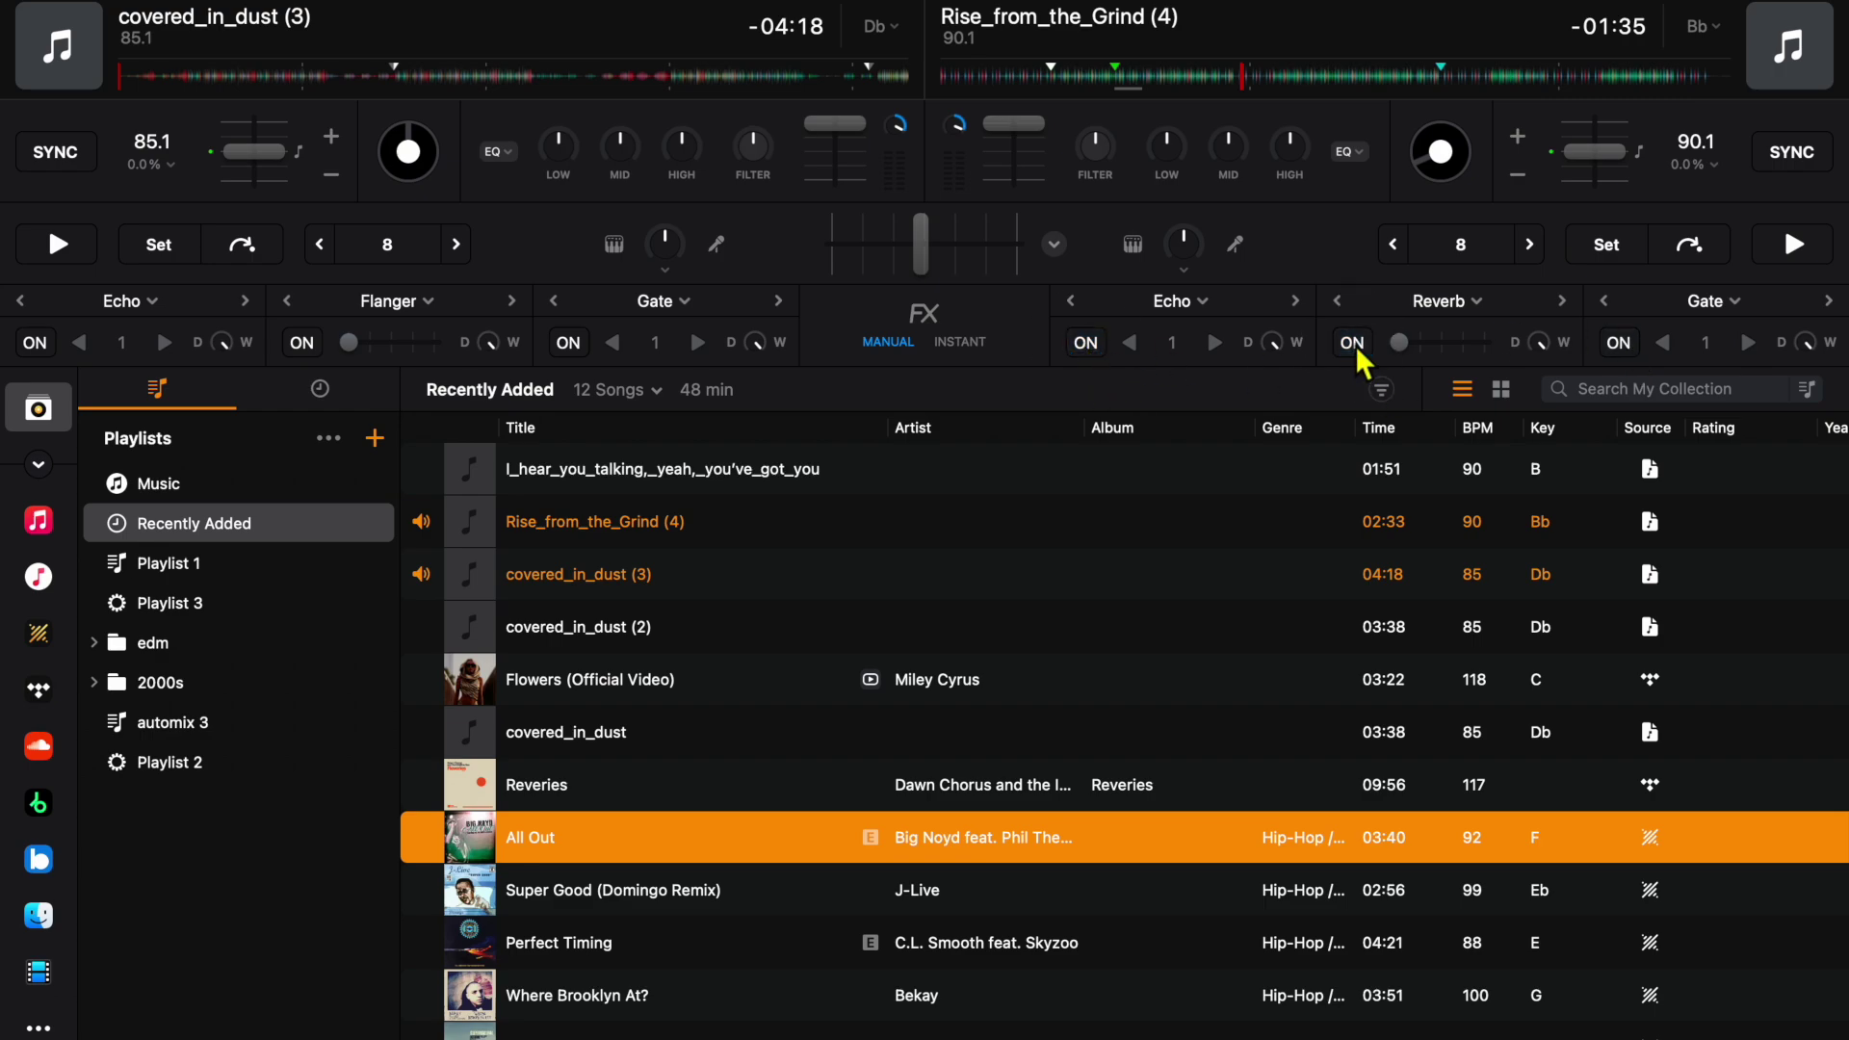
click(1051, 75)
click(1811, 256)
Turn on the right deck's Echo and step its beat through 2, 4, 3/4 to 1/2
click(1086, 343)
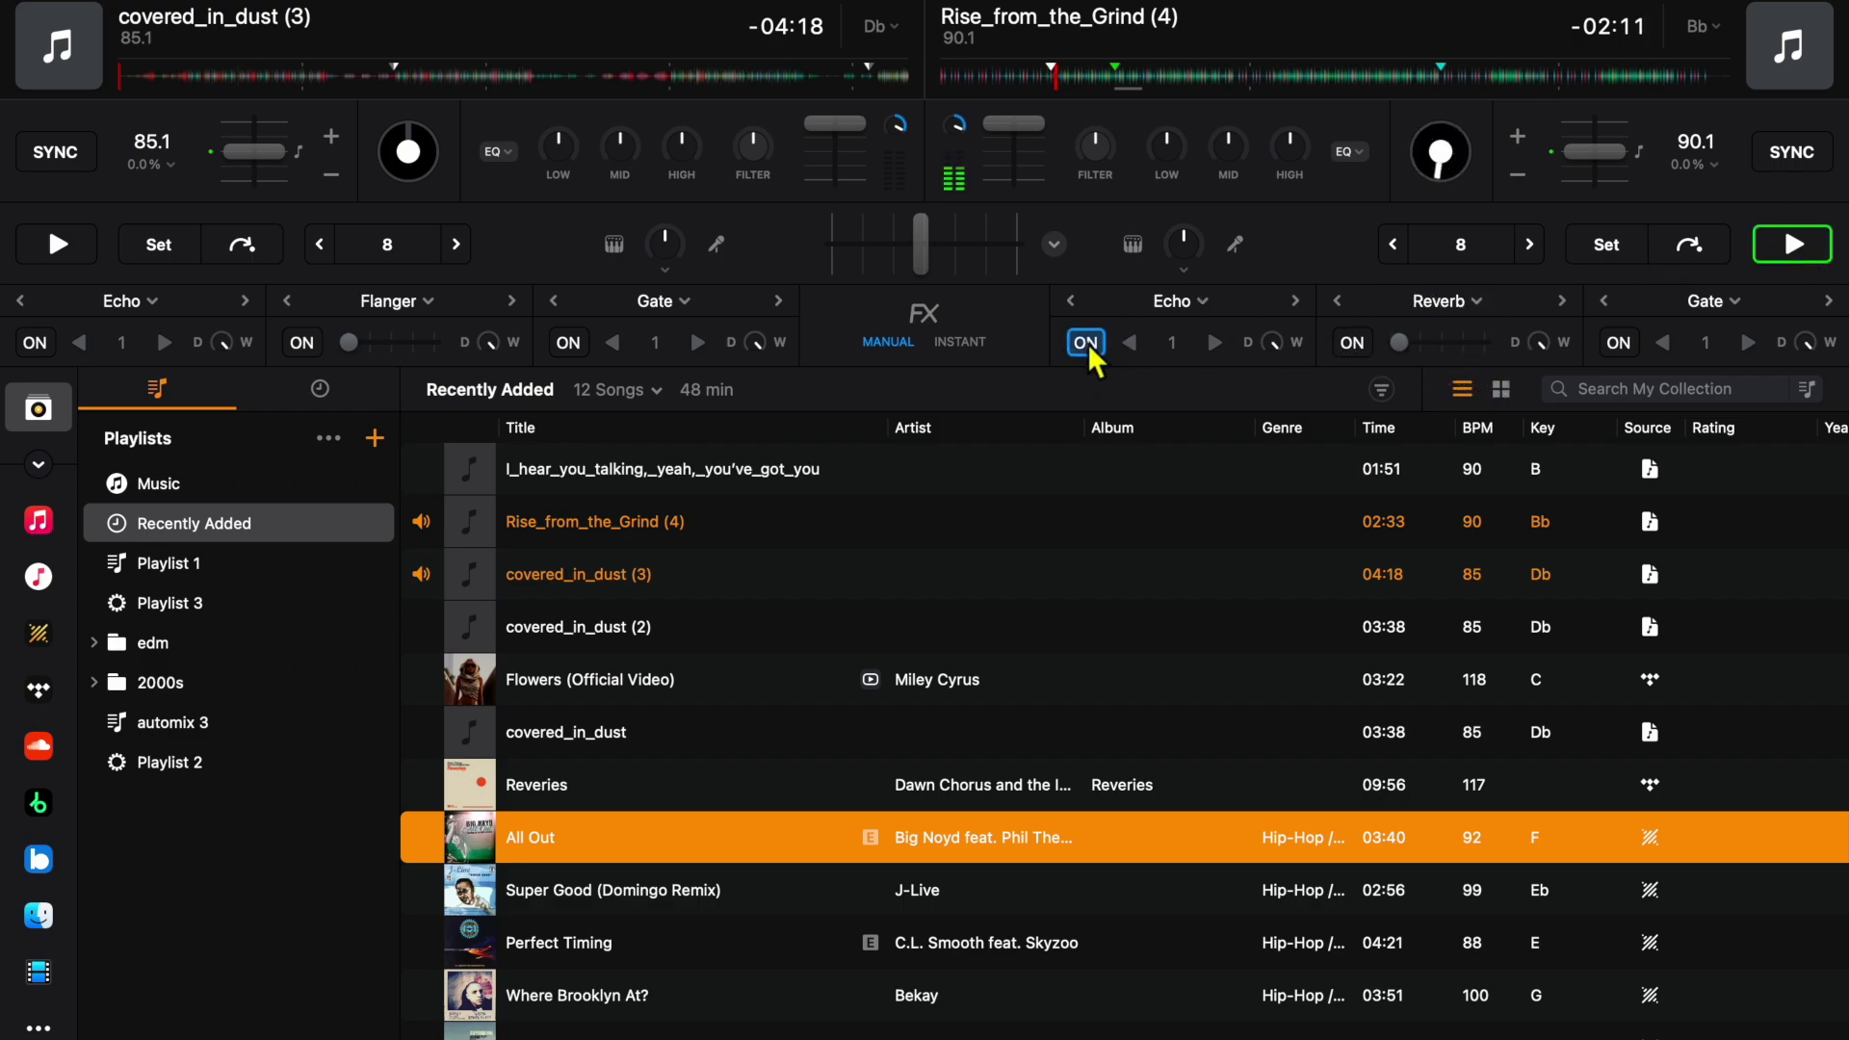
click(1214, 343)
click(1214, 343)
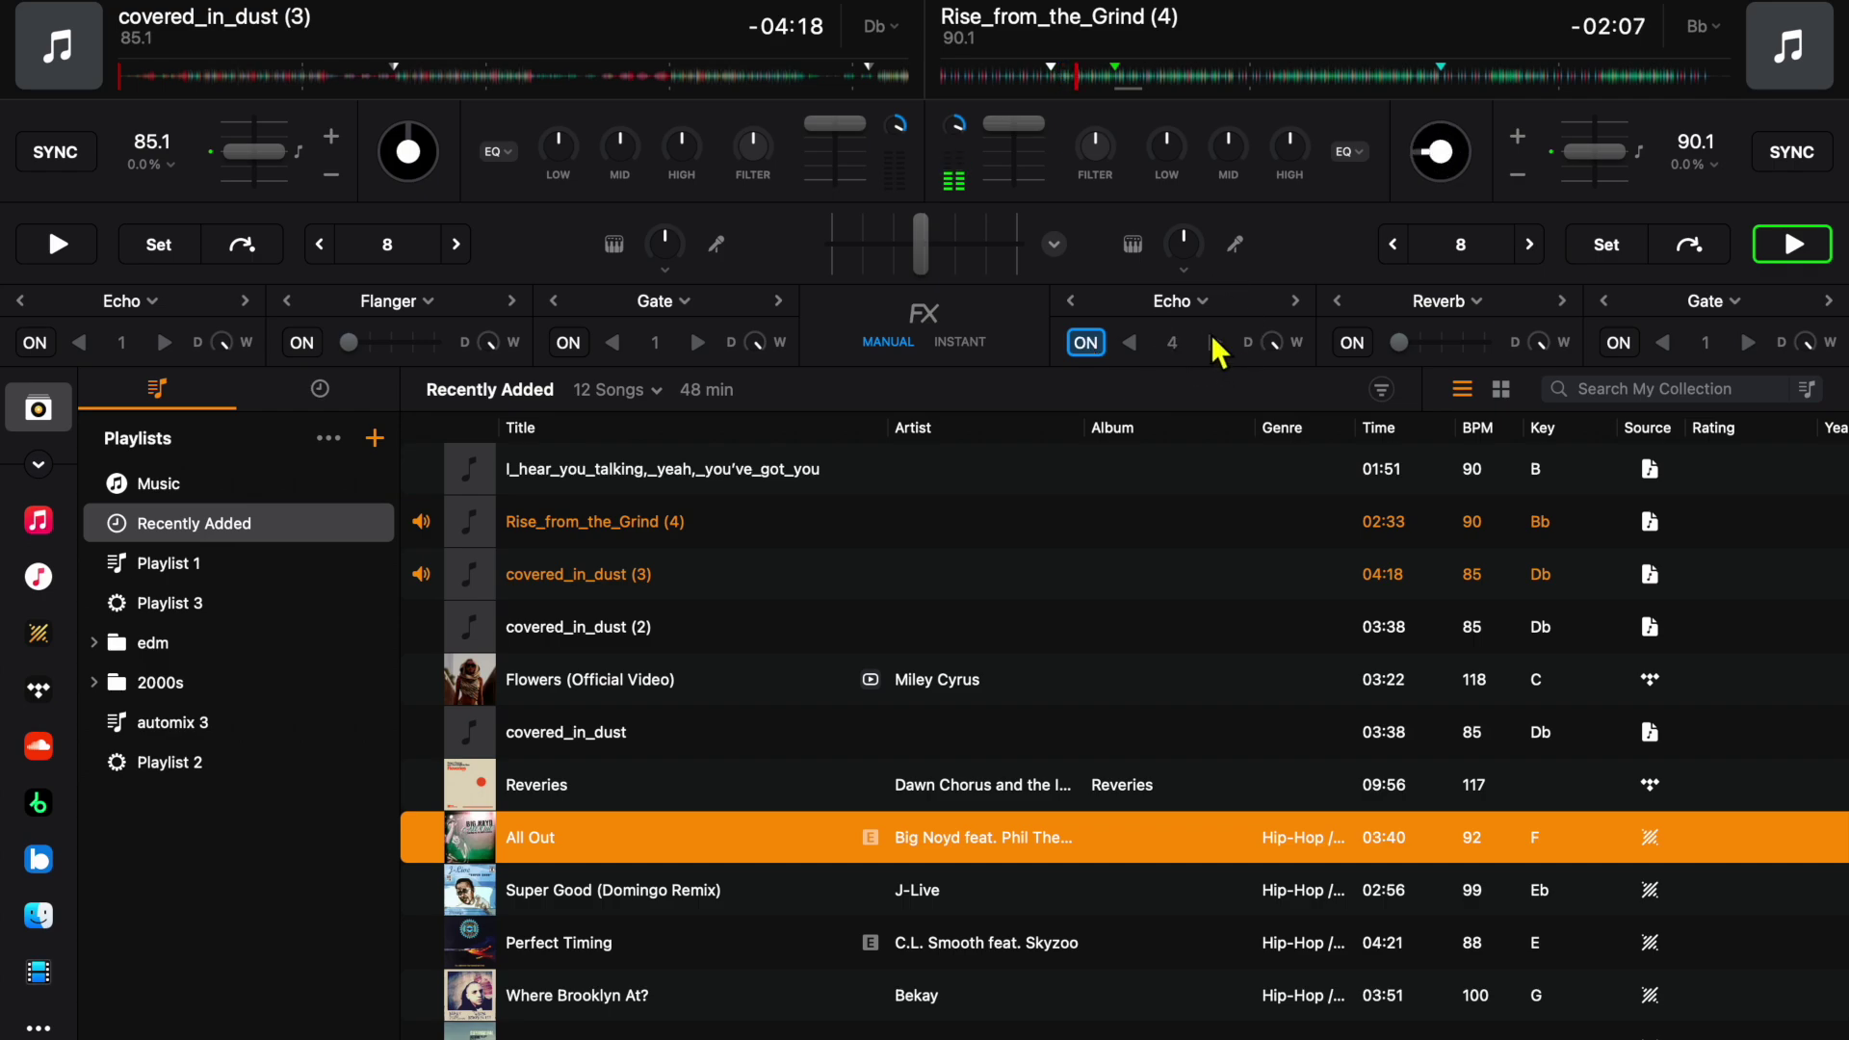
click(1137, 345)
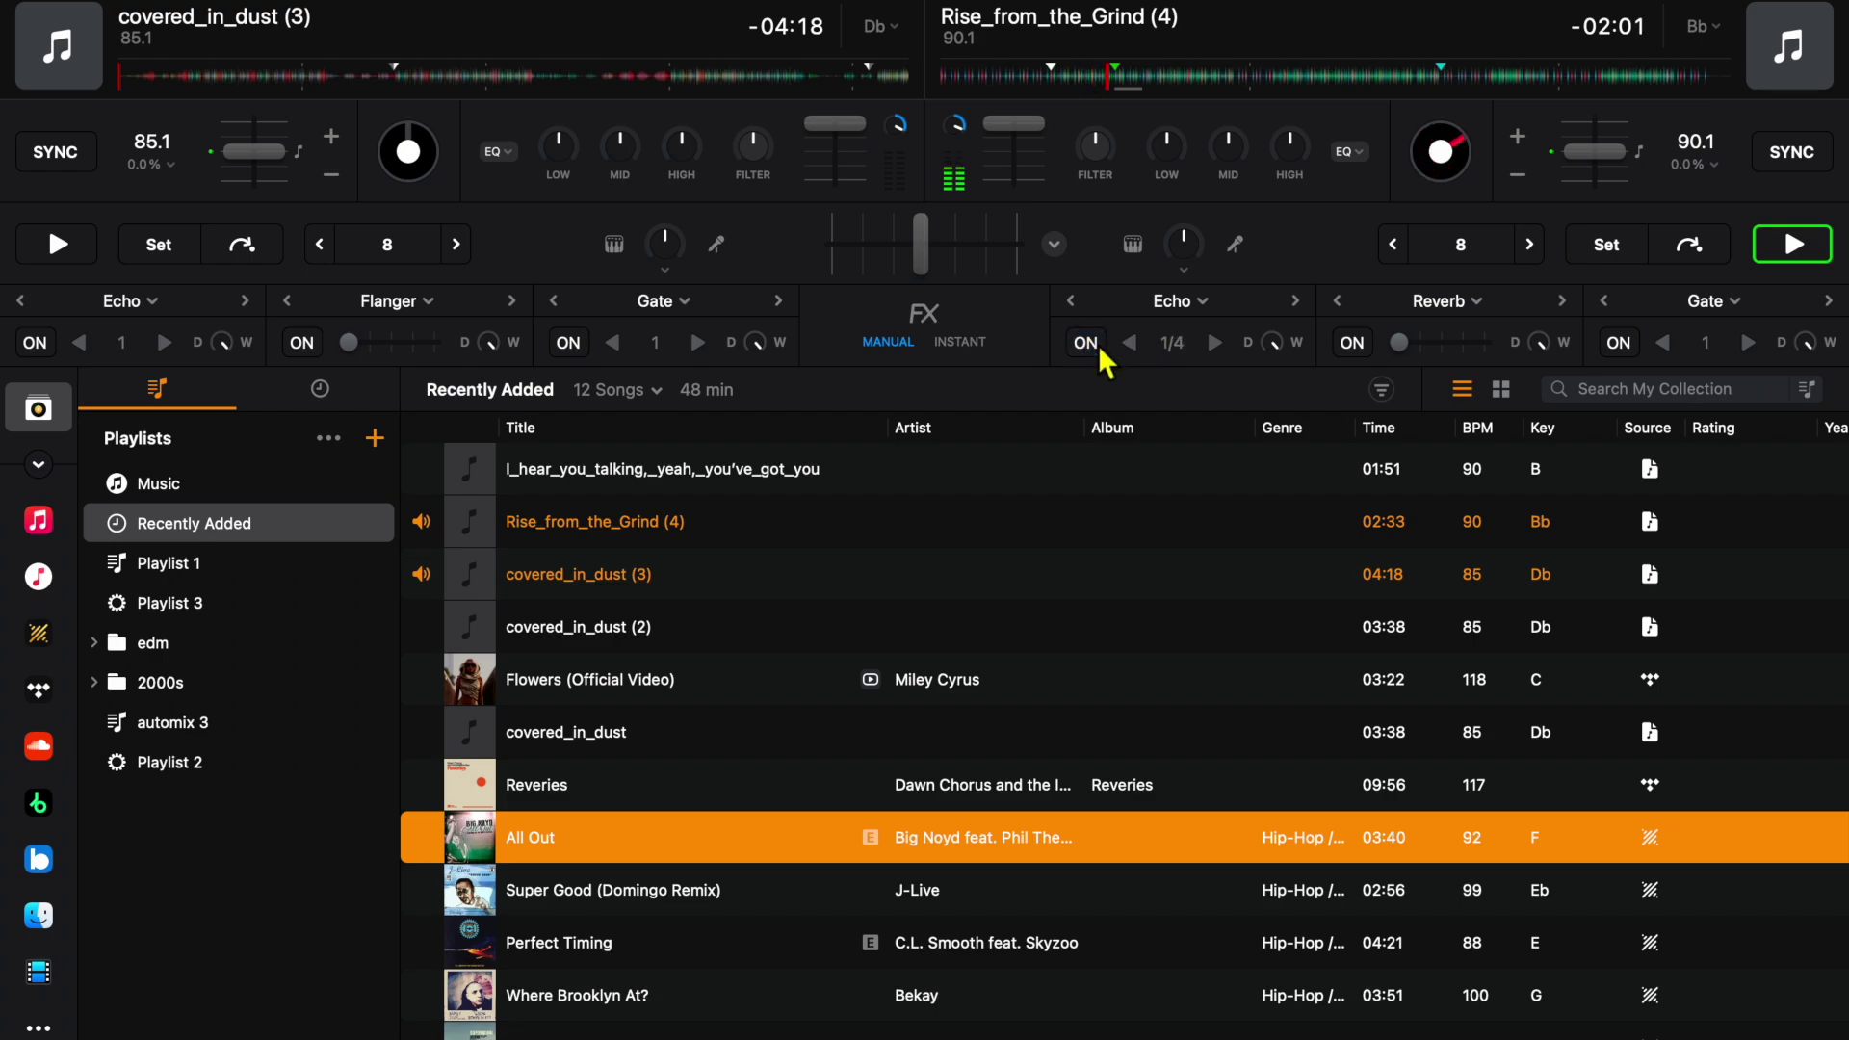
click(1215, 343)
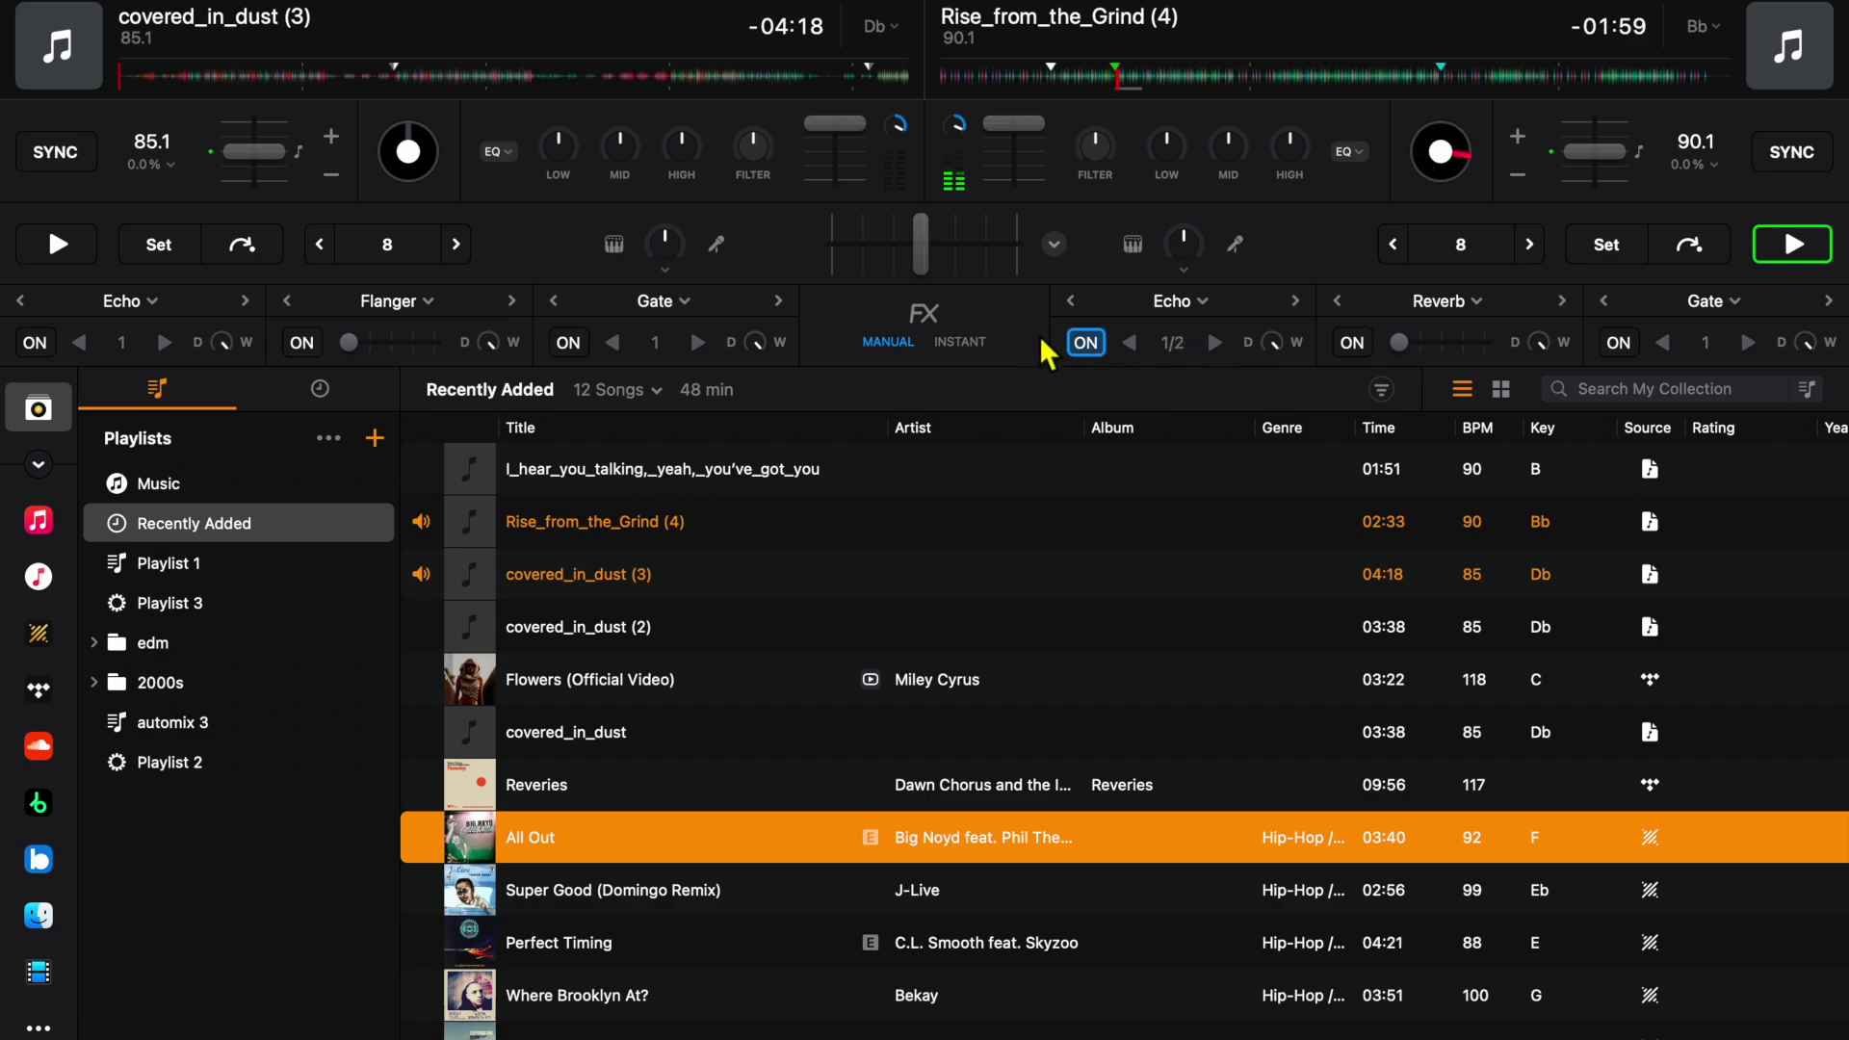
Toggle Echo off, pause and resume the deck, then enable Reverb and raise its amount
click(1085, 343)
click(1086, 343)
click(1793, 249)
click(1096, 342)
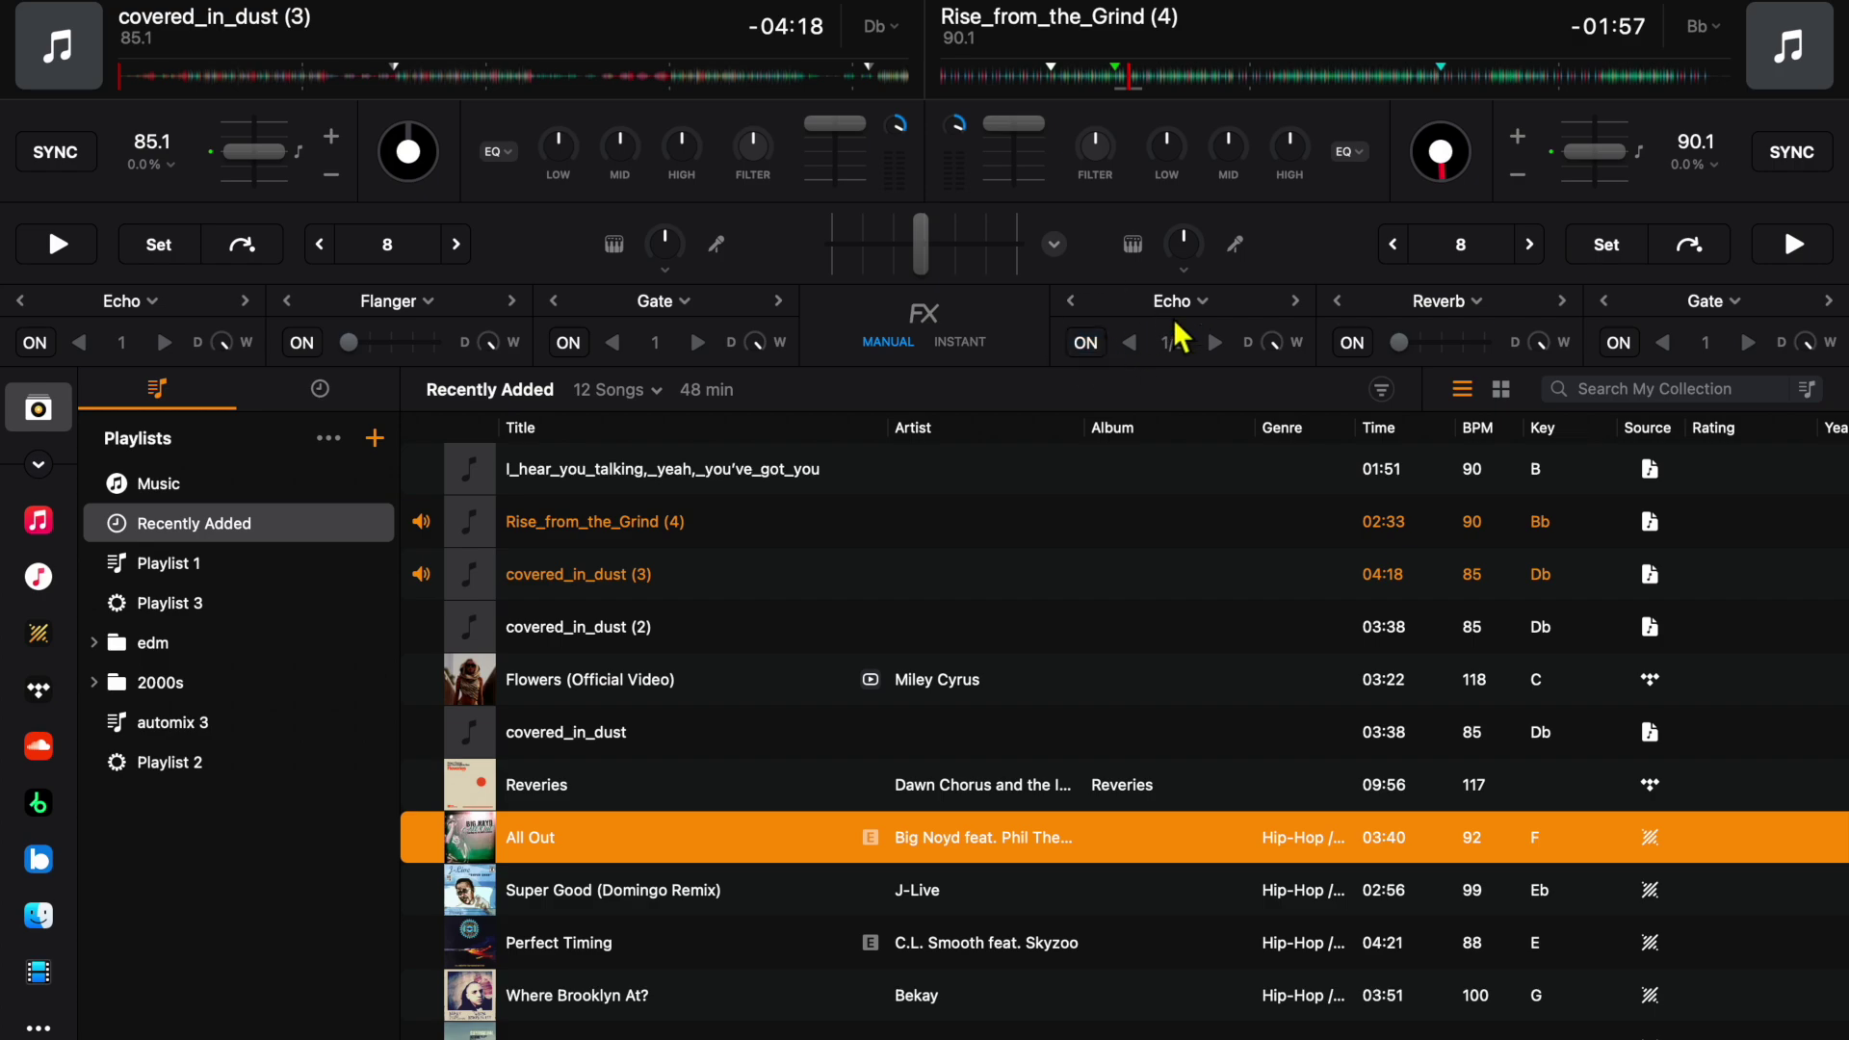
click(1808, 249)
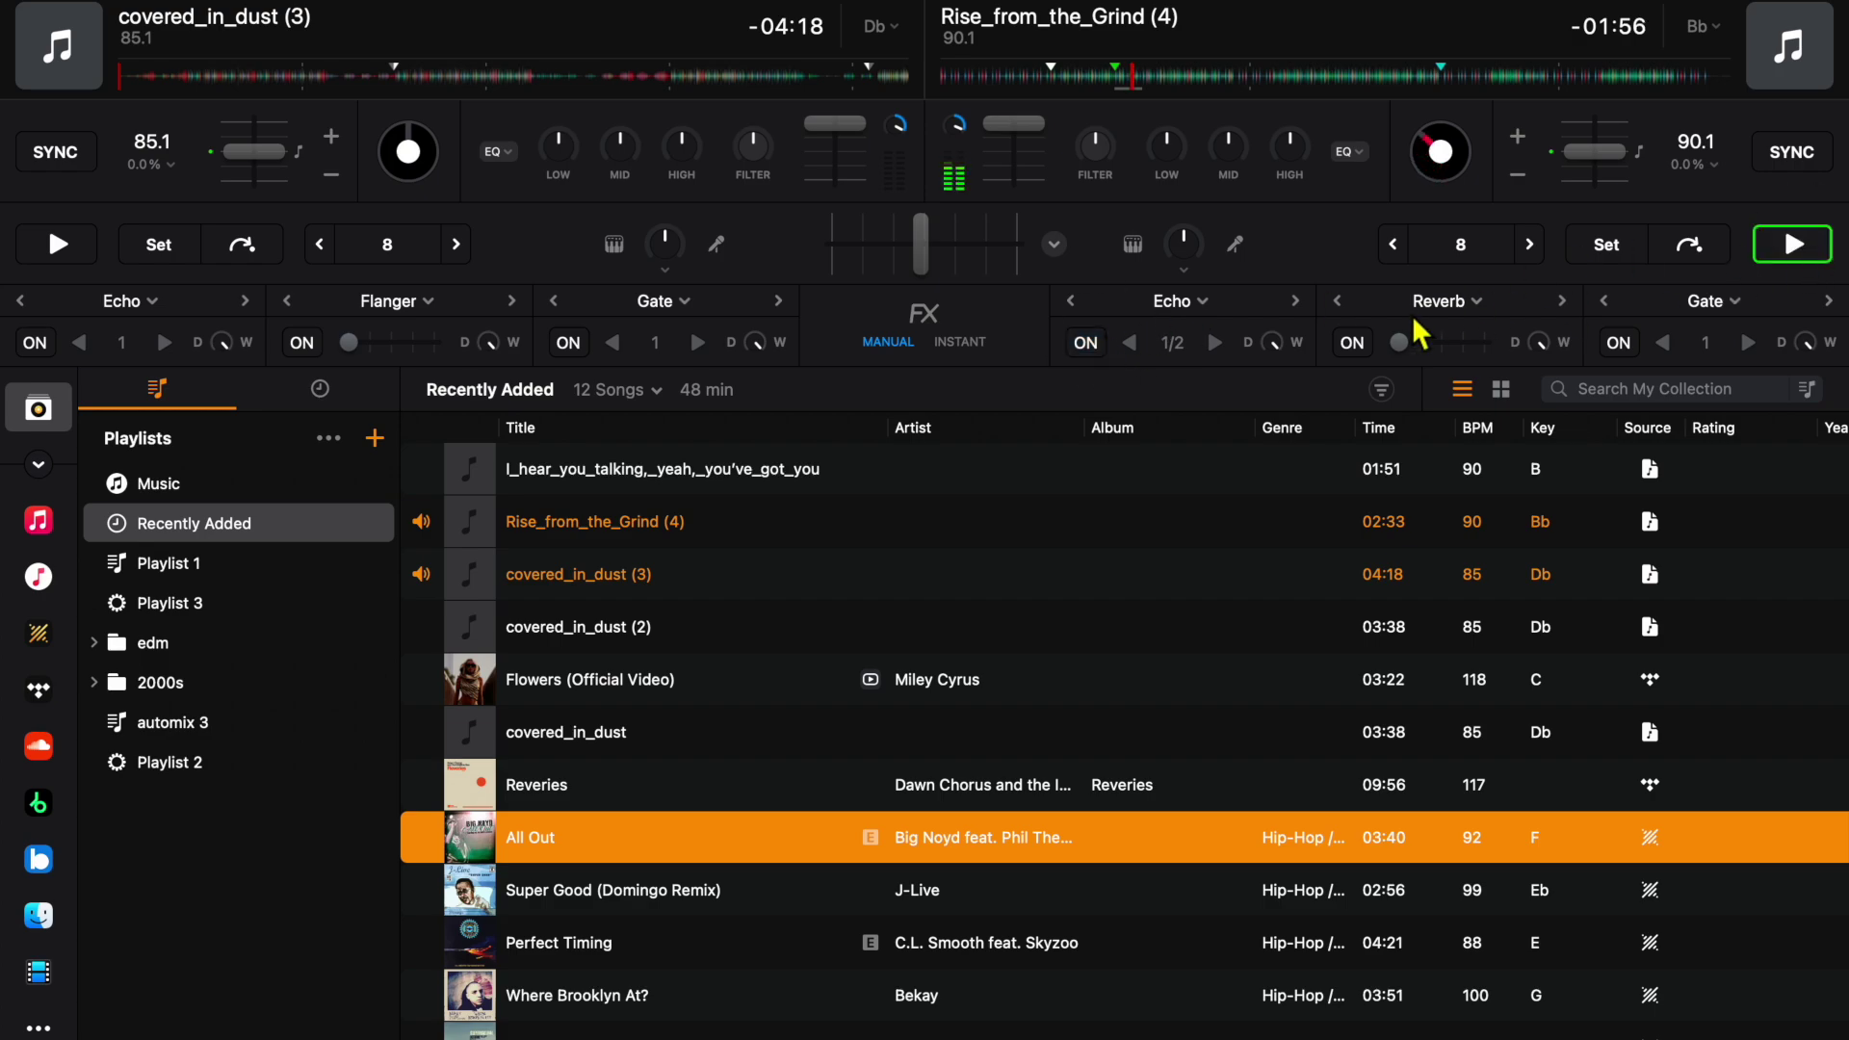
click(1353, 349)
drag(1400, 344, 1449, 347)
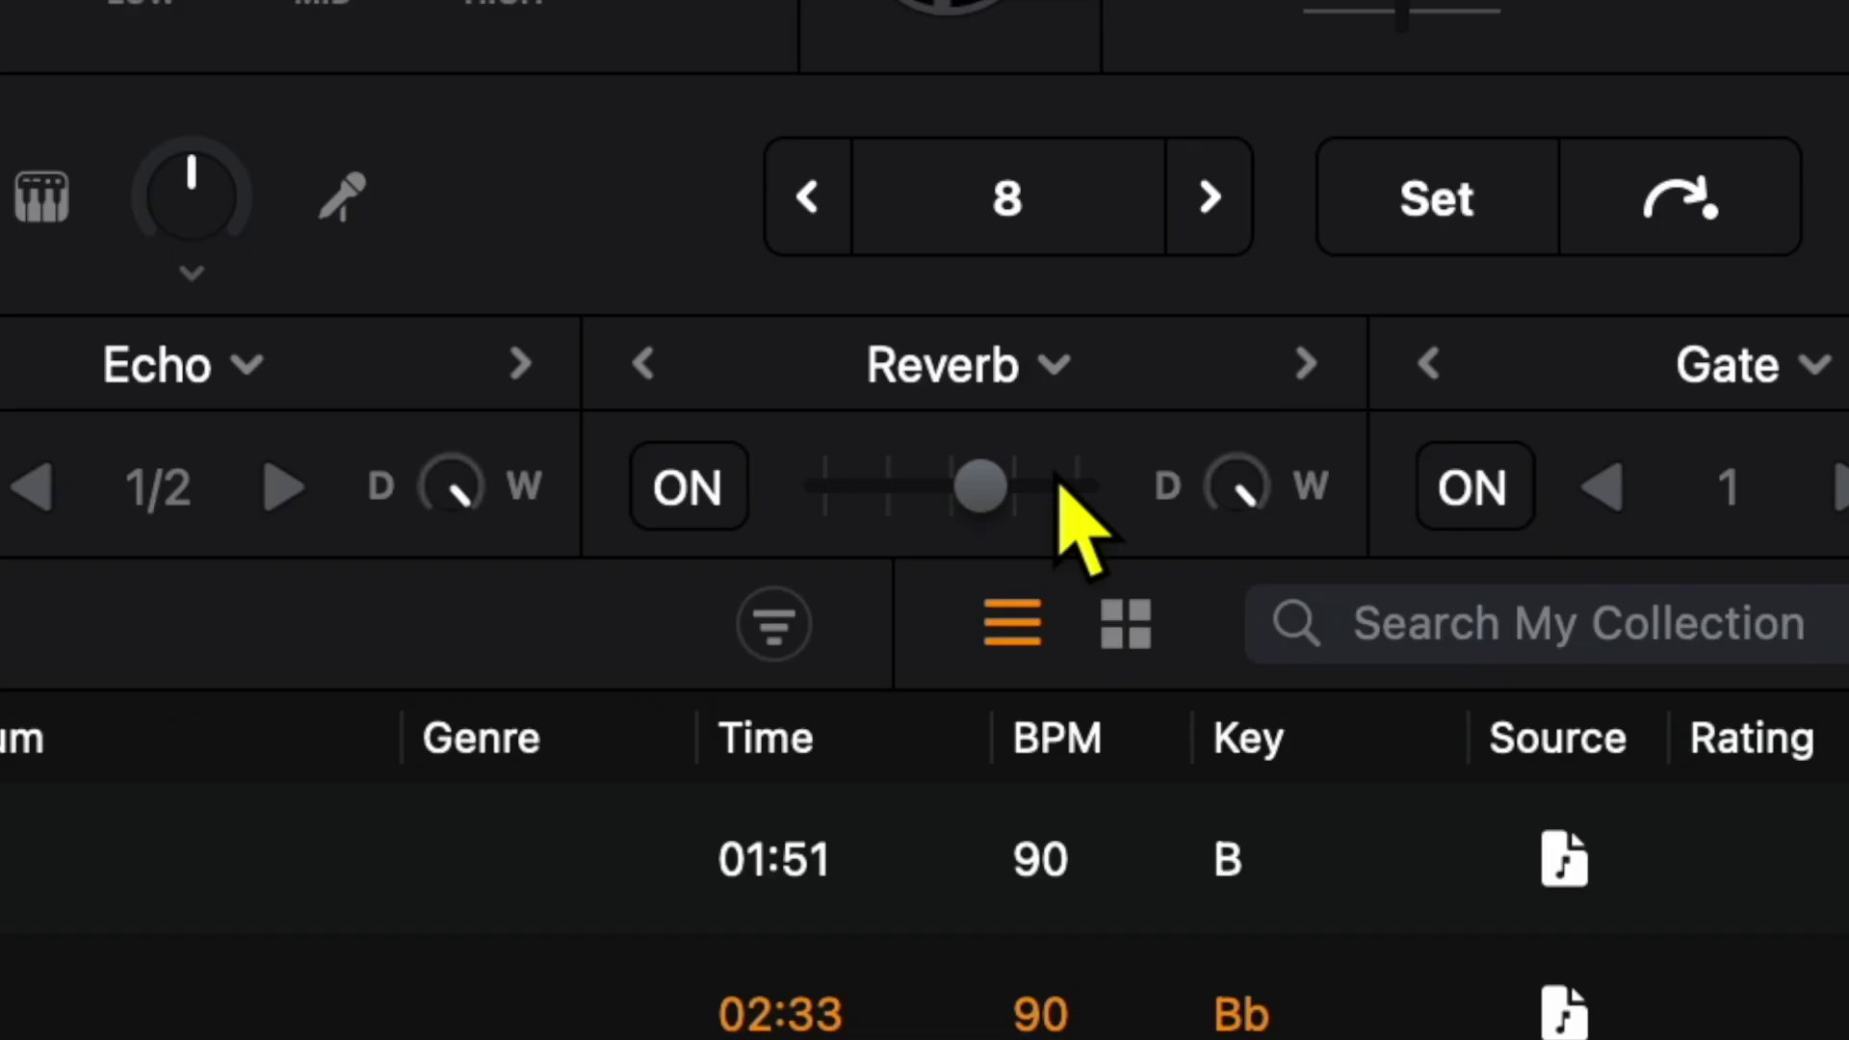
Adjust the right deck's Reverb amount and open the effect chooser for its Echo slot
drag(980, 486, 876, 539)
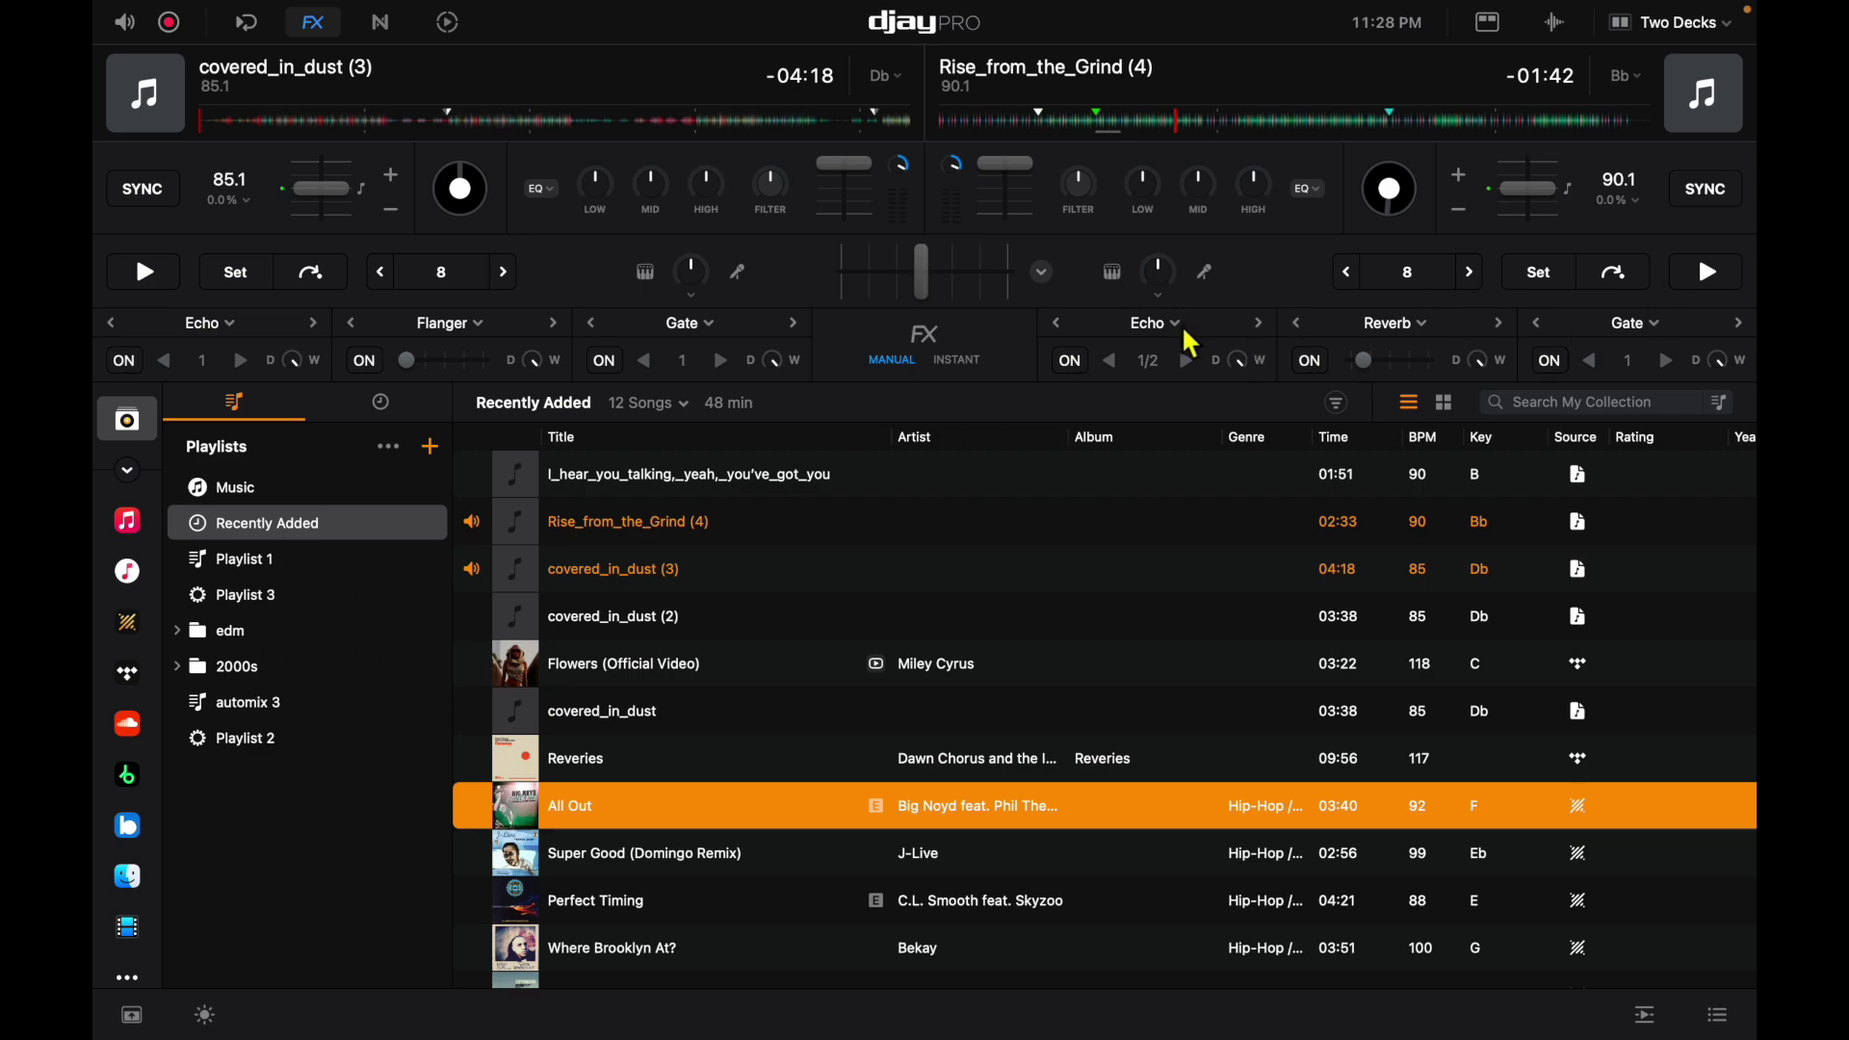
click(1188, 336)
Browse the Echo slot's Choose FX audio and visual lists, then assign Echo to Vocals only
click(1187, 337)
click(1187, 337)
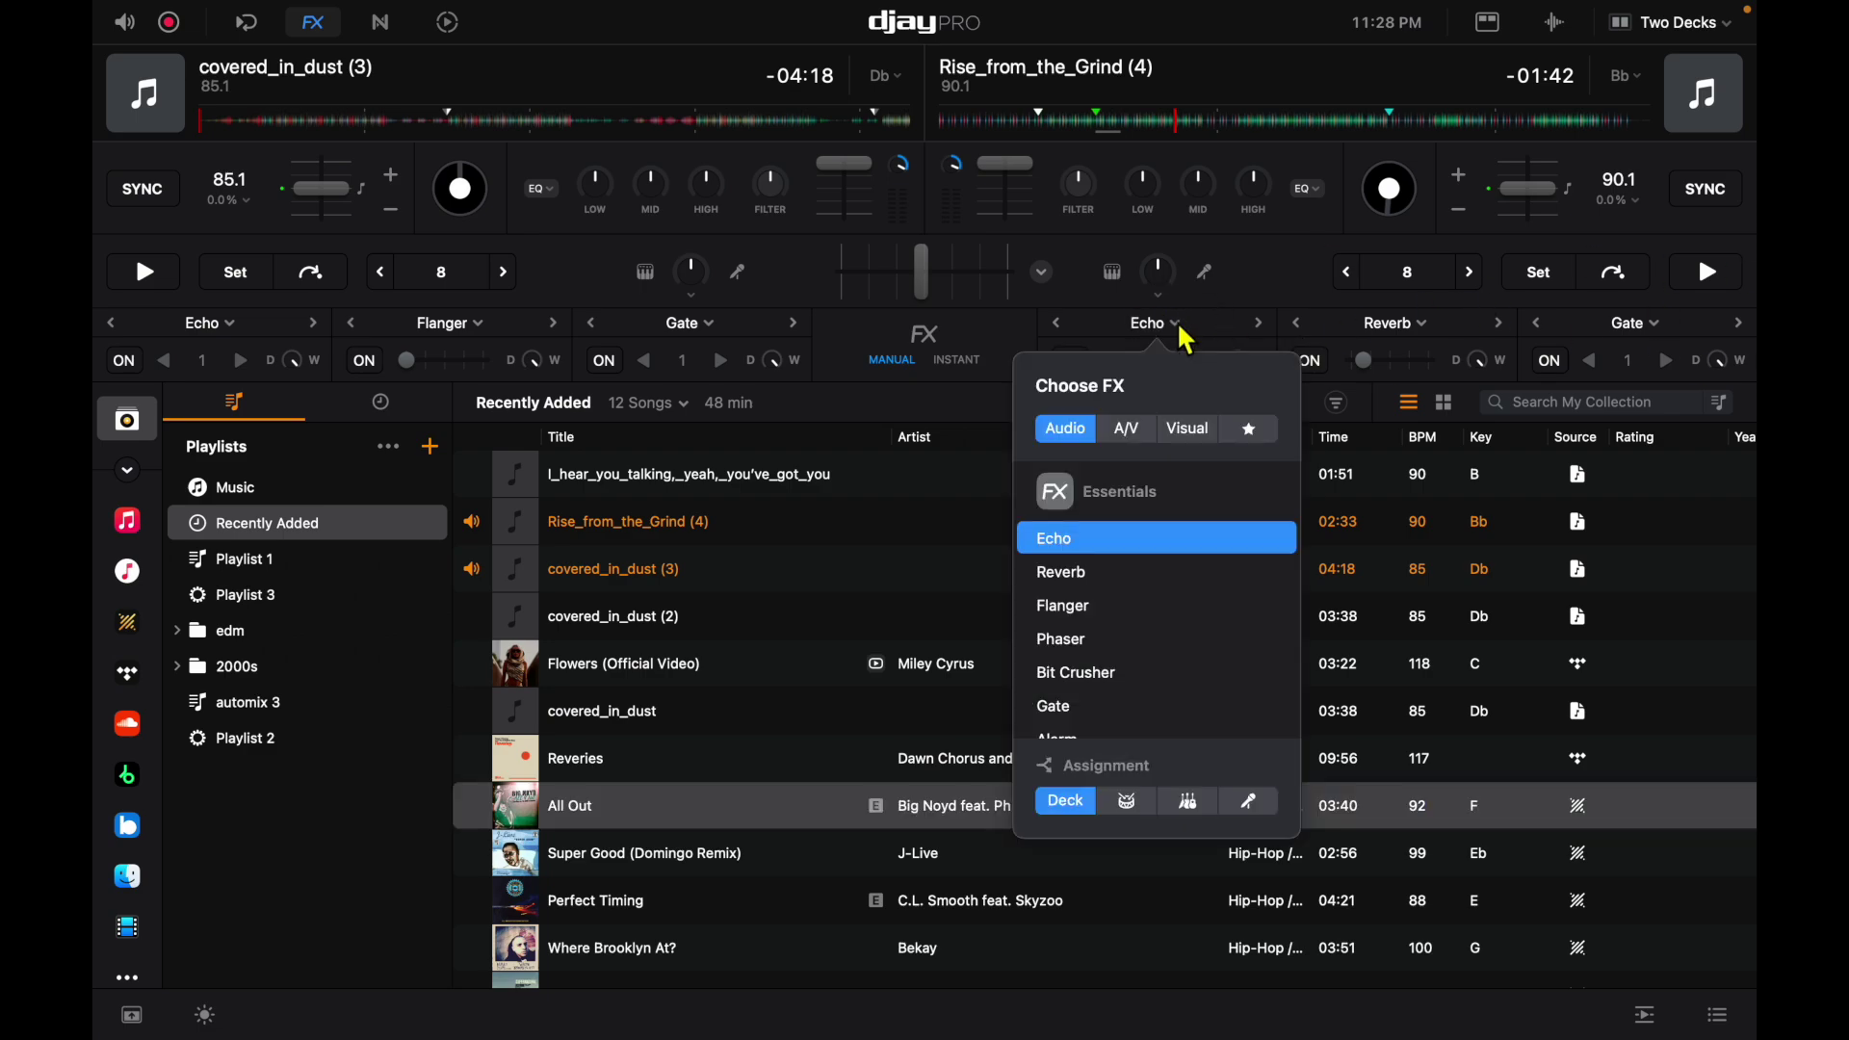
scroll(1184, 568, down, 5)
scroll(1184, 568, up, 5)
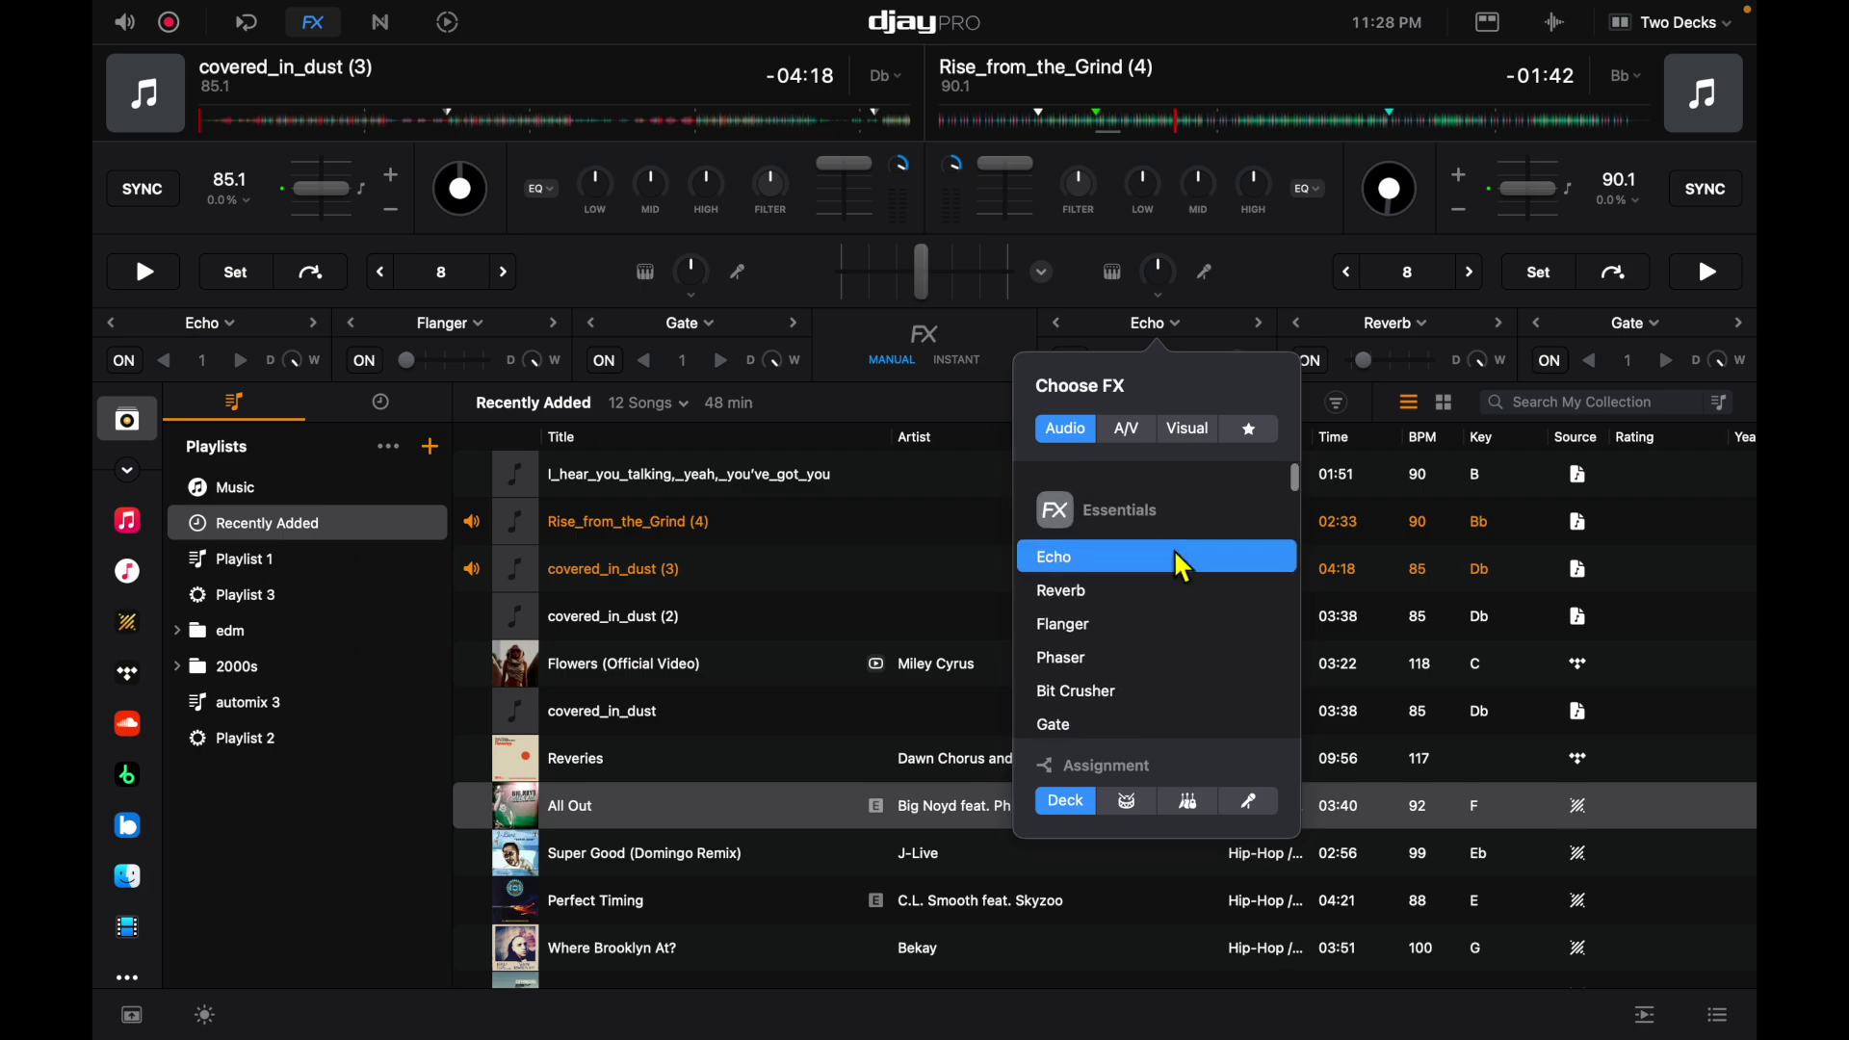
scroll(1185, 569, down, 1)
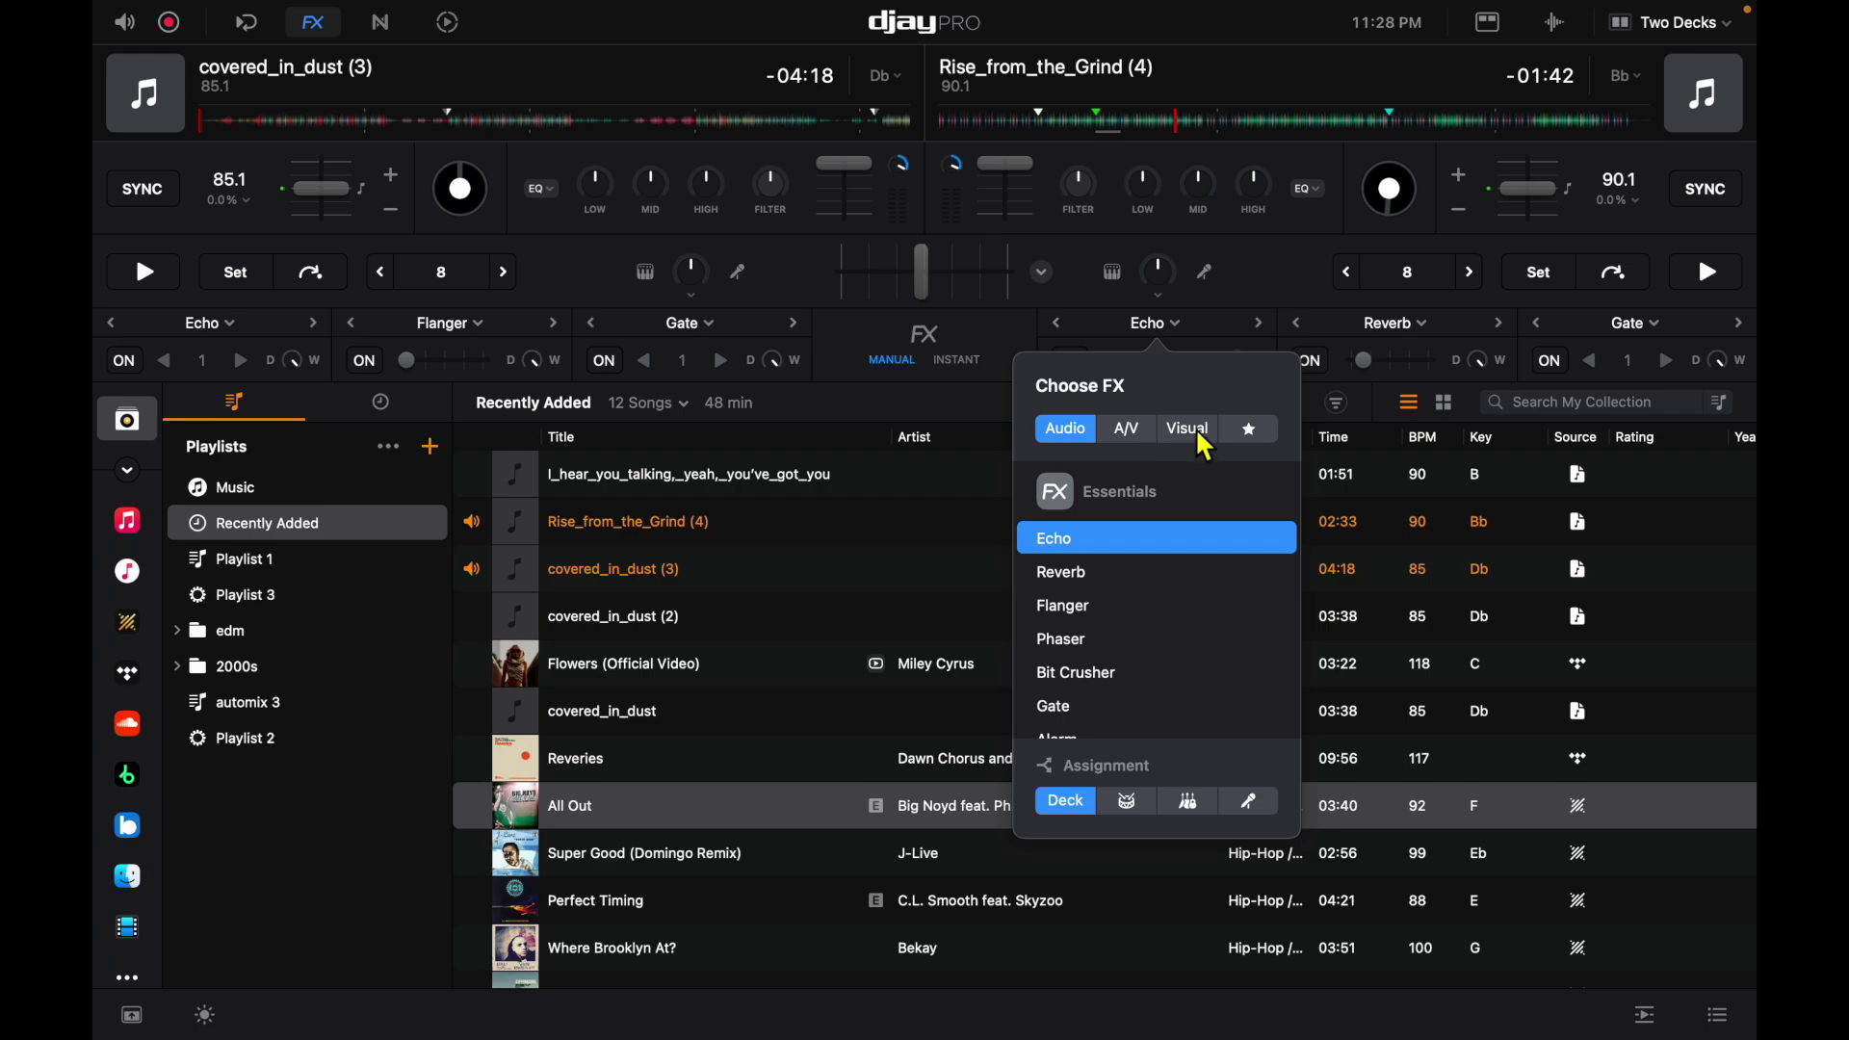
scroll(1156, 520, down, 5)
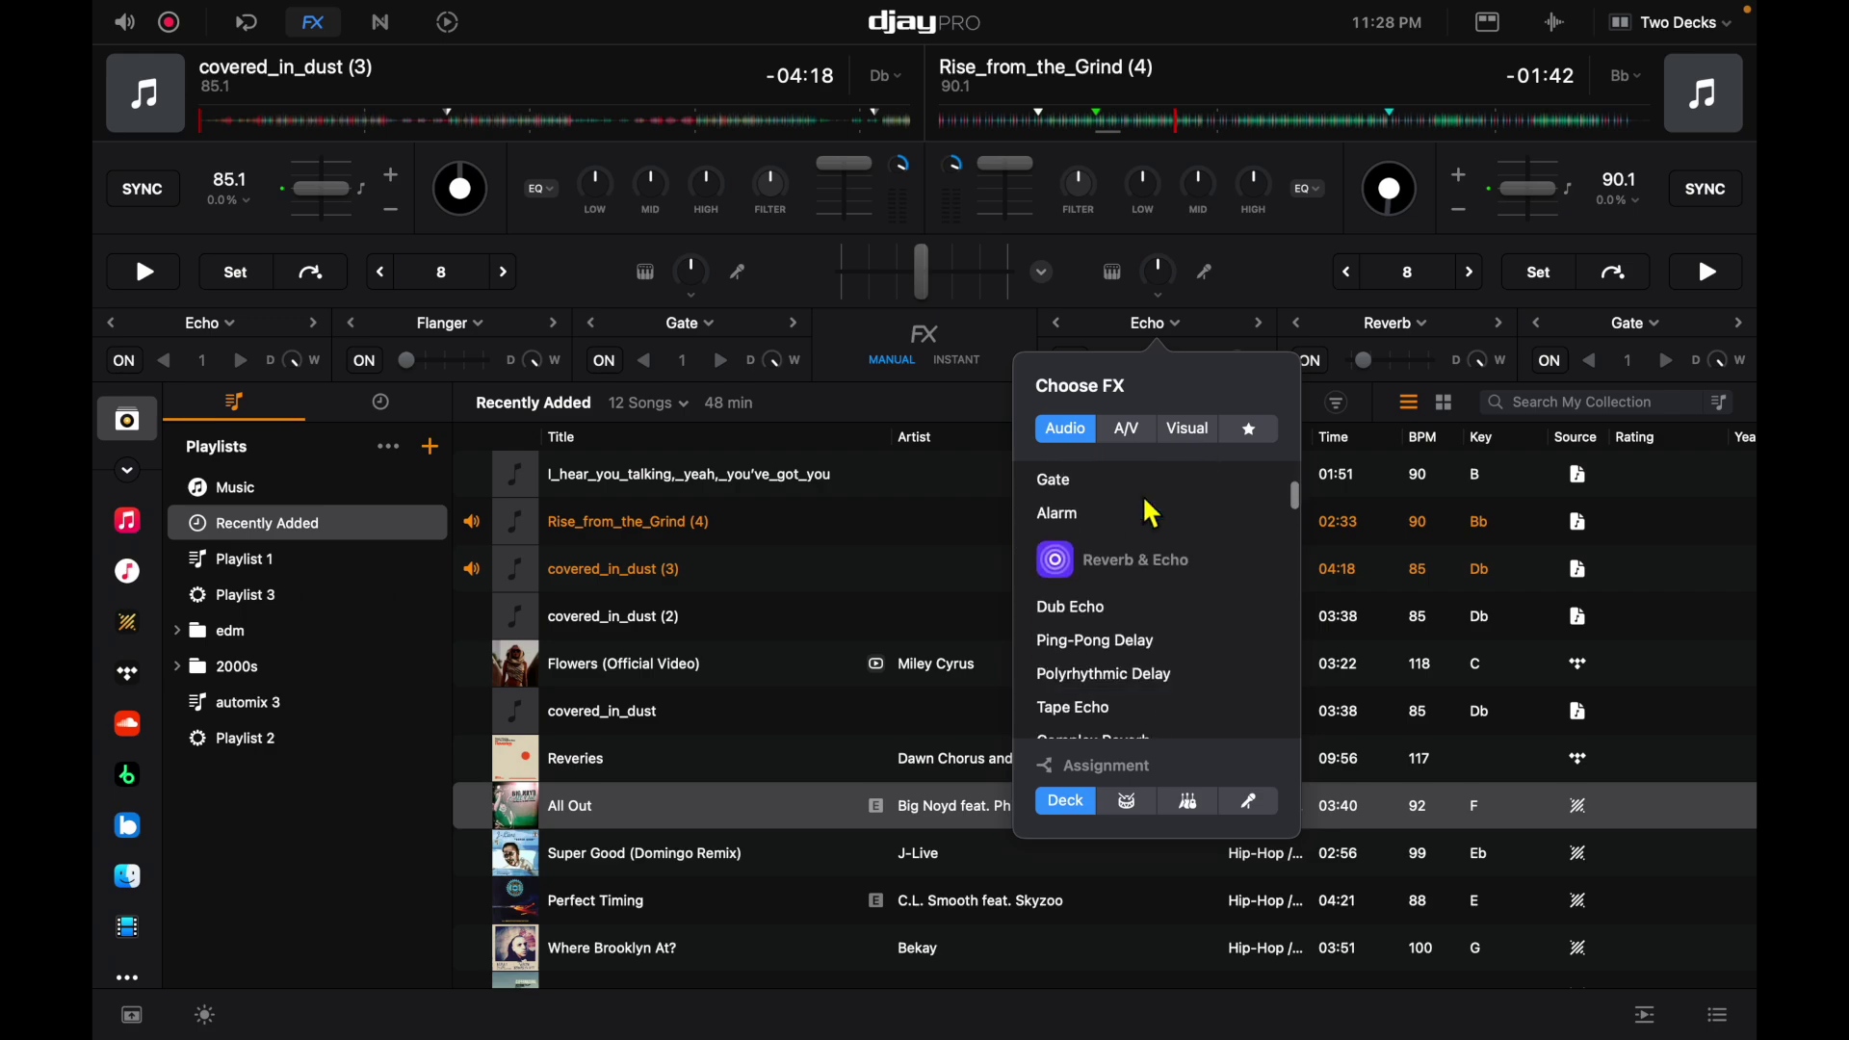
scroll(1151, 515, up, 4)
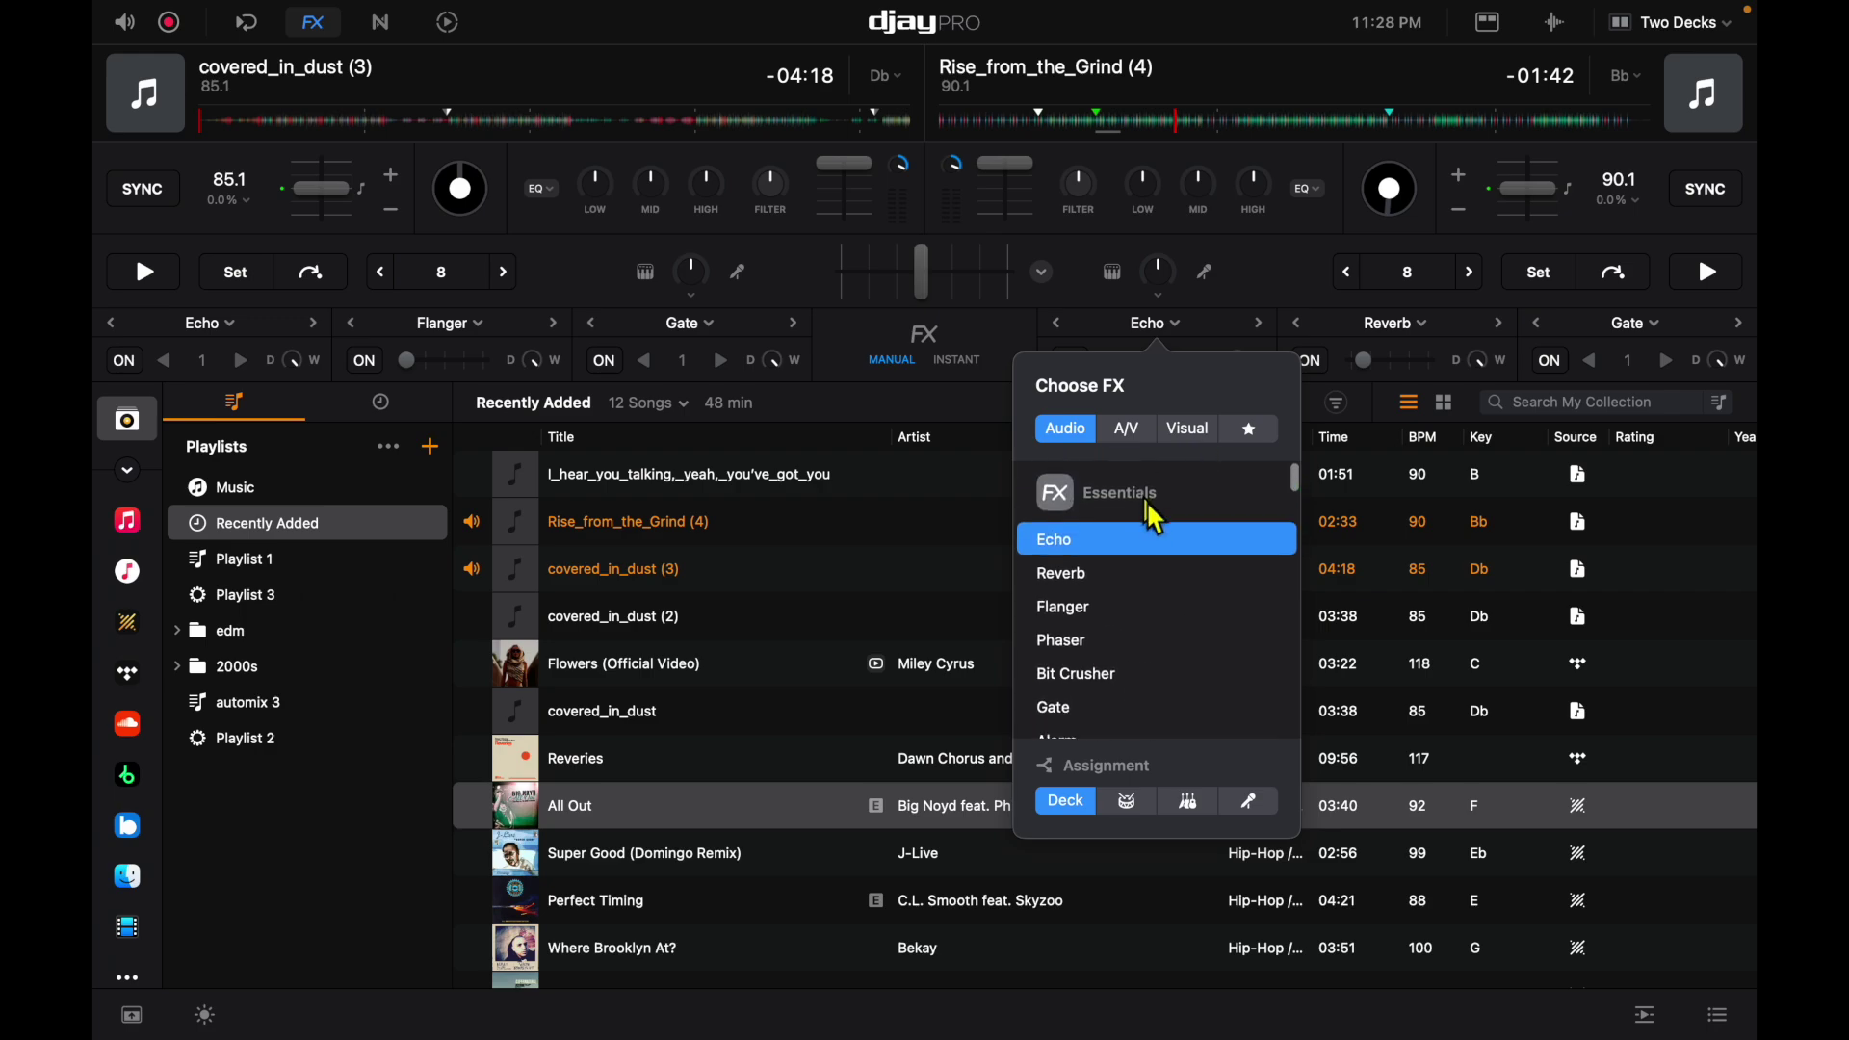
scroll(1184, 491, down, 3)
click(1190, 429)
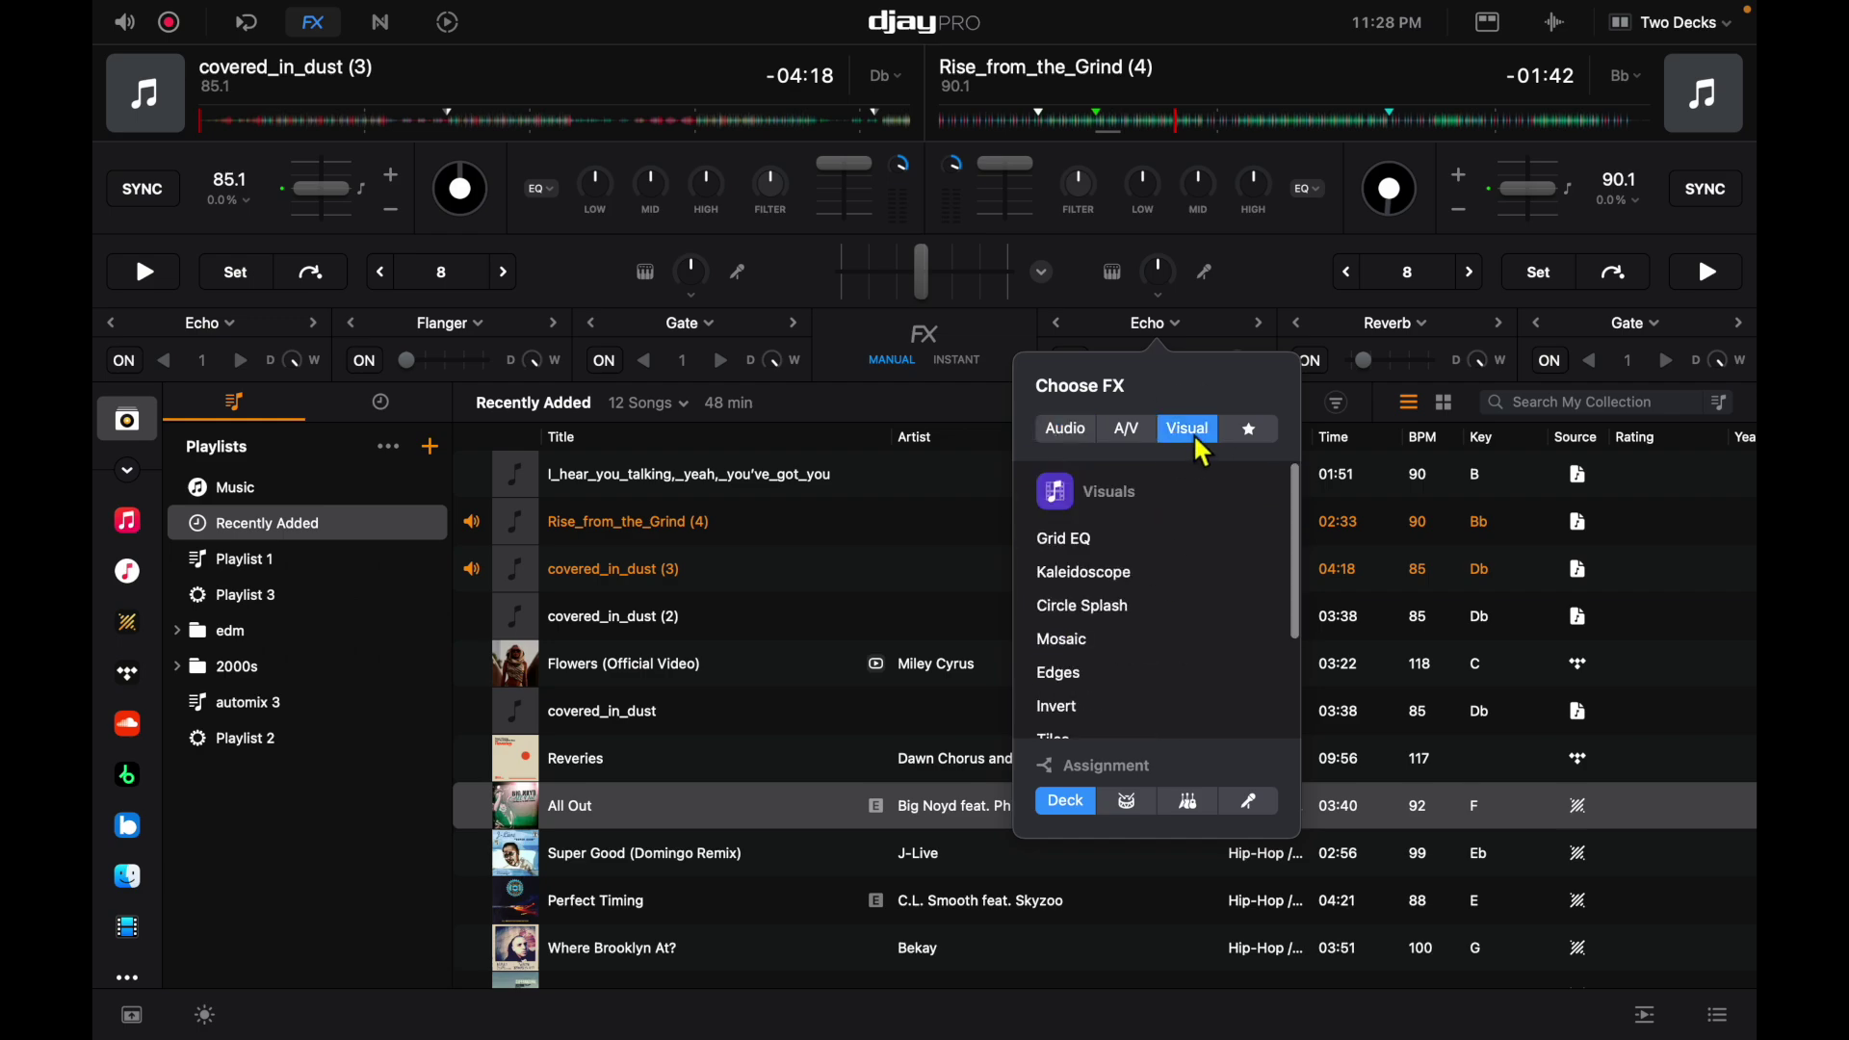
click(1095, 436)
scroll(1161, 577, down, 5)
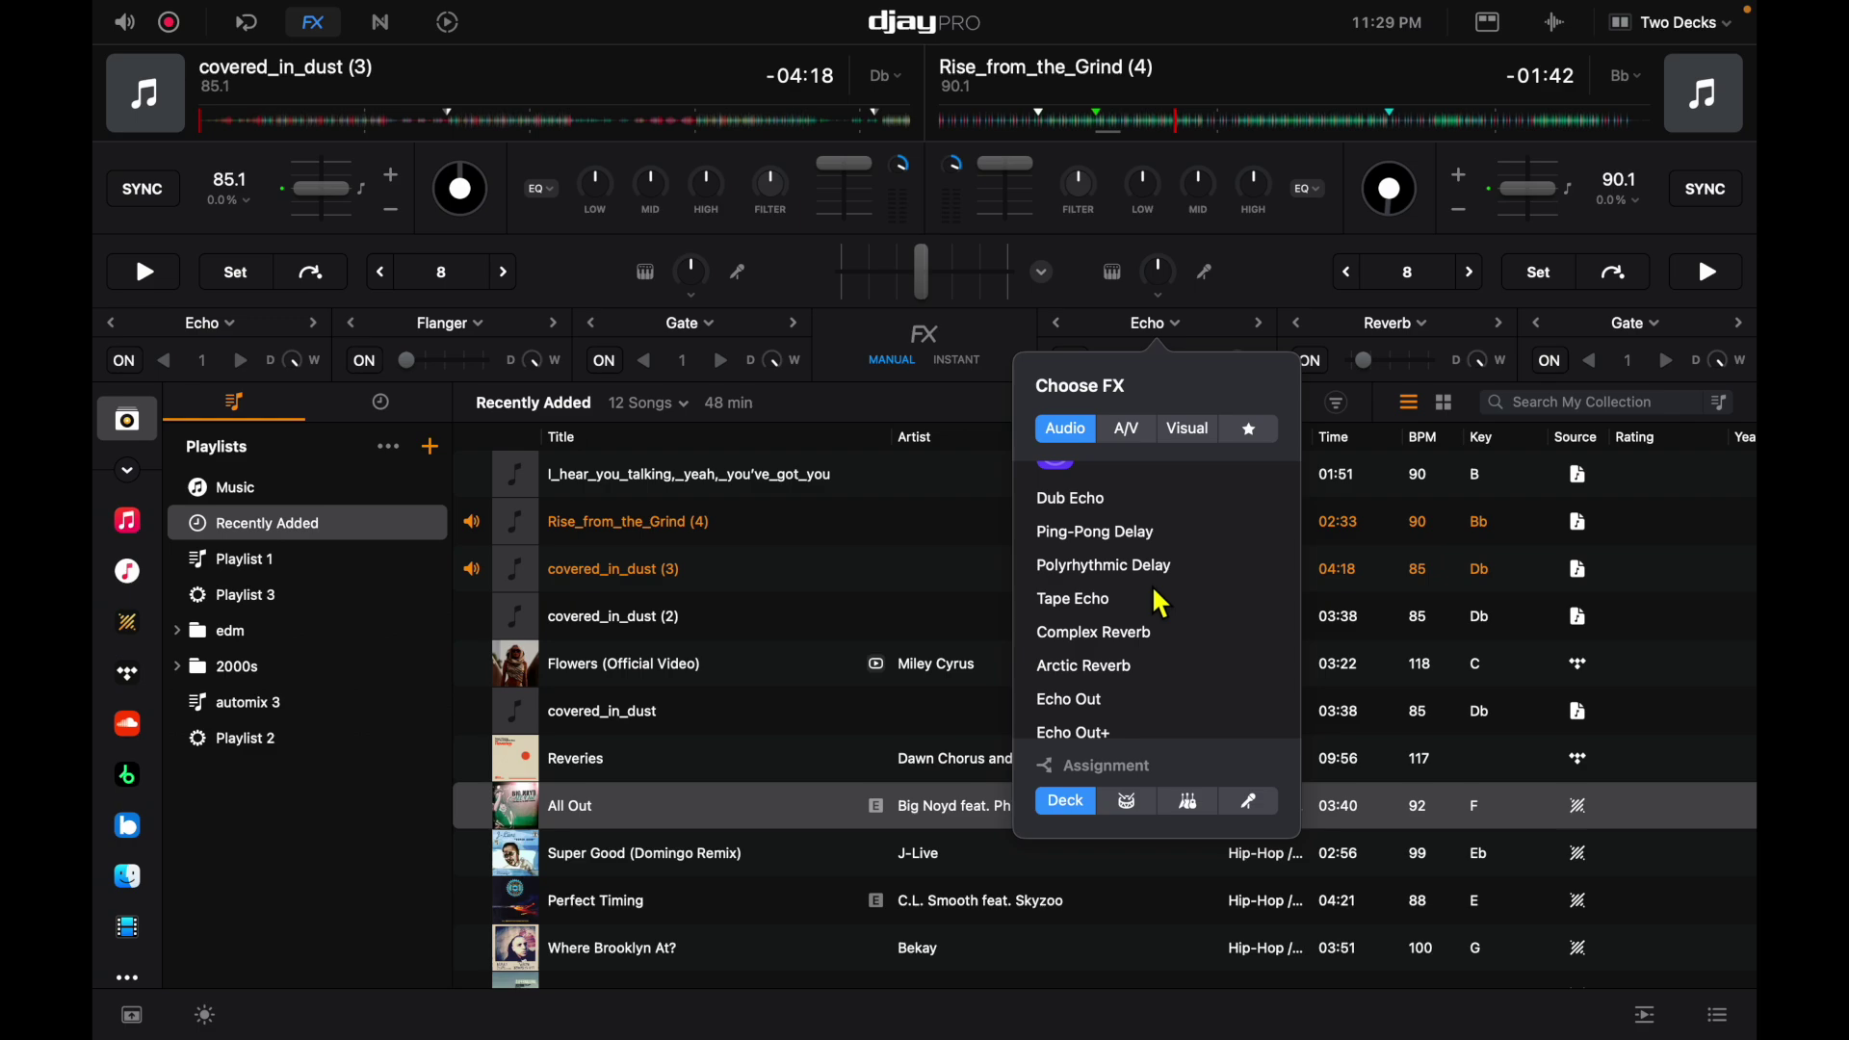
scroll(1160, 626, up, 5)
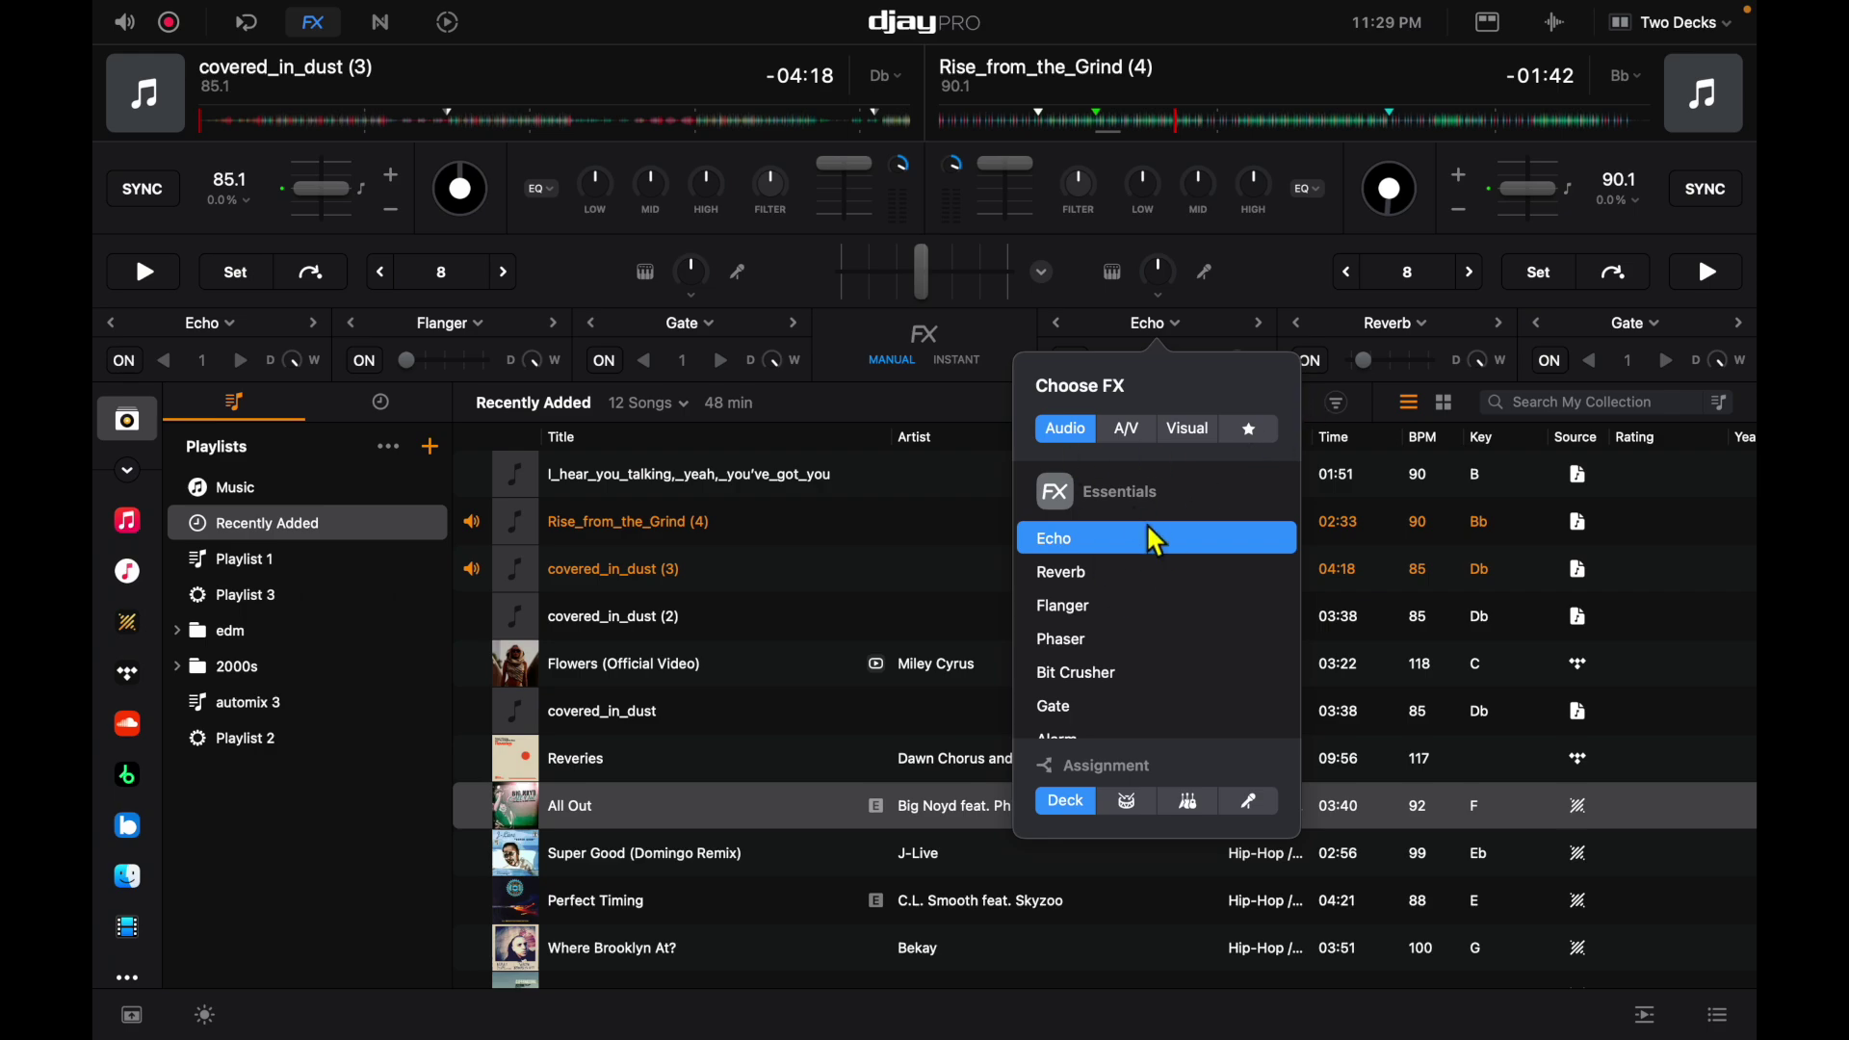
click(1256, 819)
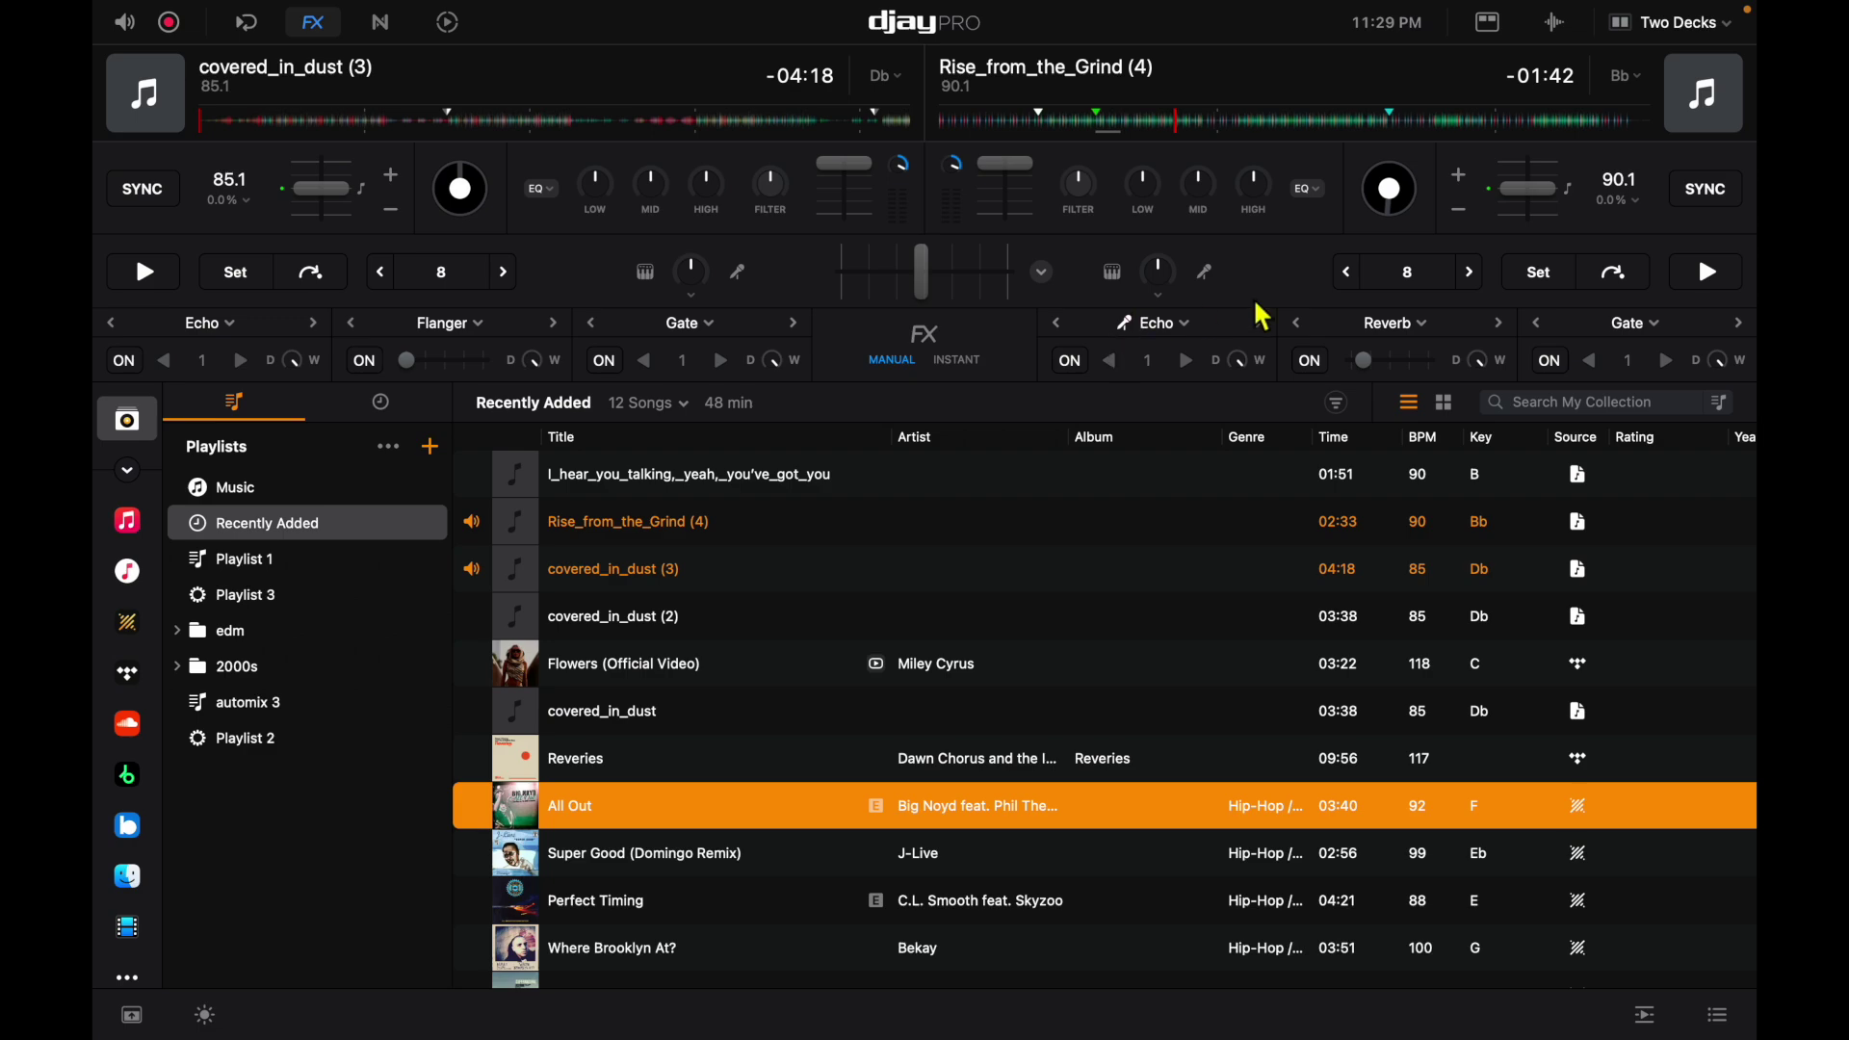
Rewind and play the right deck, switch on Echo, and set its timing from 1/4 to 1 beat
click(1048, 123)
click(1705, 281)
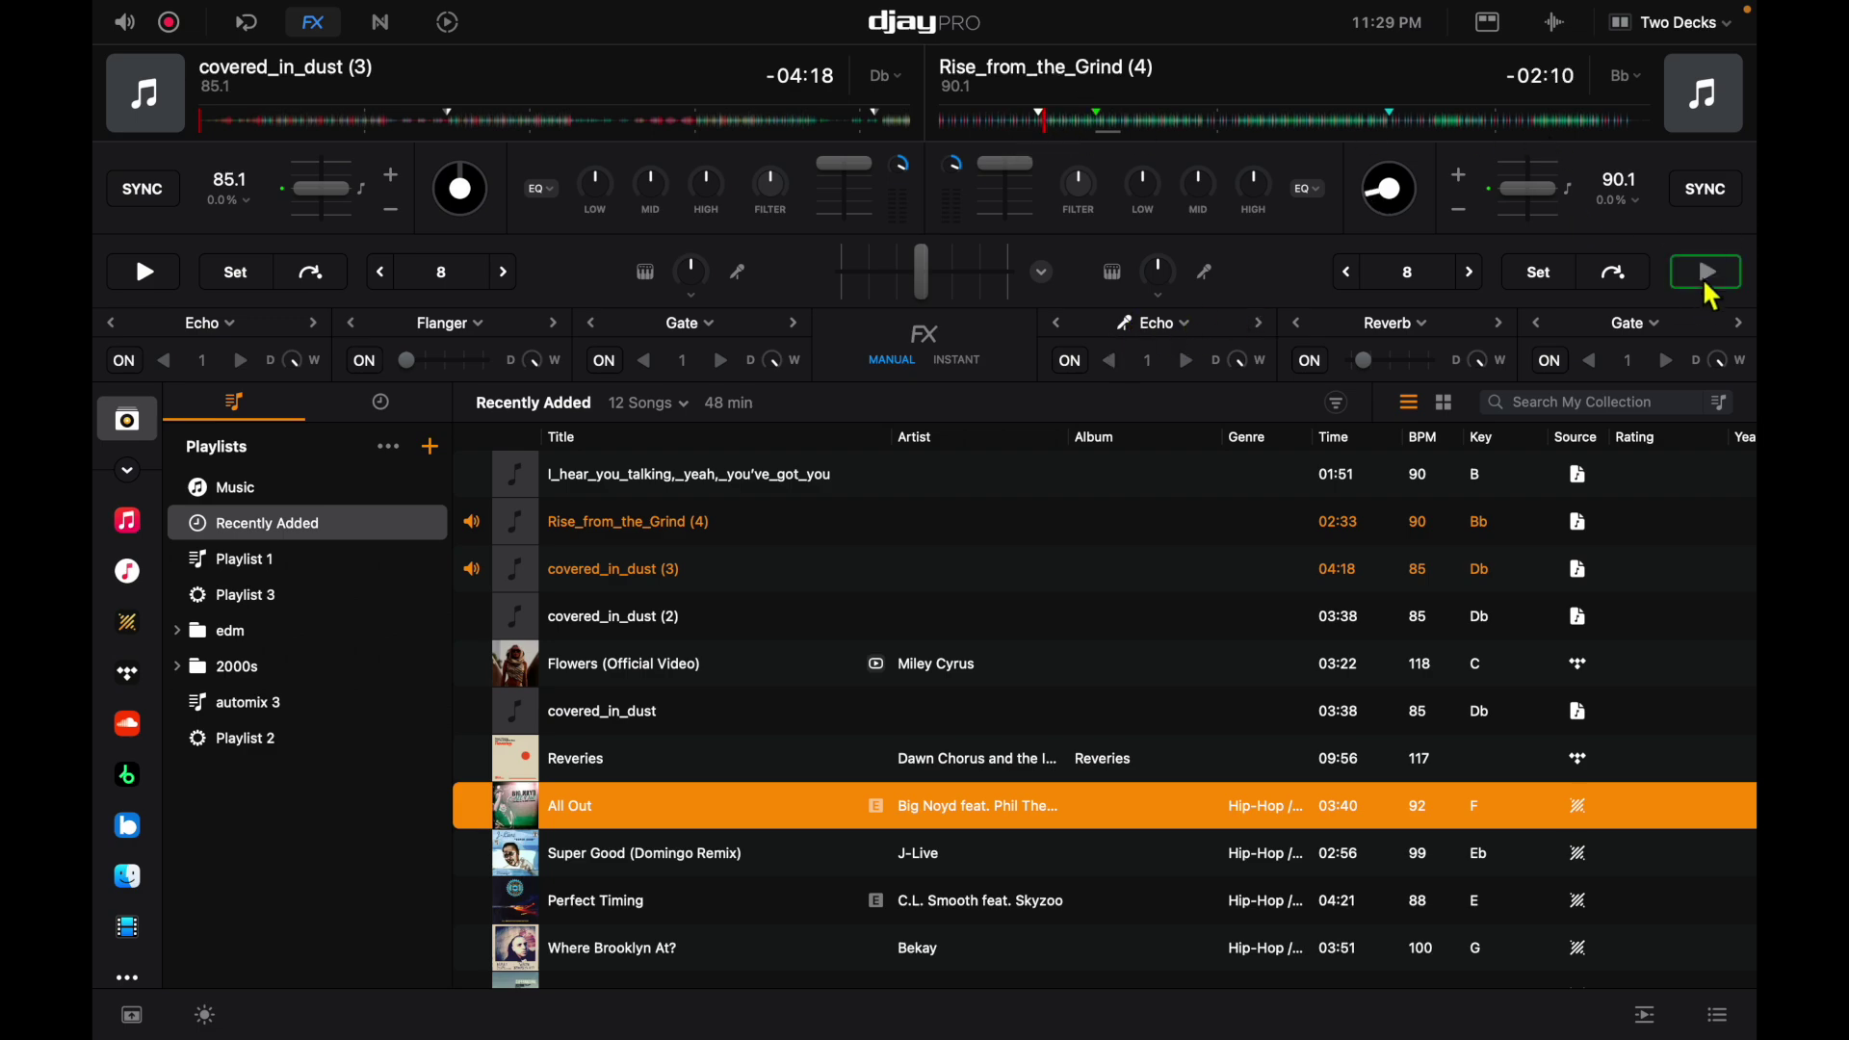
click(1073, 370)
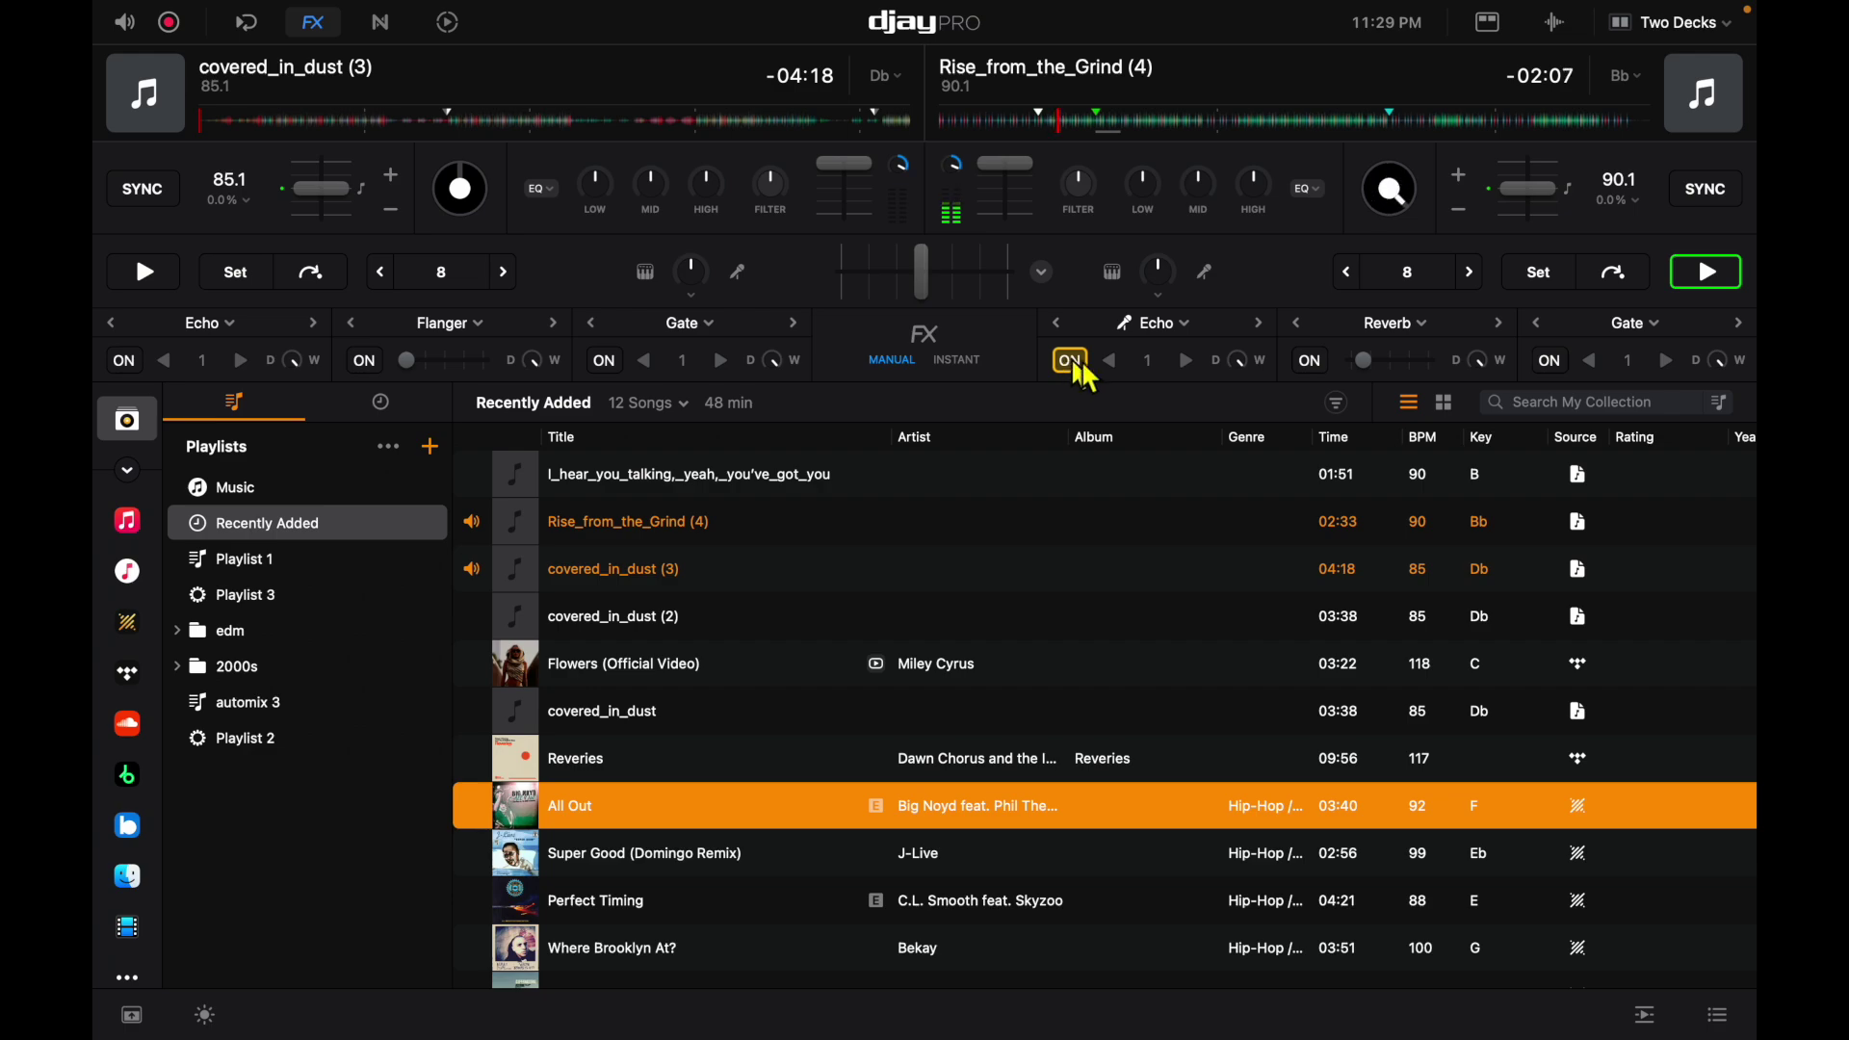
drag(1132, 358, 1125, 359)
click(1188, 363)
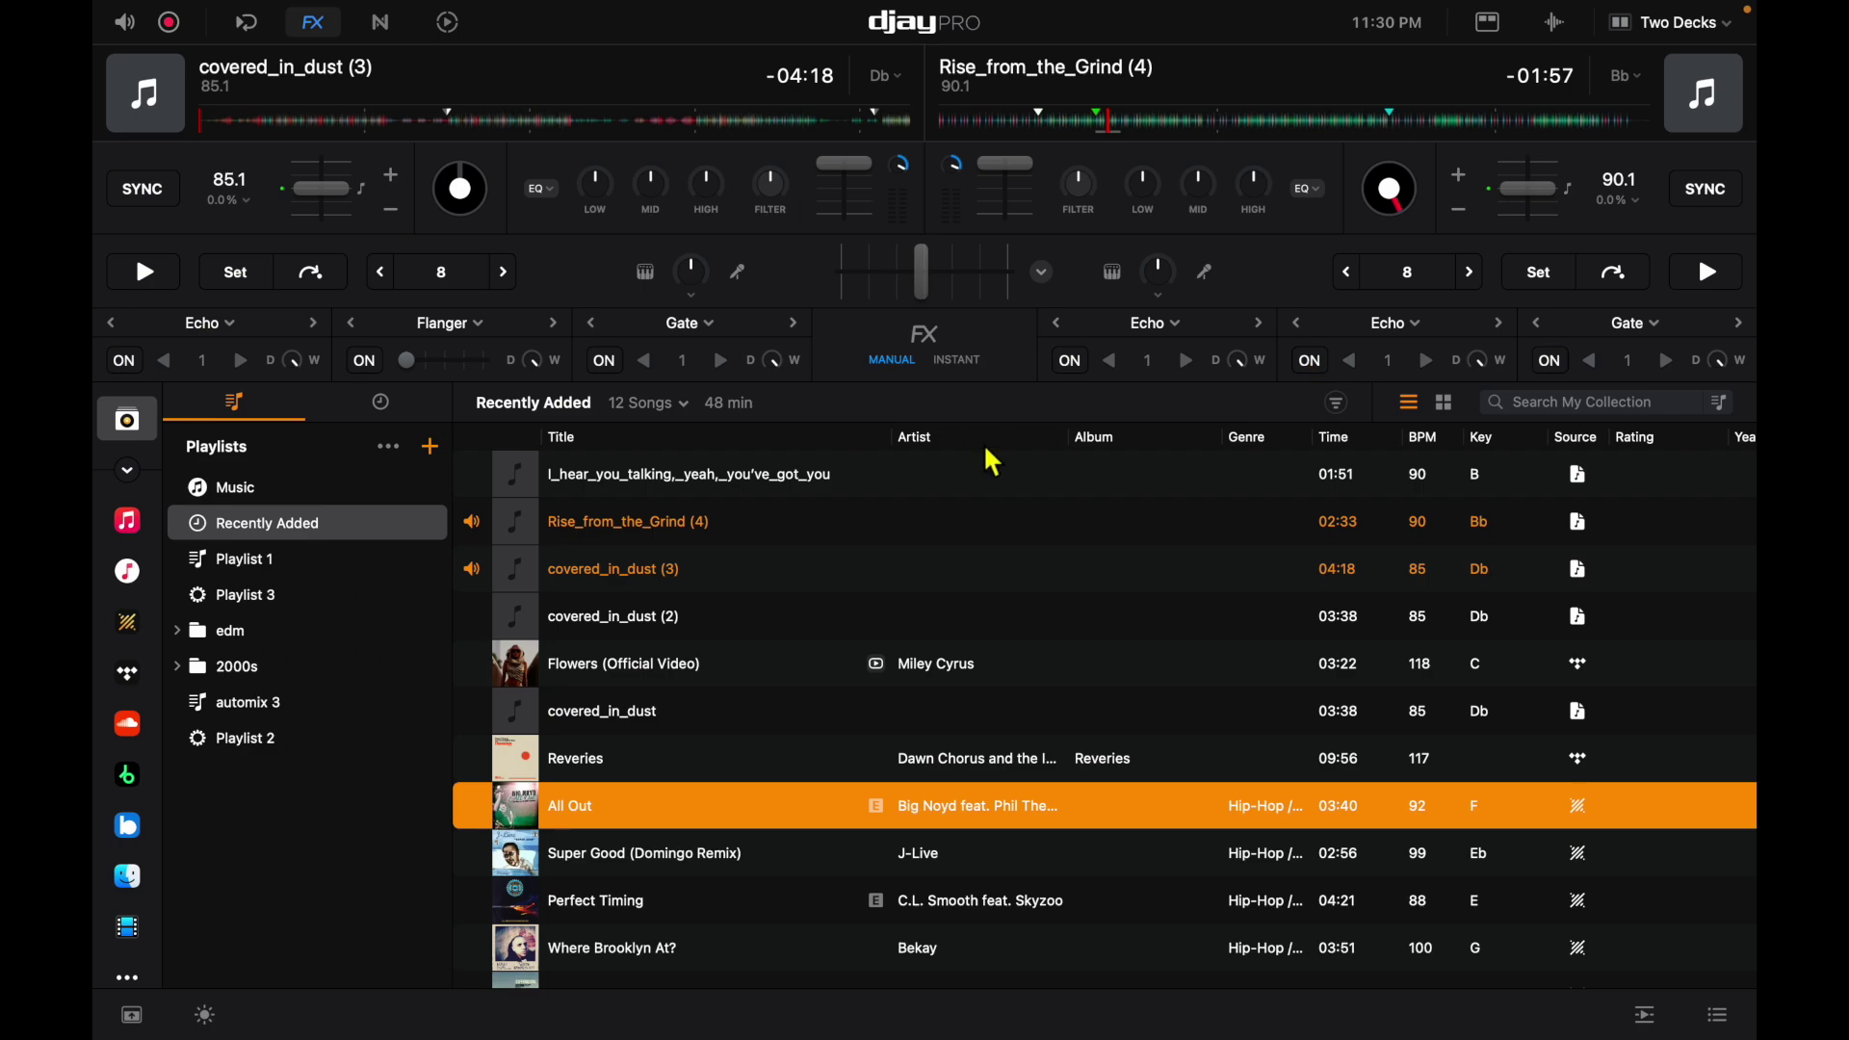
Hide the manual FX bar and switch to the platter deck layout
click(312, 27)
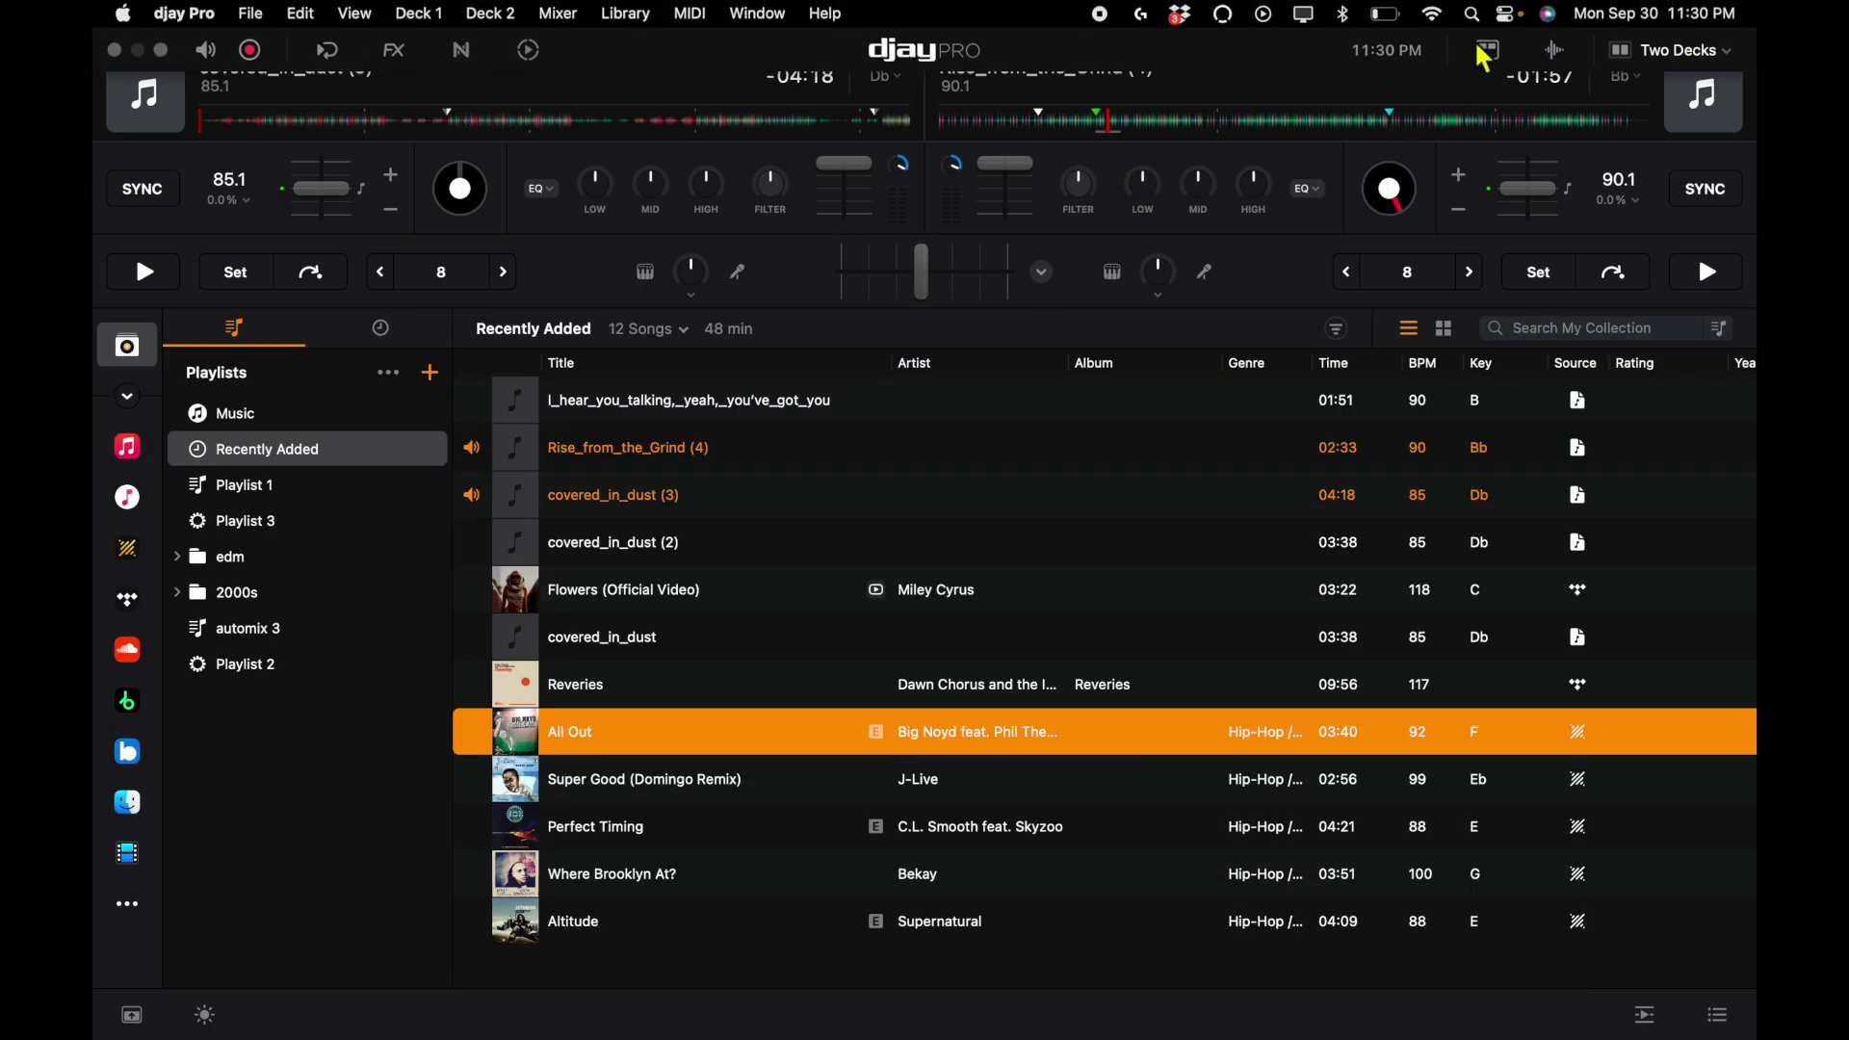
click(1490, 53)
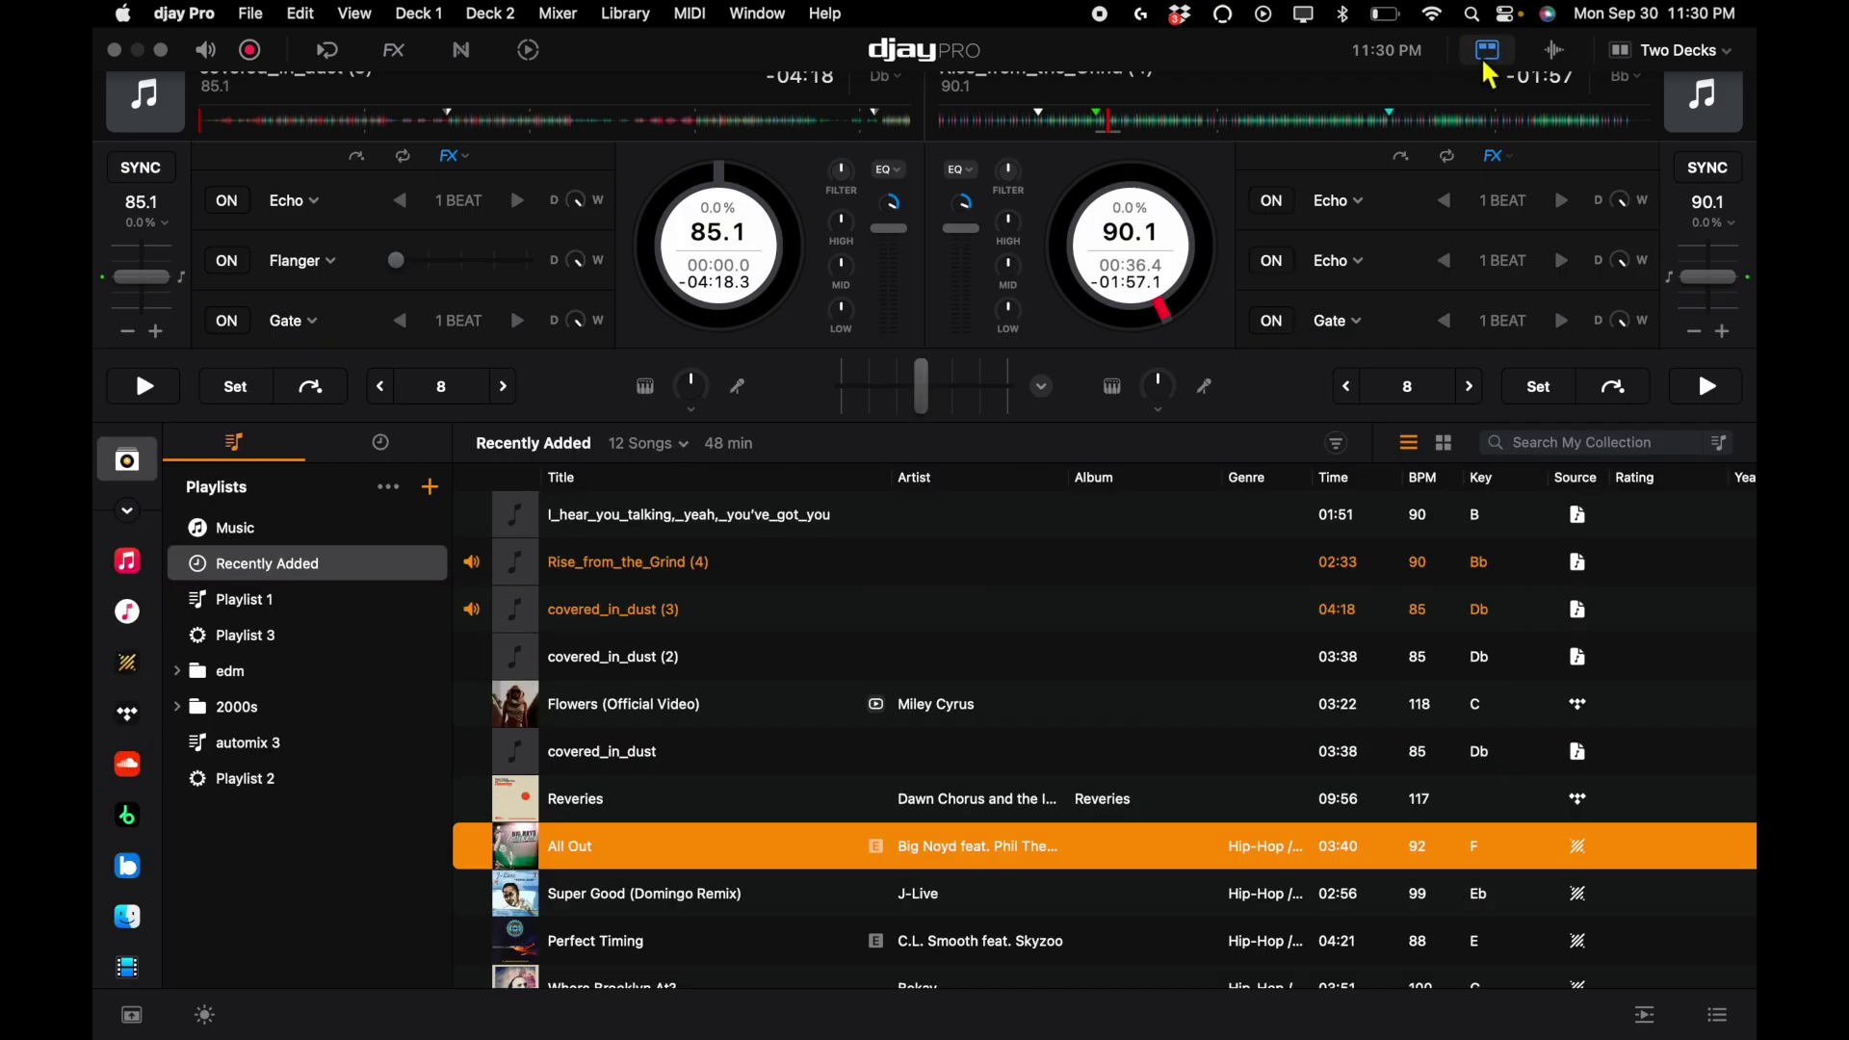
click(1486, 58)
click(1486, 58)
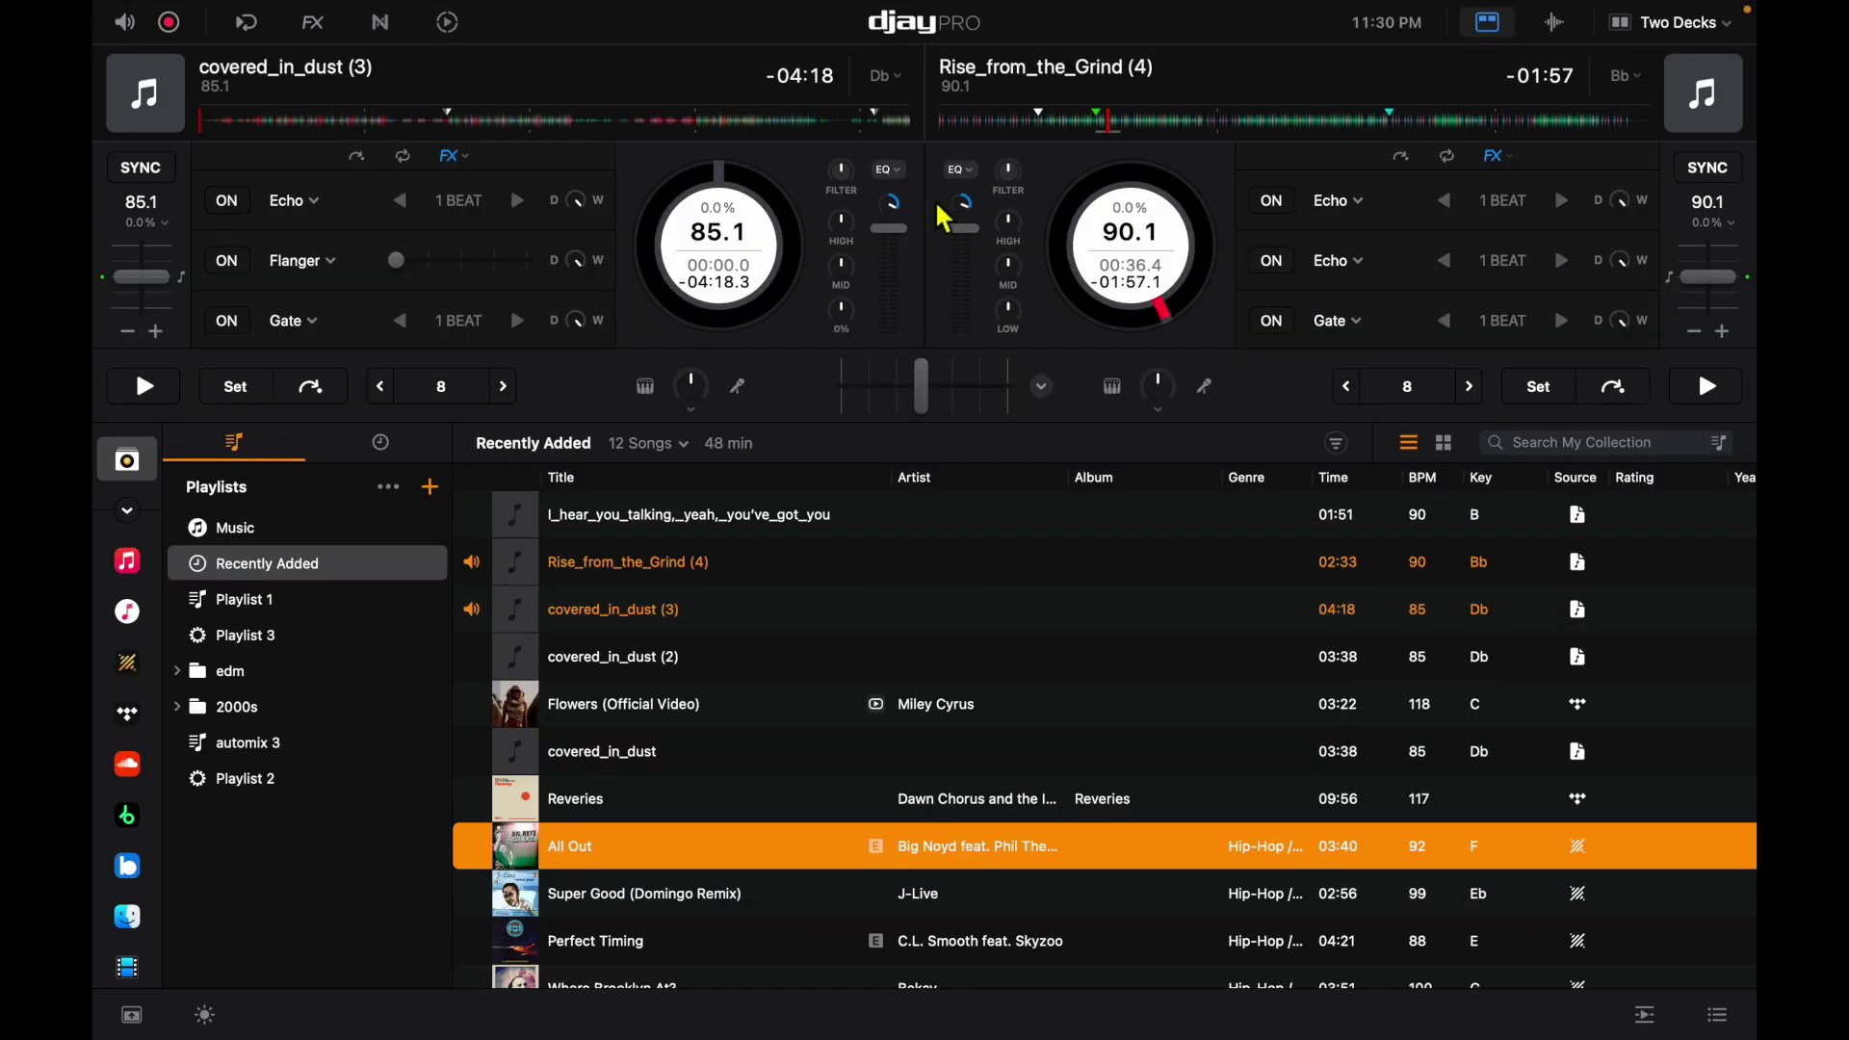
Set deck 2's toolbar to FX, restore the manual FX bar, then show deck 2's cue pads
click(1401, 157)
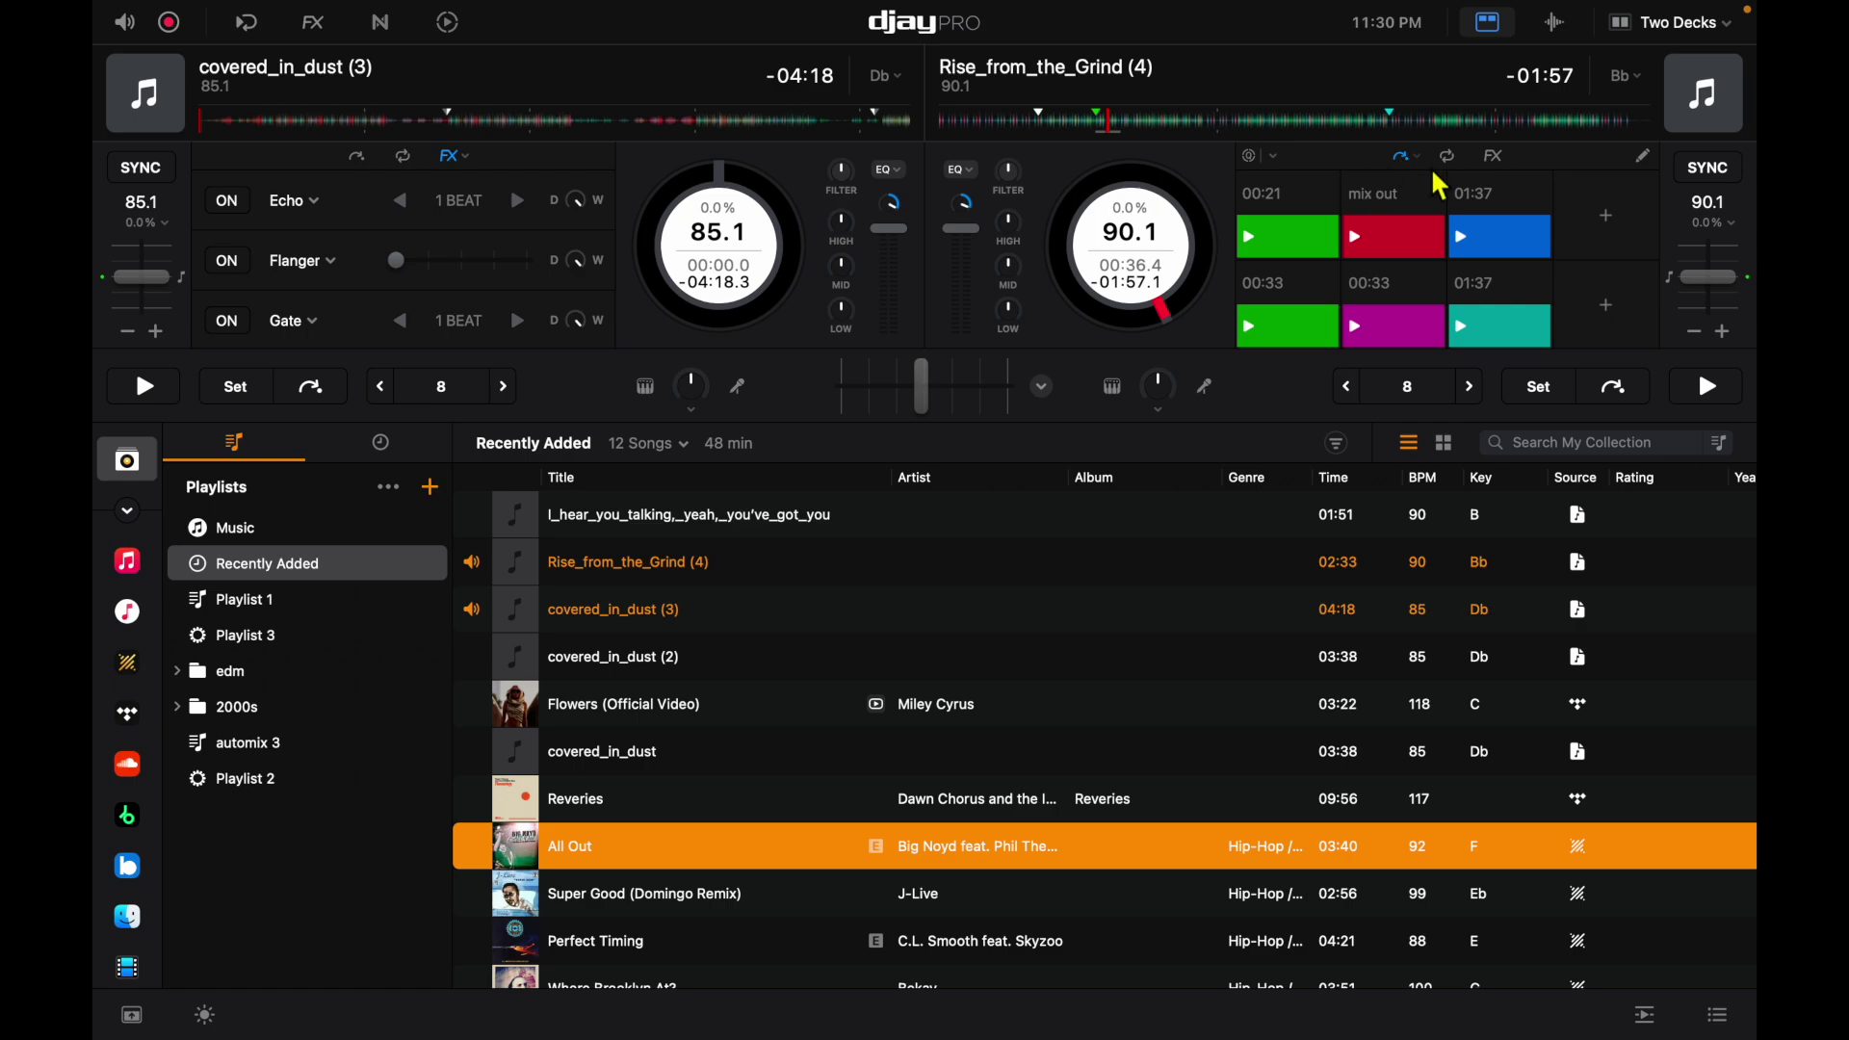
click(1498, 160)
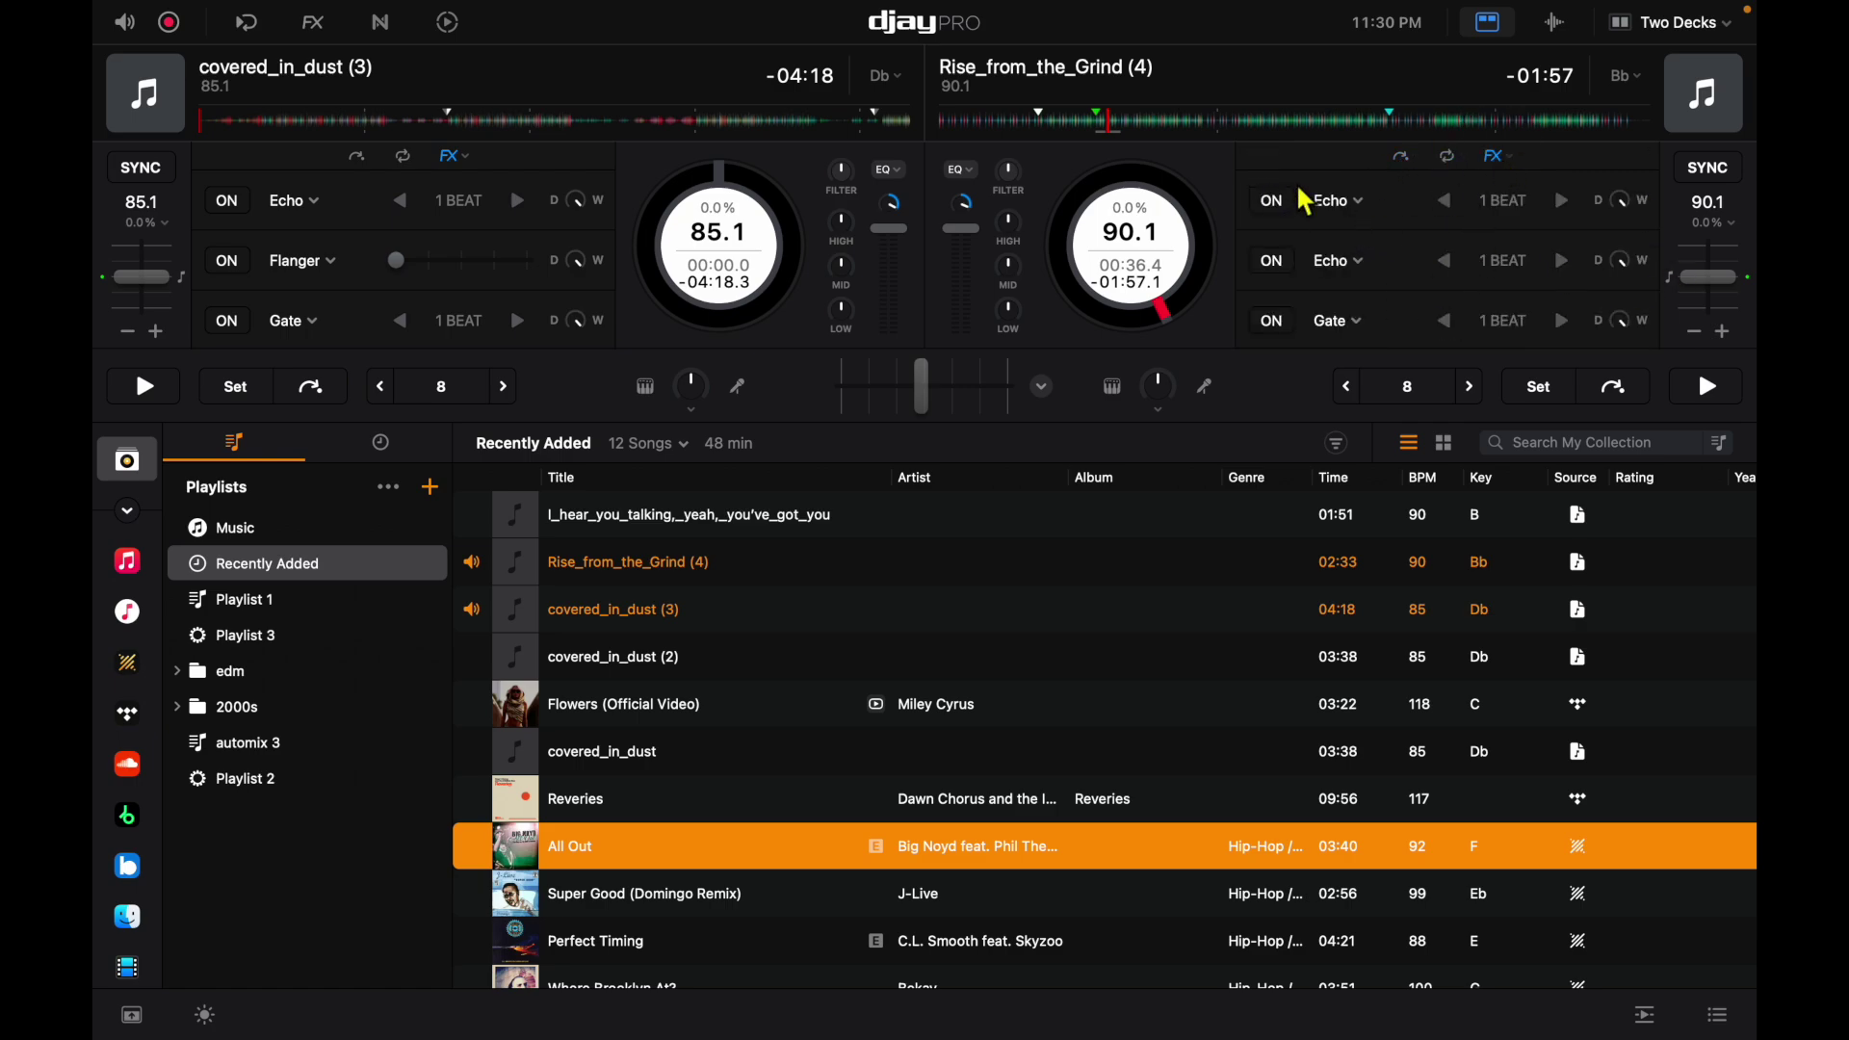
click(314, 23)
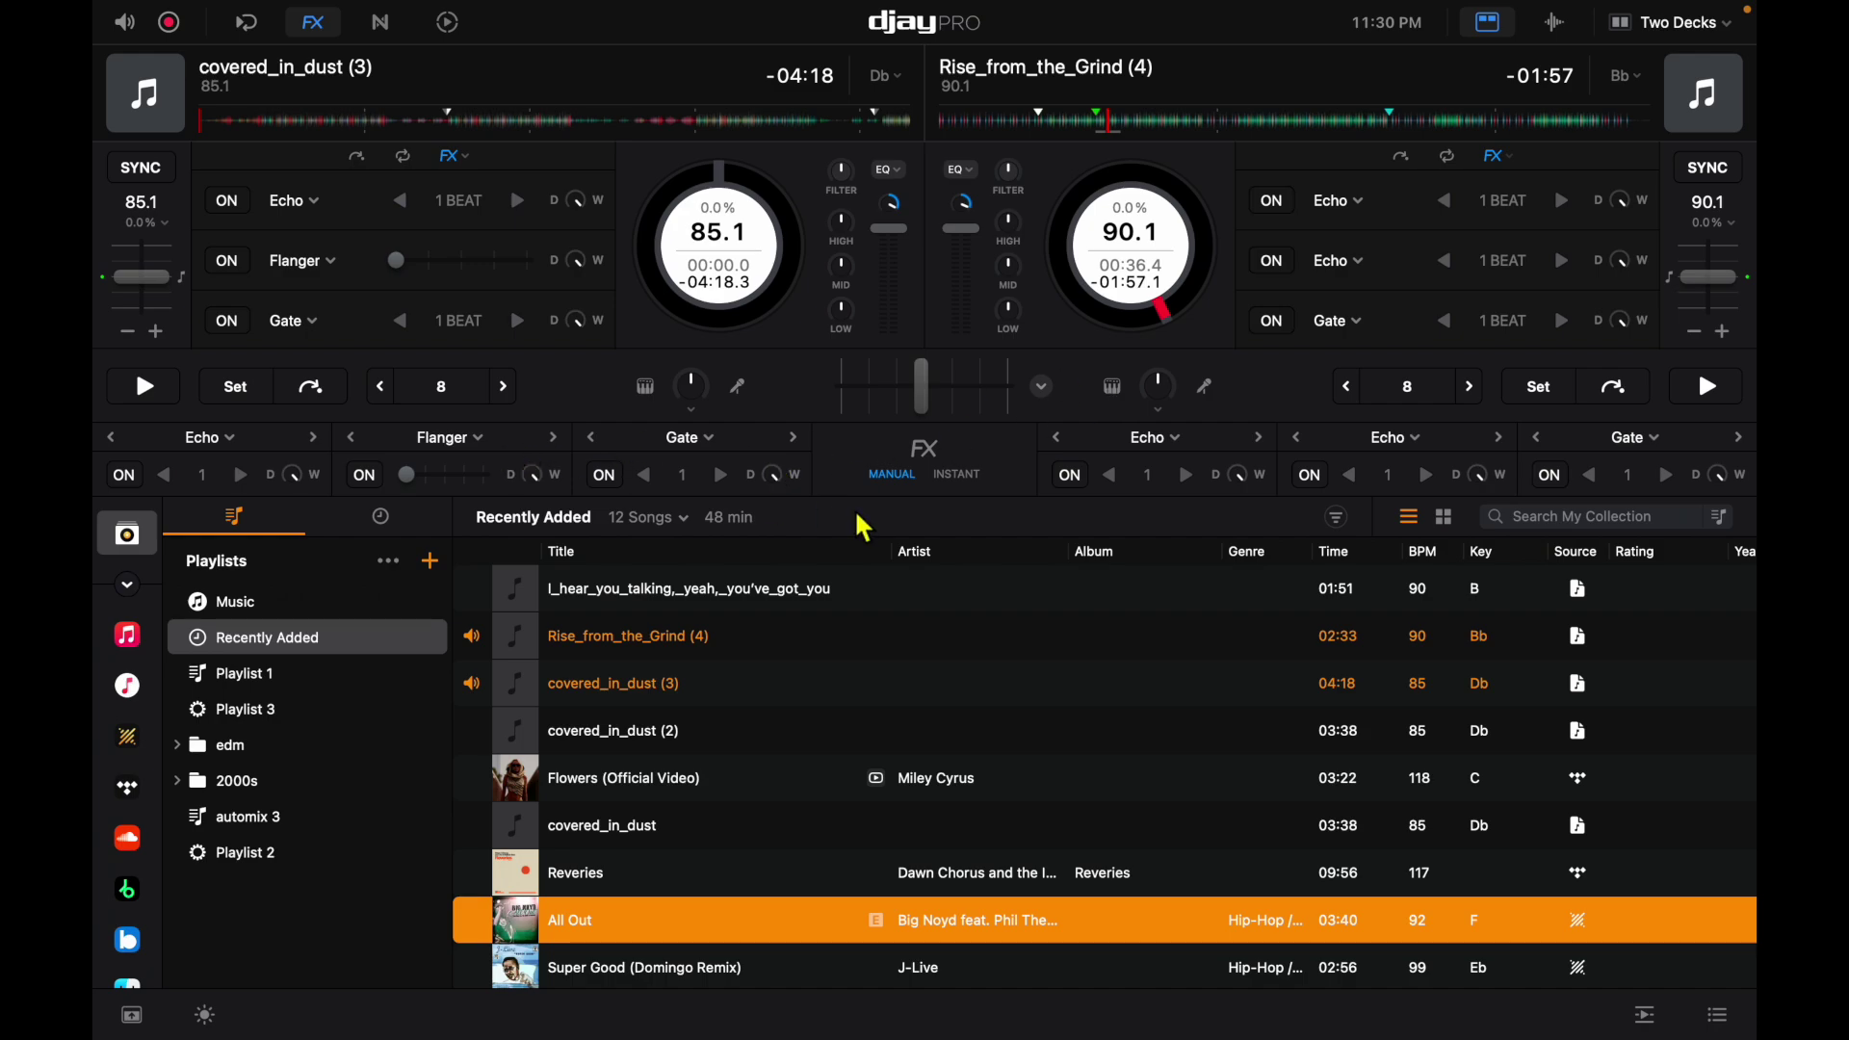
click(1408, 160)
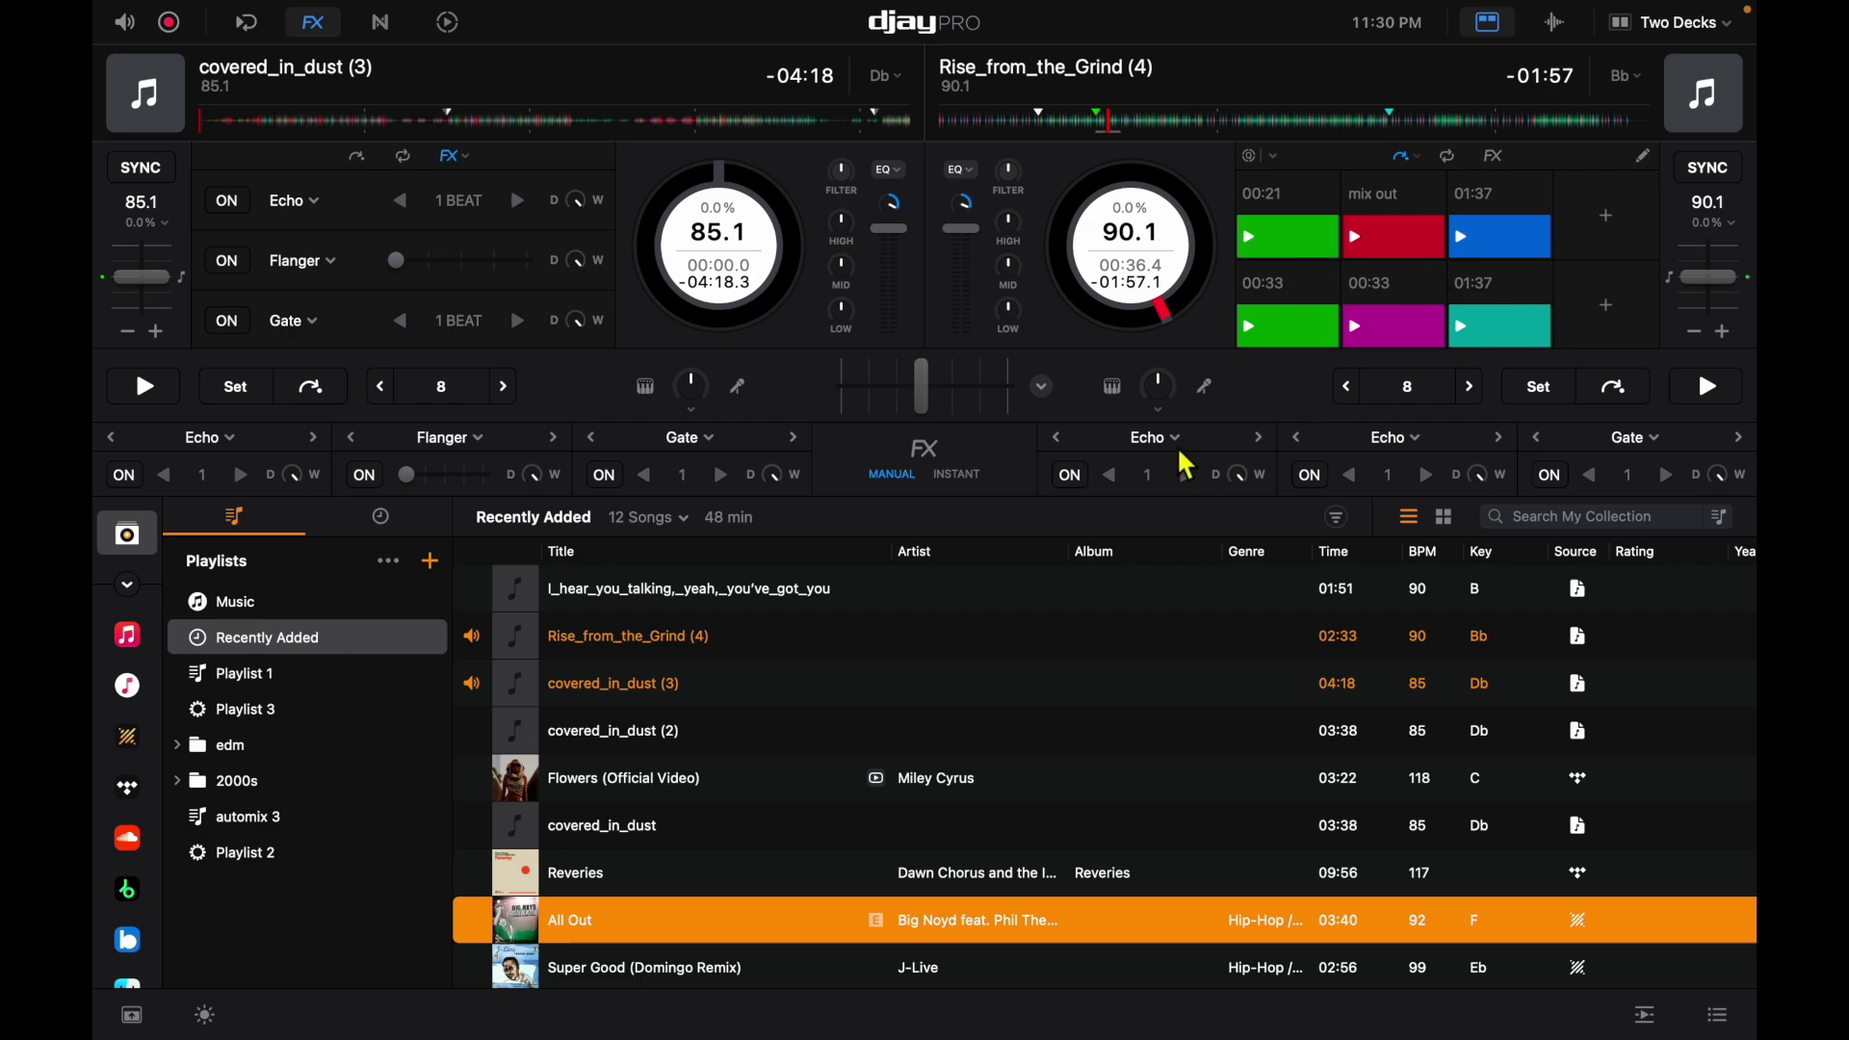
Show the right deck's loop controls with its saved loop slots
click(1450, 159)
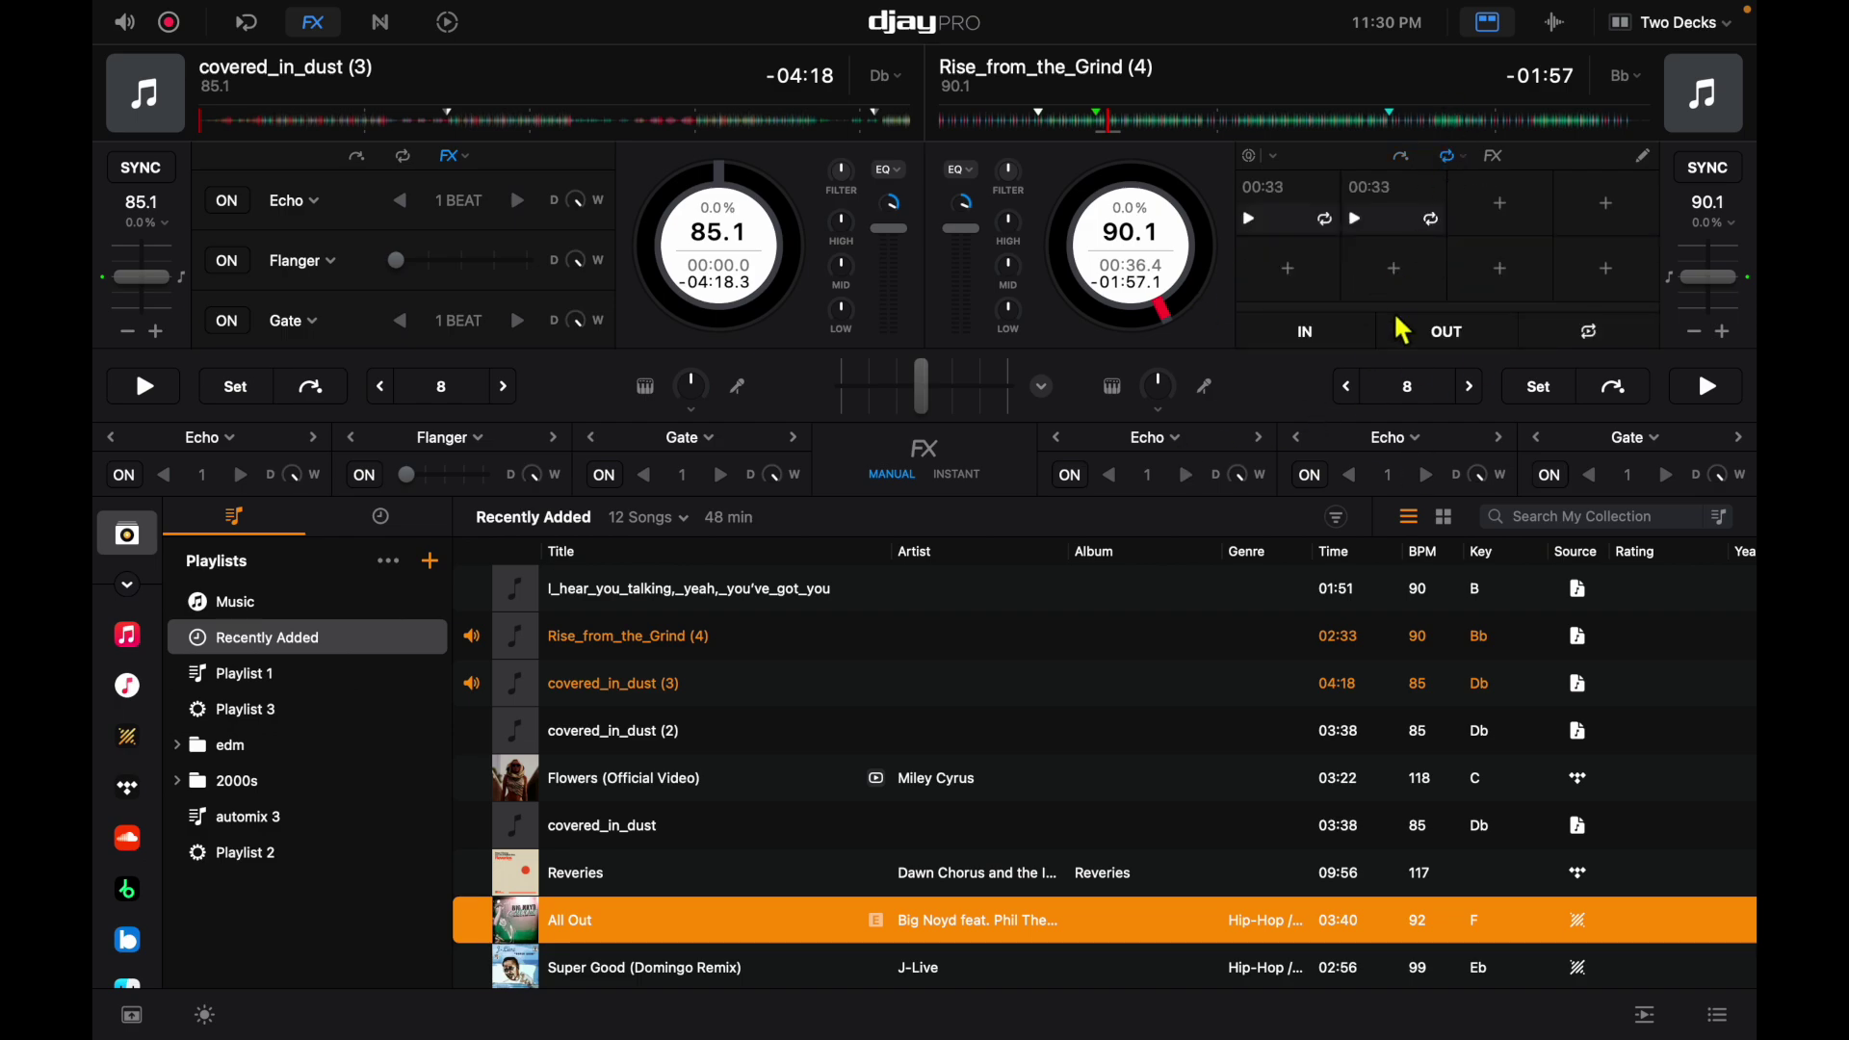